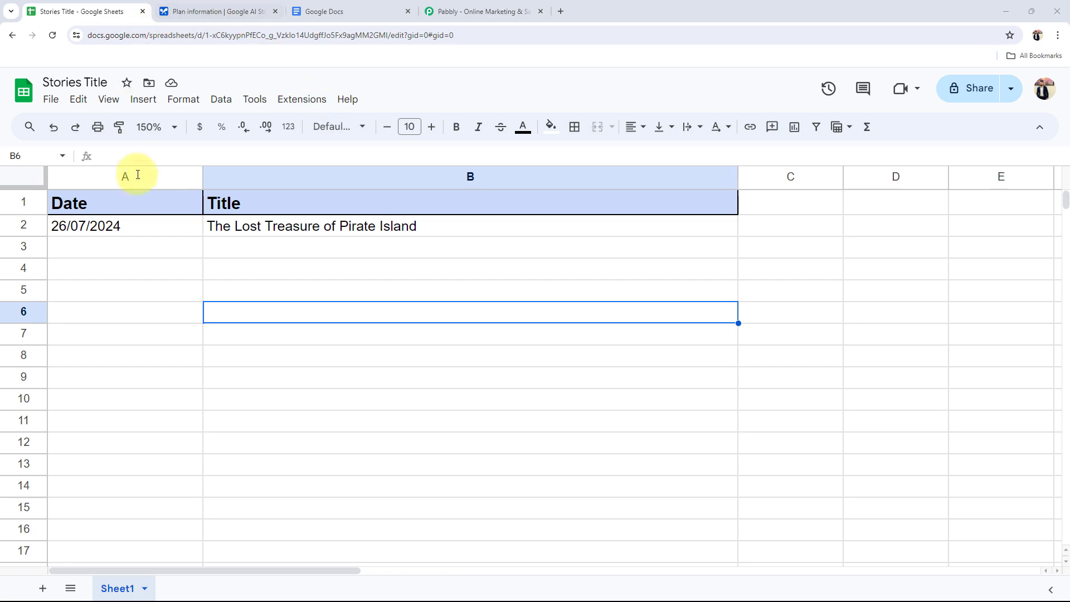
Step: Switch to the Pabbly website, dismiss the discount offer and sign in to the account
left_click(424, 7)
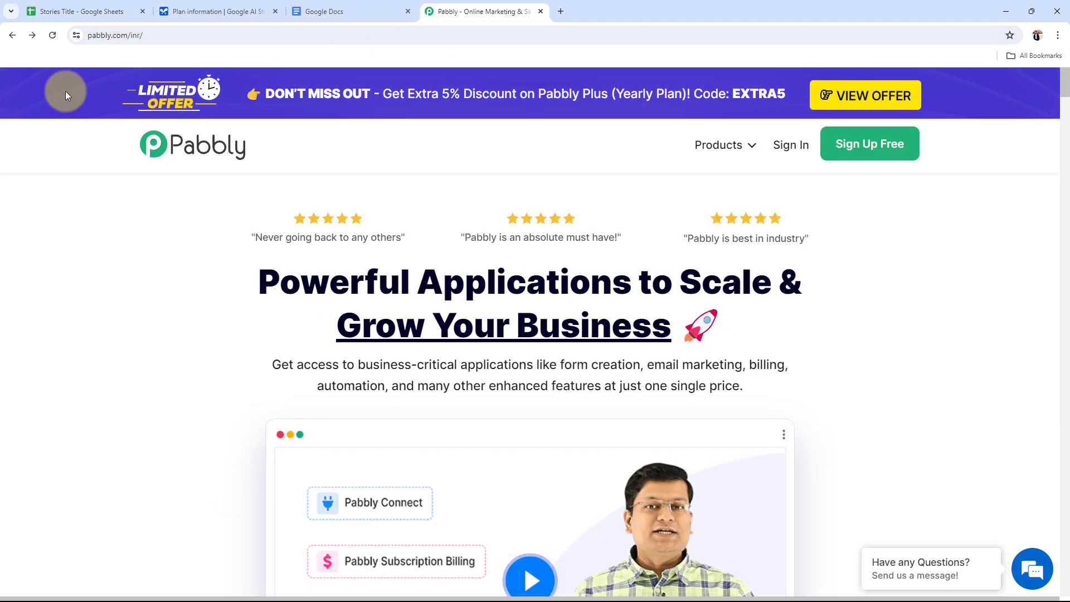
left_click_drag(202, 260, 746, 362)
left_click(926, 311)
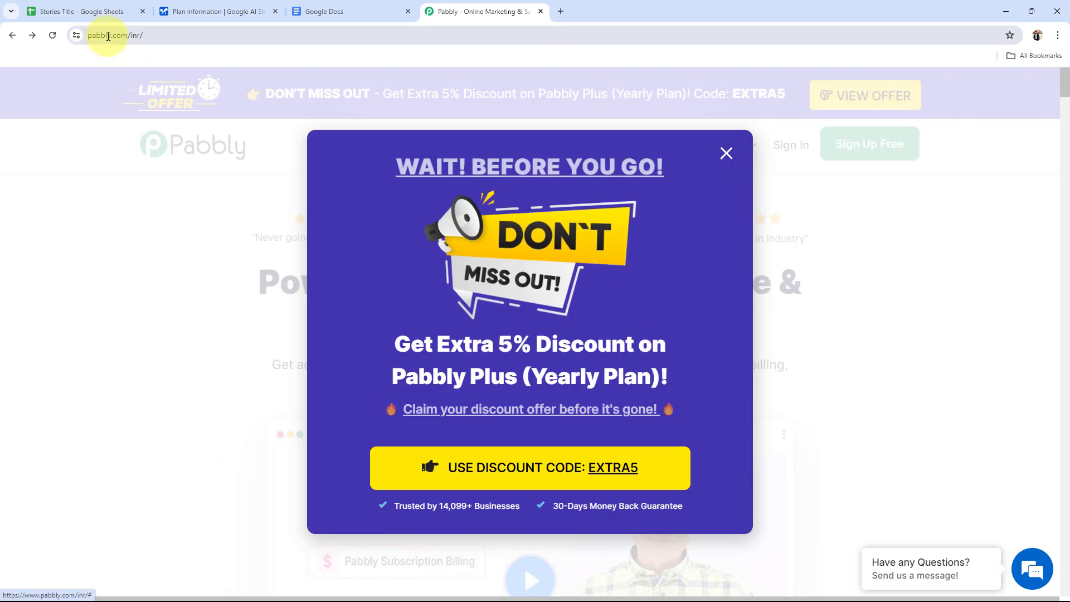
left_click(725, 154)
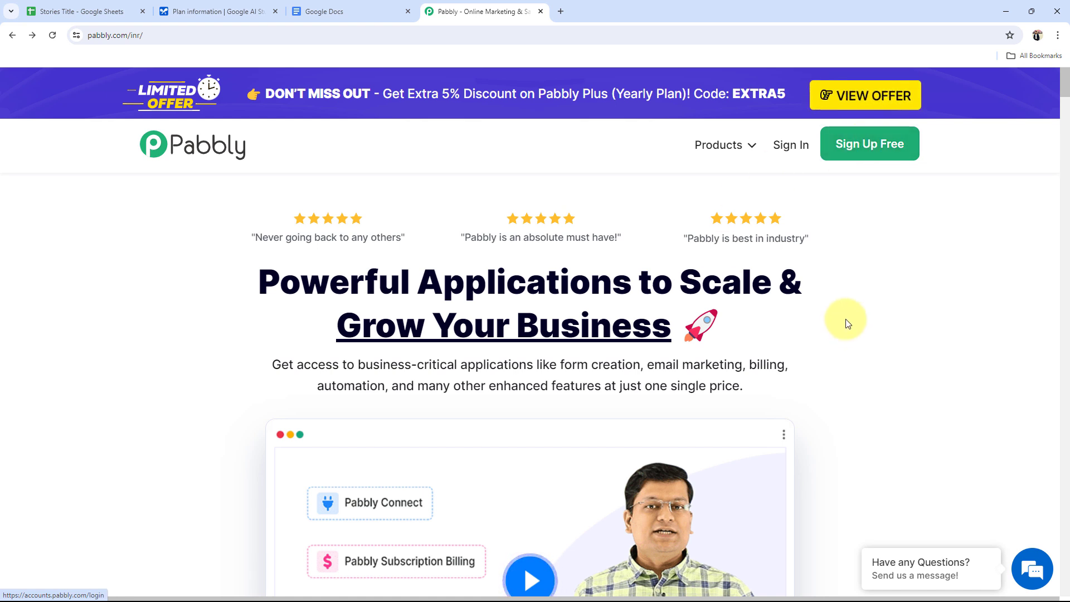
left_click(788, 146)
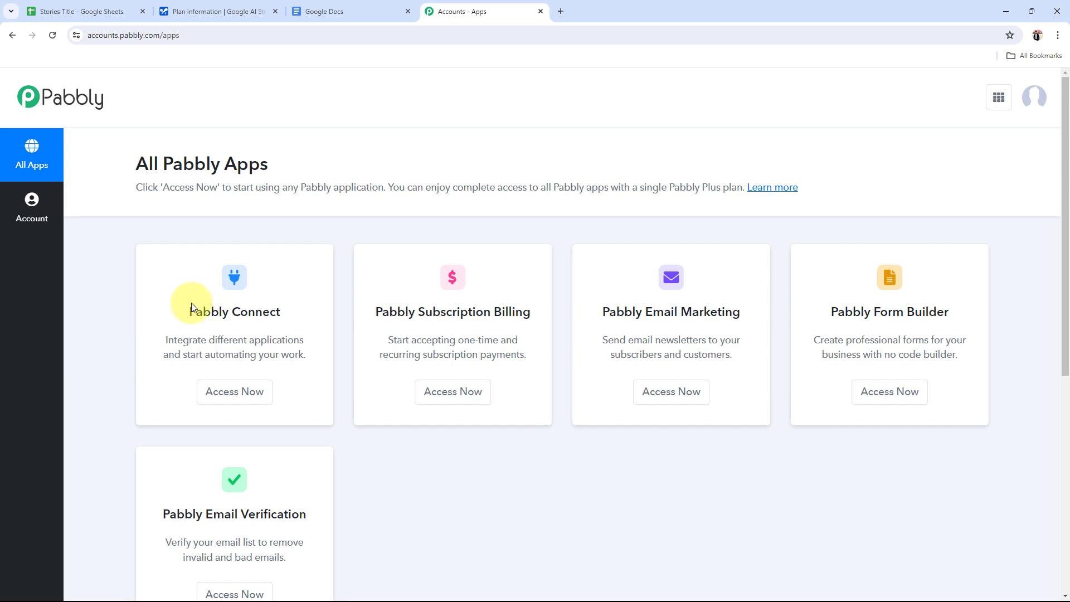
Step: Open the Pabbly Connect dashboard from the list of all Pabbly apps
left_click_drag(192, 303, 358, 306)
left_click(266, 393)
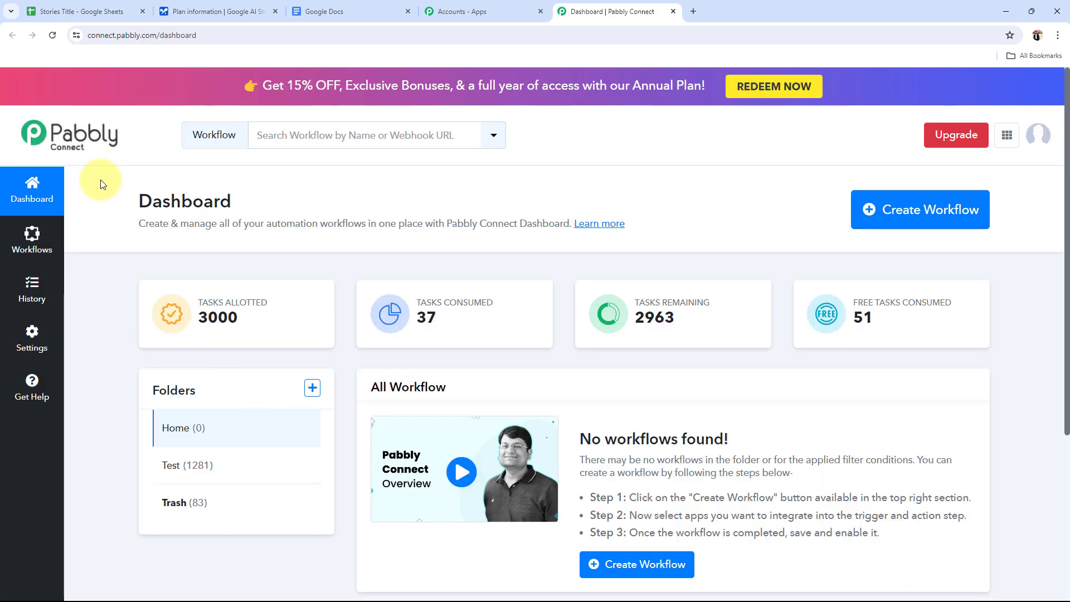
left_click_drag(129, 199, 278, 210)
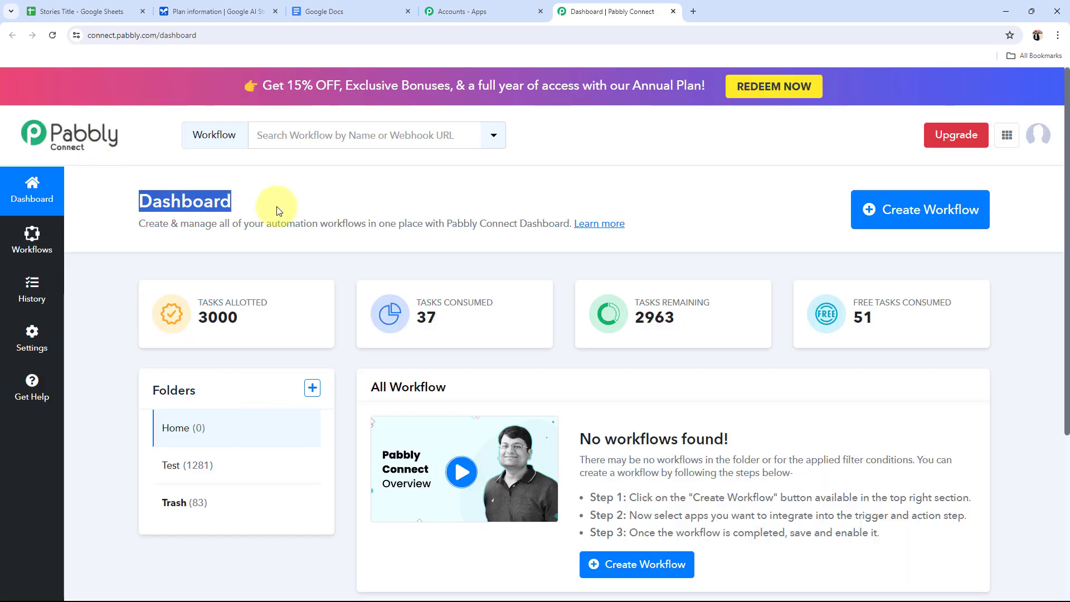
left_click(276, 209)
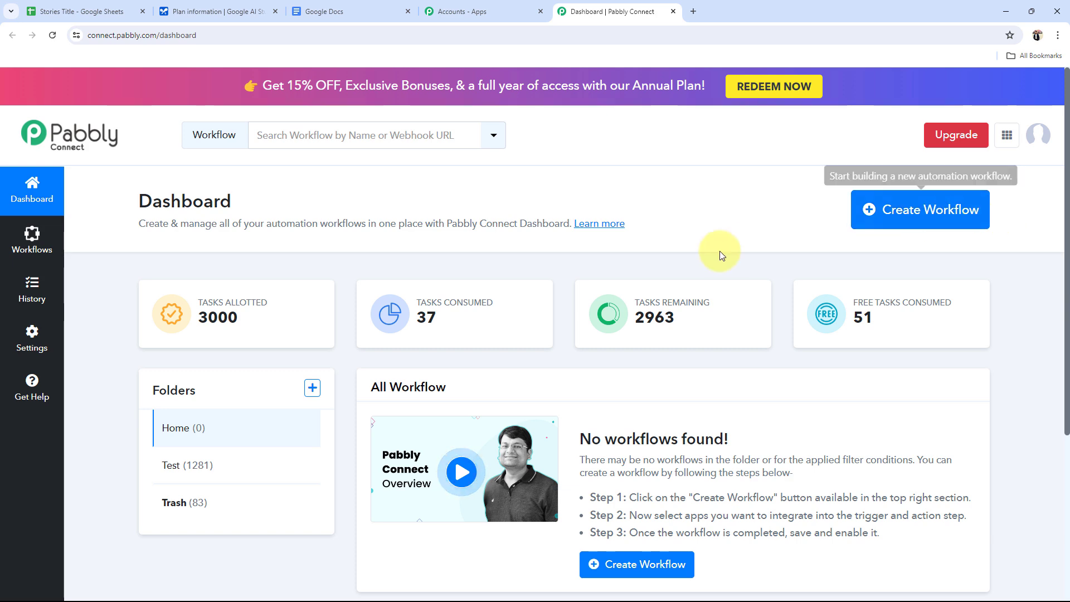
Step: Create a workflow named "Generate Creative Stories With Google Gemini" in the Home folder and collapse its trigger step
left_click(958, 210)
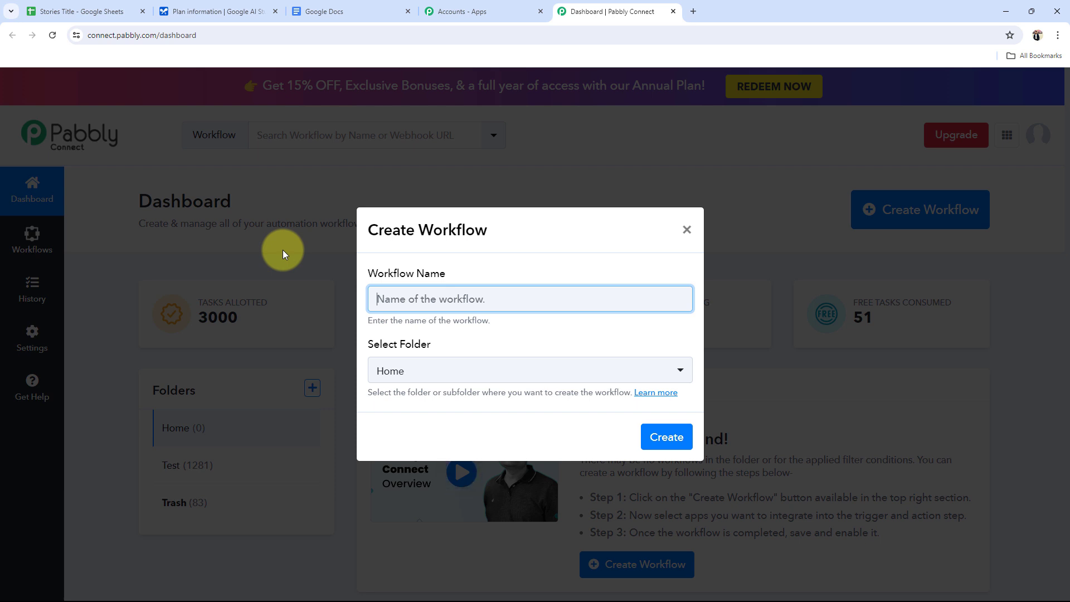
type("Generate Creative Stories With Google Gemini")
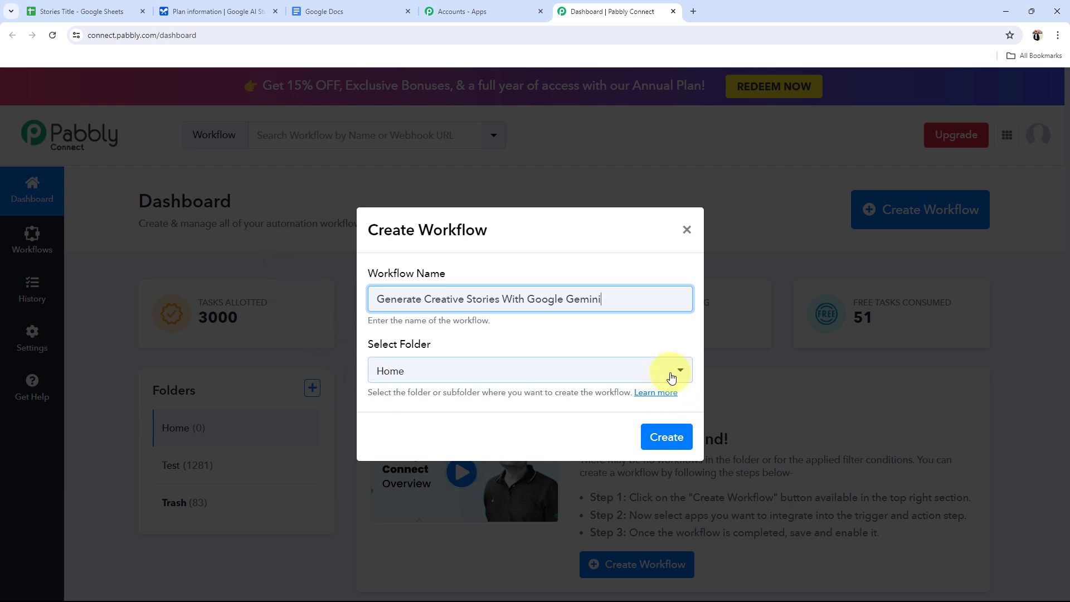
left_click(396, 371)
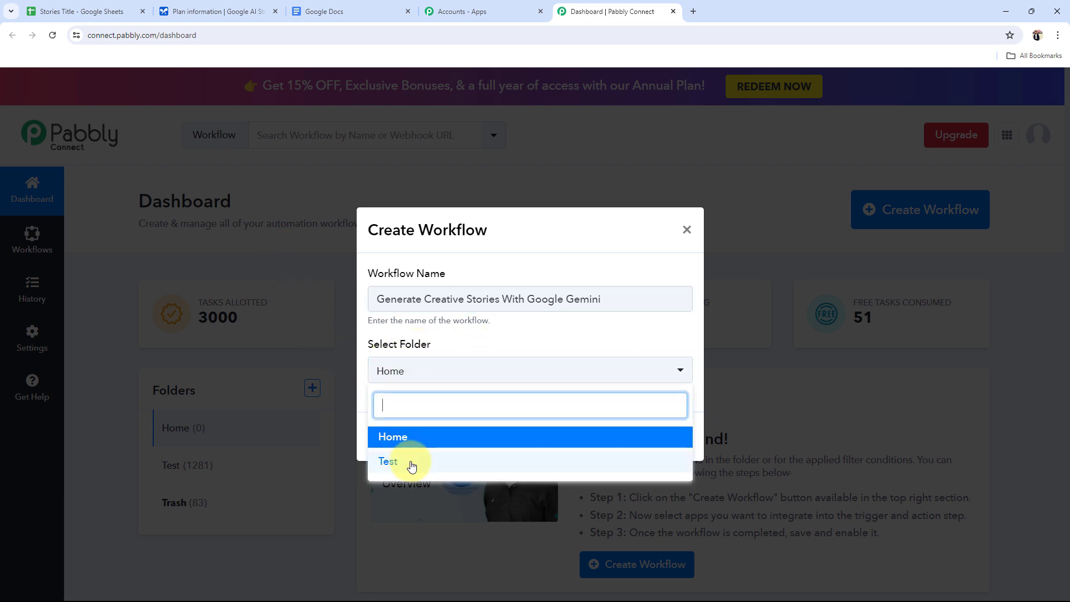
left_click(402, 441)
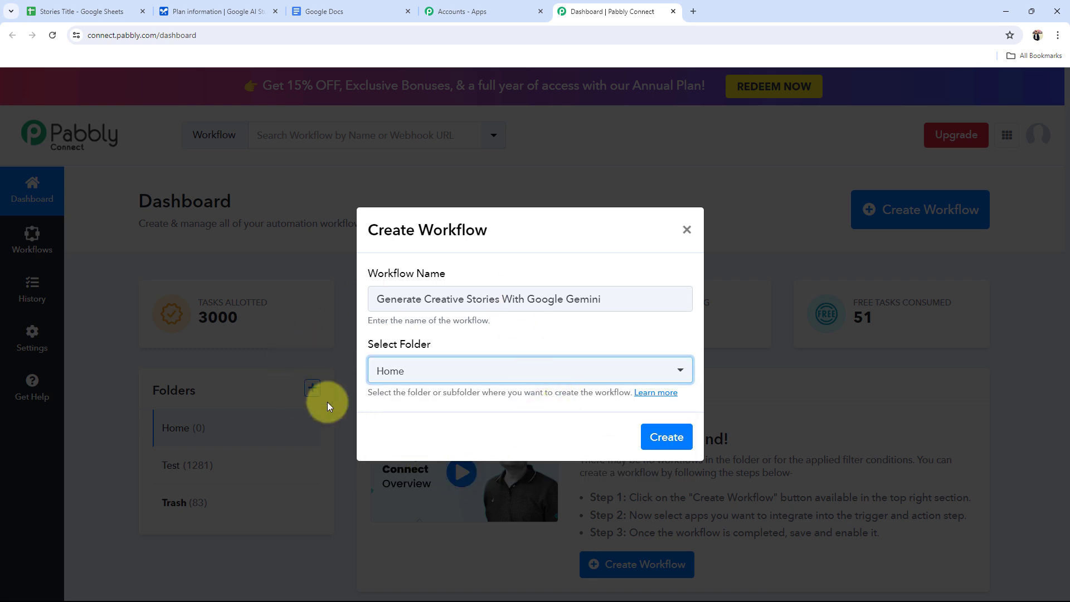
left_click(685, 440)
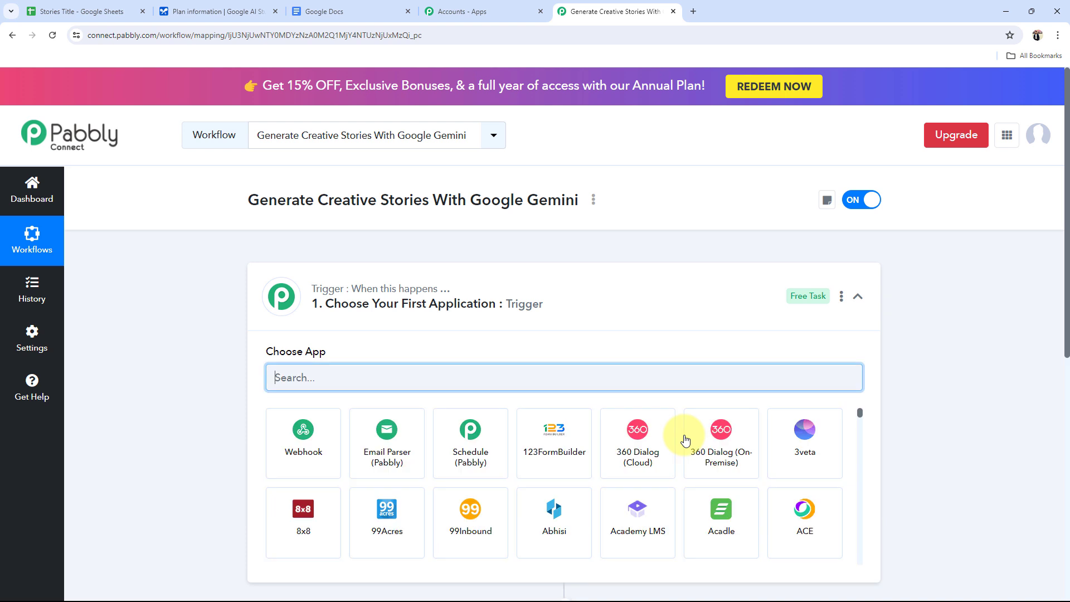
left_click(549, 307)
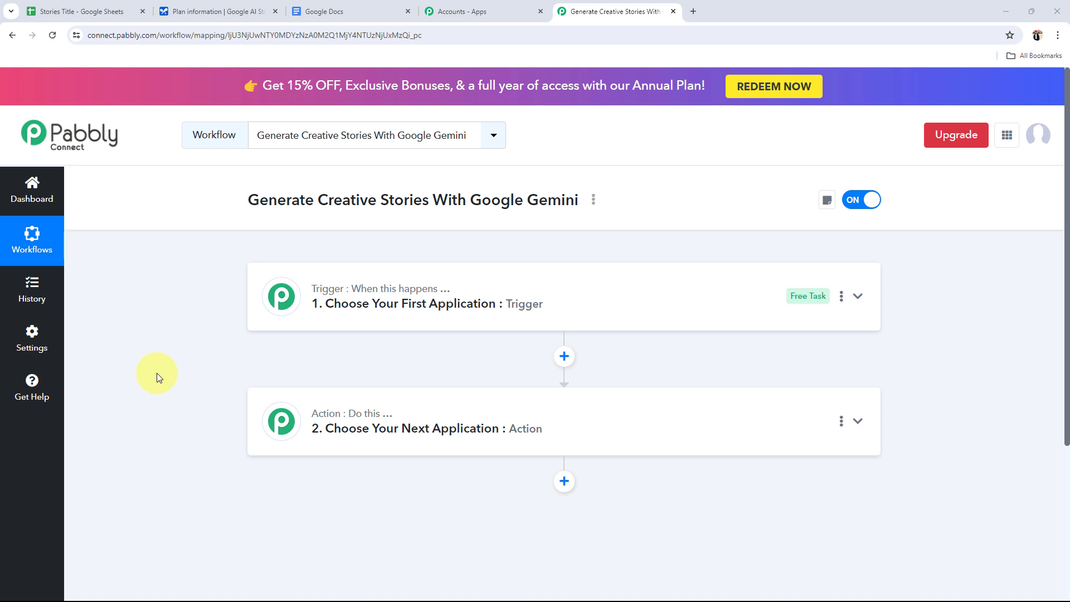
Step: Review the Stories Title spreadsheet, the Google AI Studio plan page and the Google Docs home page, and return to the Pabbly Connect workflow
left_click(118, 7)
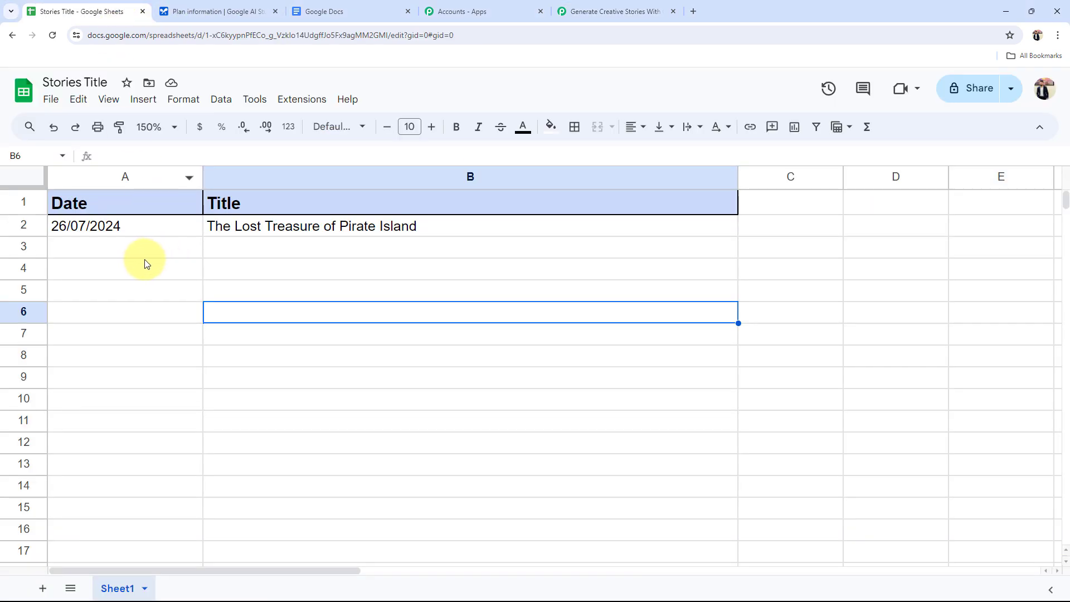
left_click(251, 256)
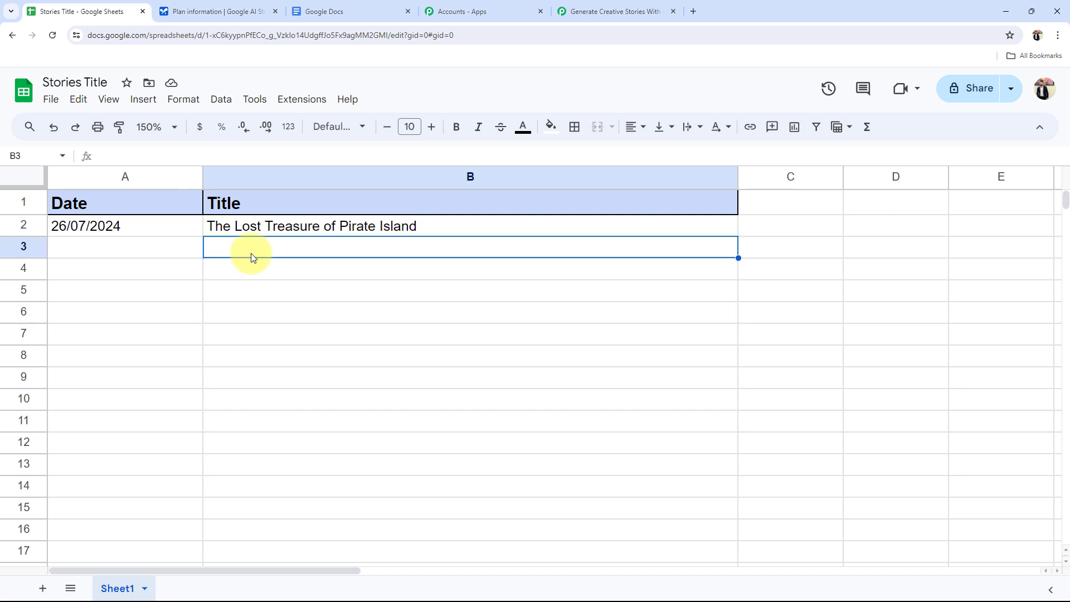
left_click(251, 223)
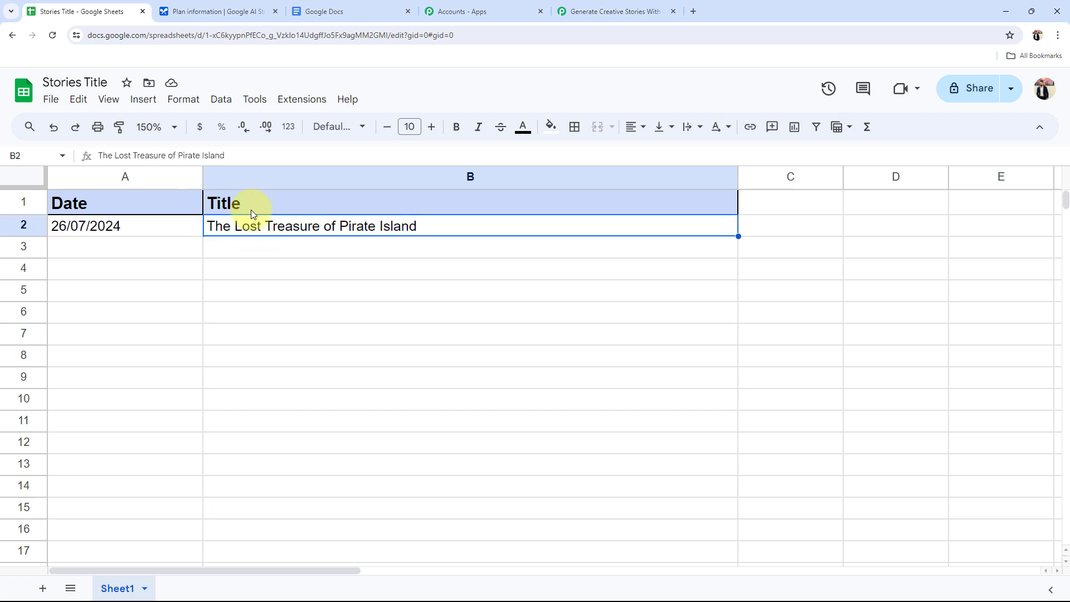
left_click(201, 11)
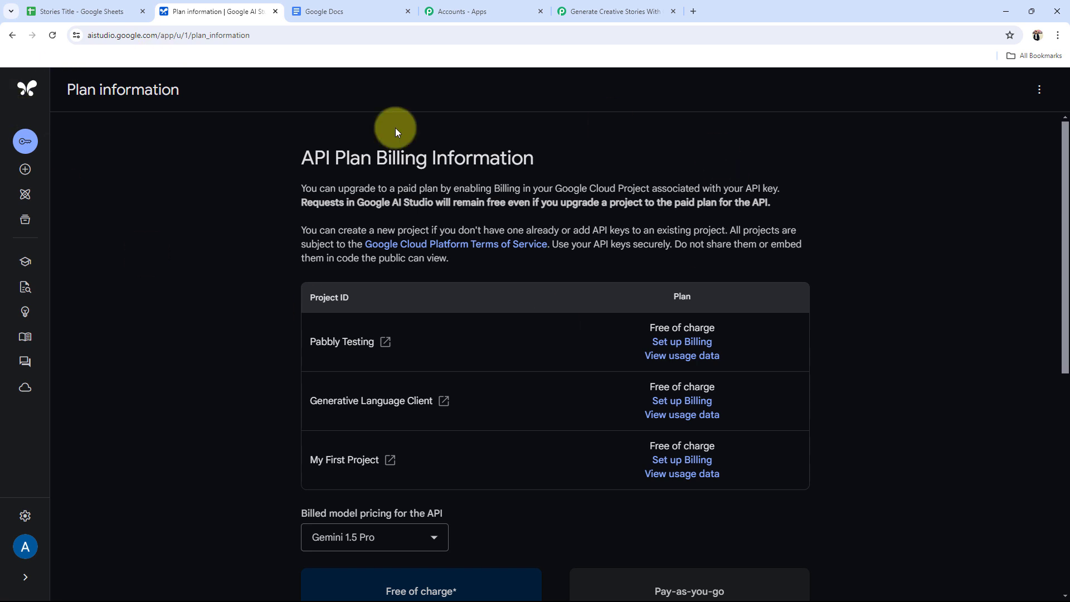
left_click(351, 11)
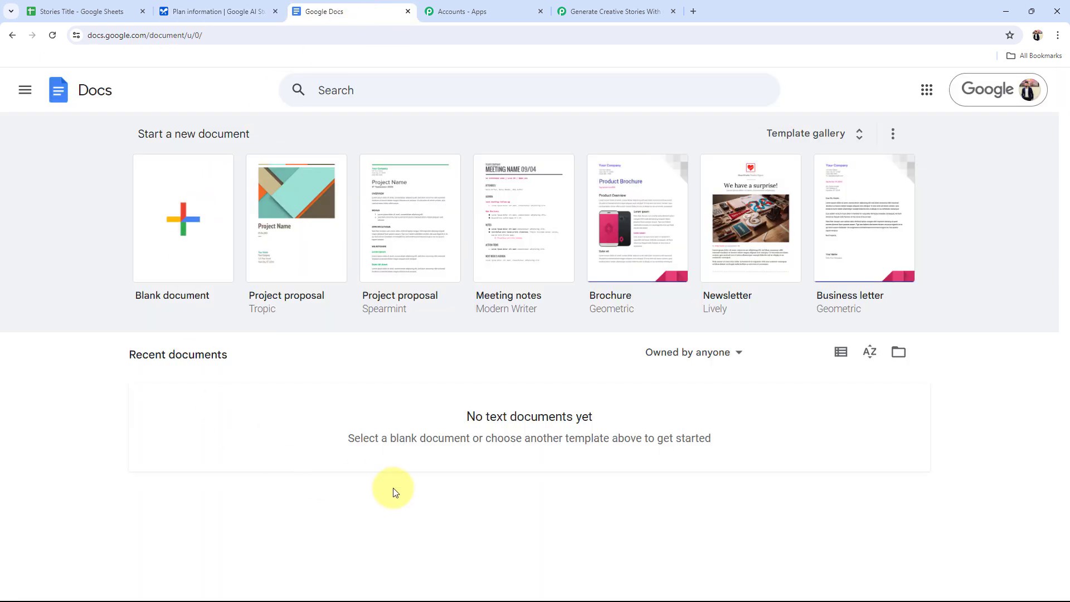
left_click(580, 10)
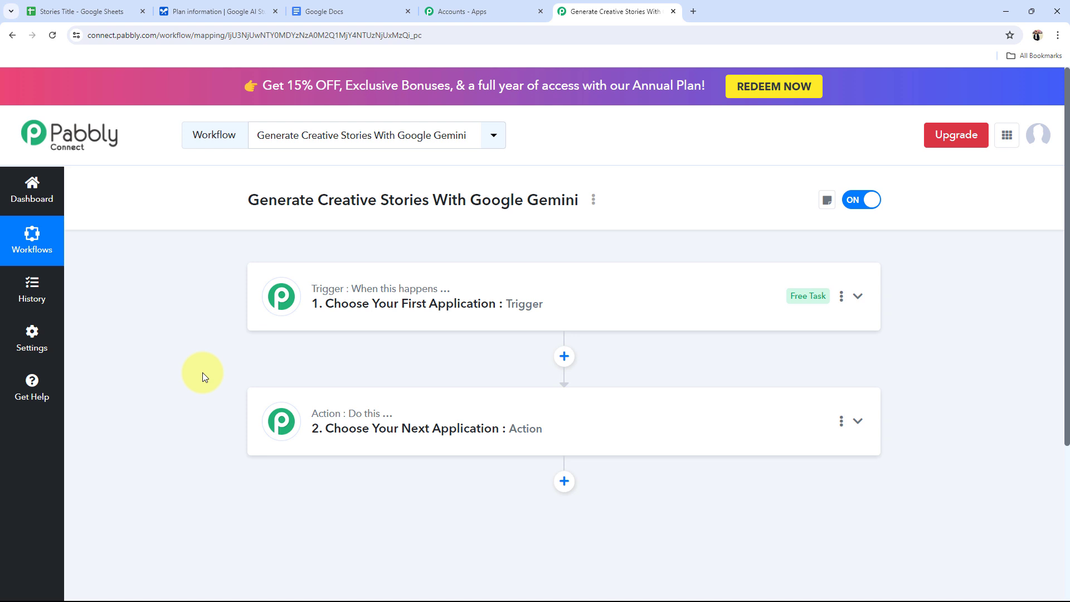
Step: Set the workflow's trigger to Google Sheets with the event New or Updated Spreadsheet Row
left_click(345, 314)
left_click(346, 365)
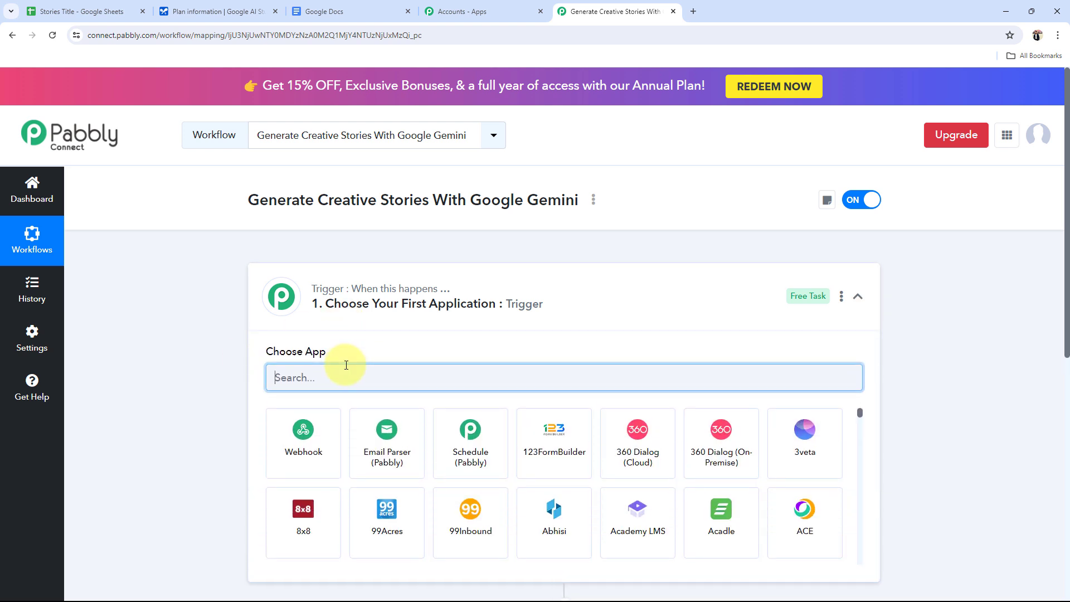
type("Google")
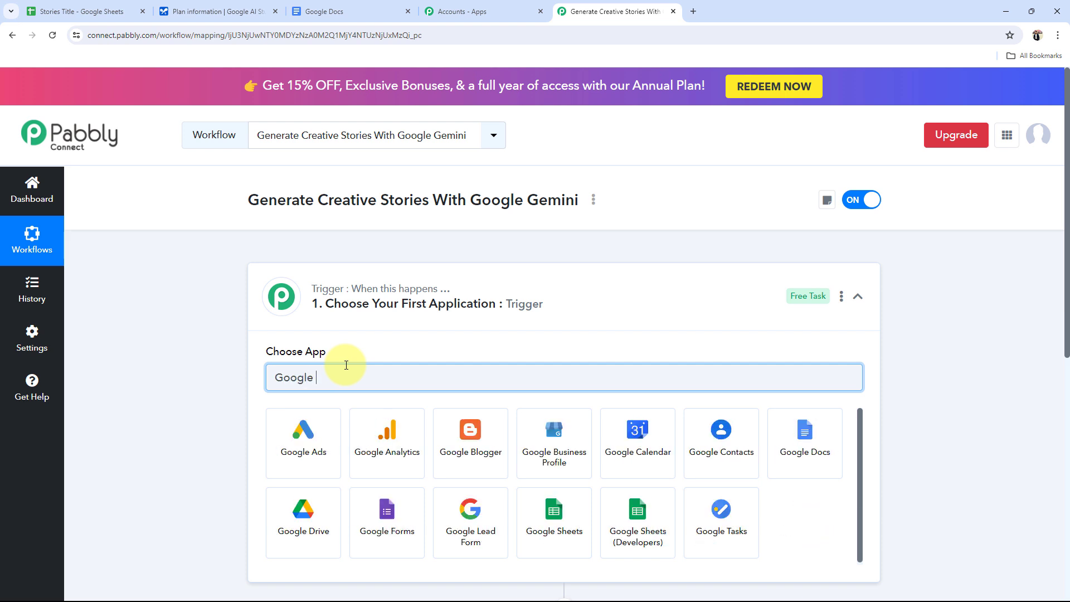
type(" Sh")
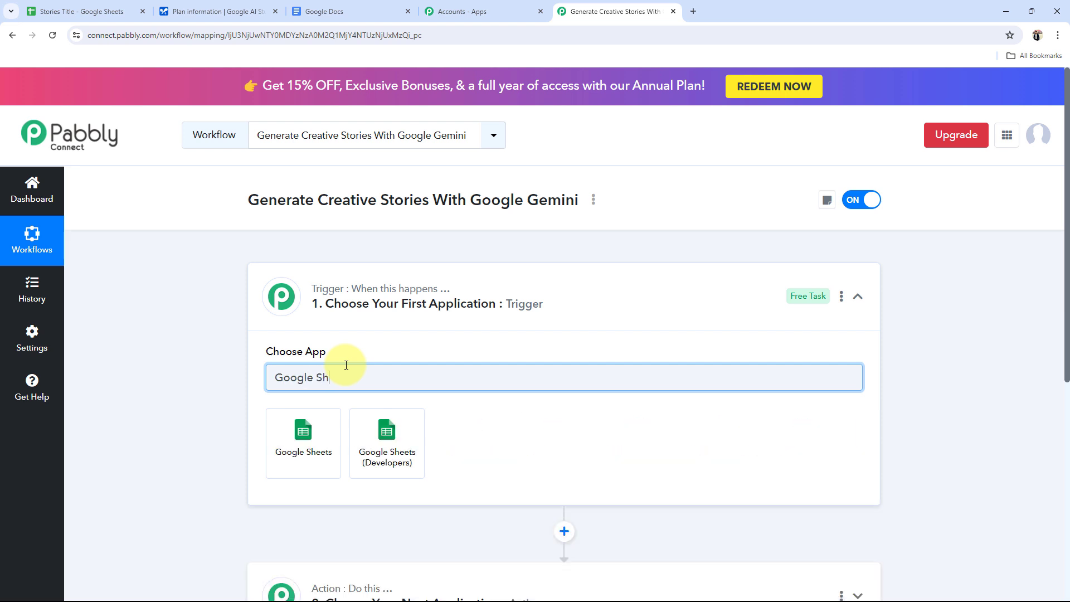
type("eets")
left_click(306, 439)
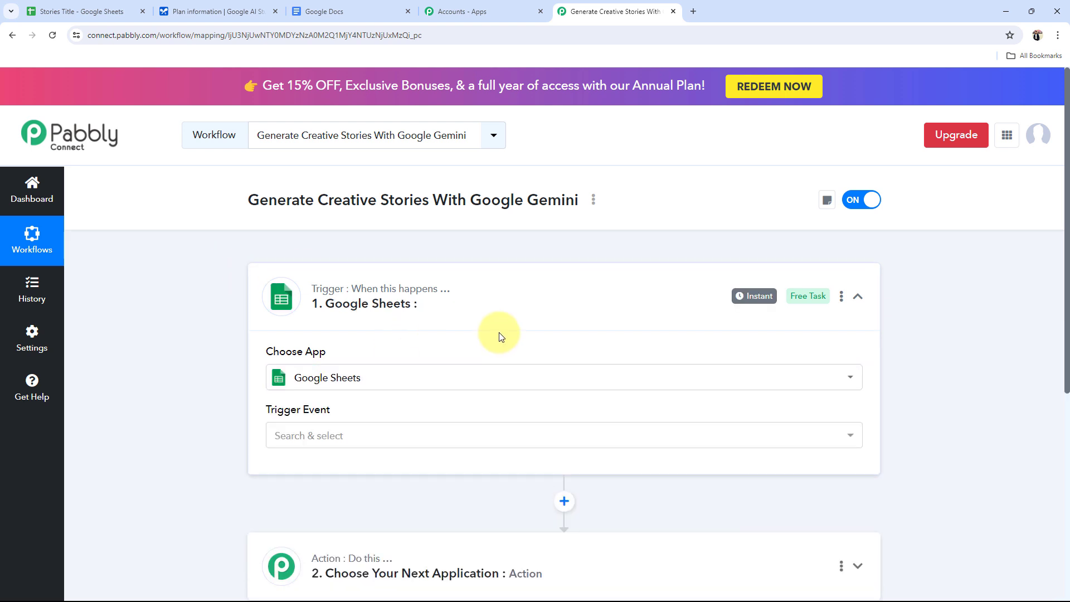
left_click(299, 435)
left_click(326, 501)
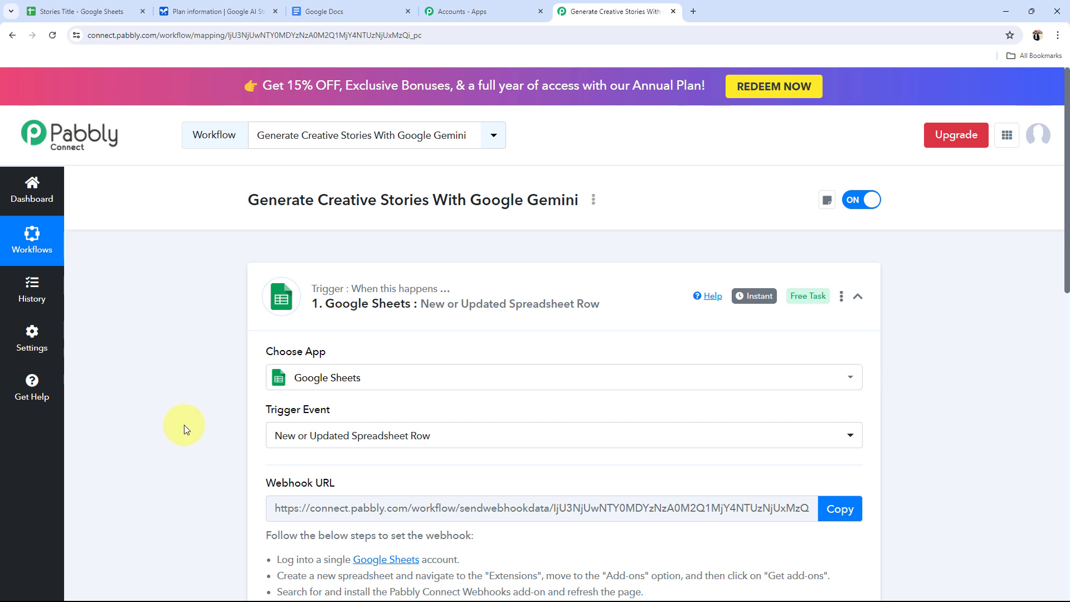
Step: Check the Date and Title columns of the Stories Title spreadsheet in Google Sheets and return to the Pabbly Connect workflow
left_click(93, 20)
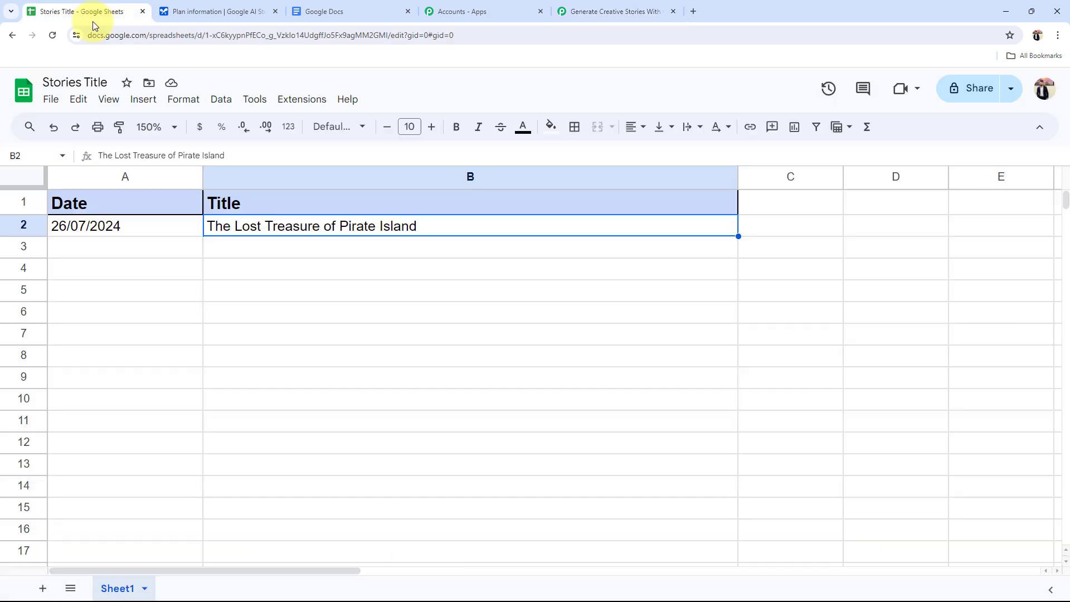
left_click(93, 245)
left_click(269, 264)
left_click(618, 12)
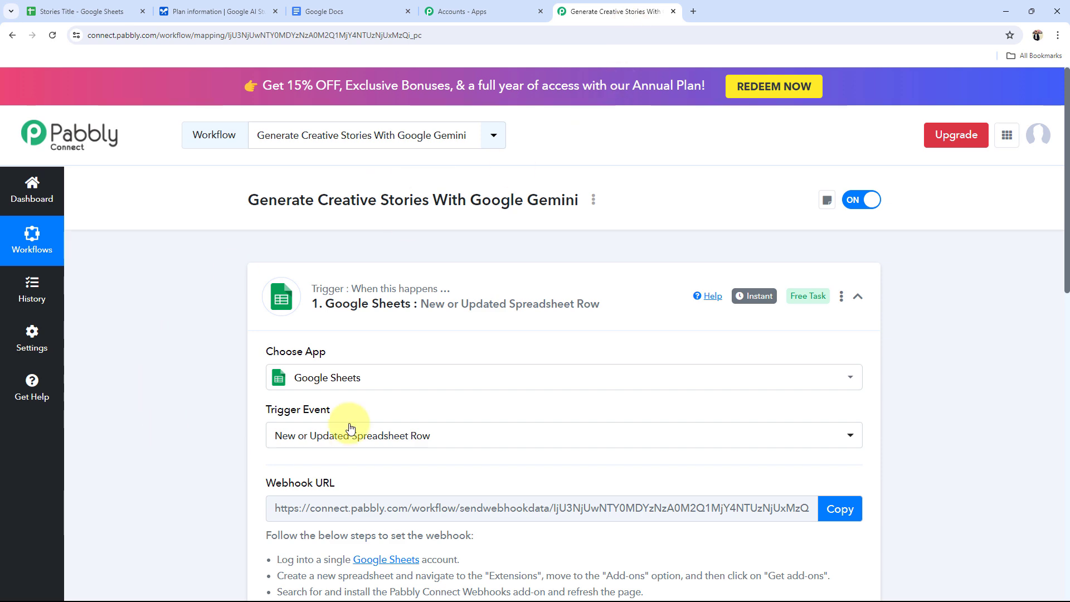
Step: Set the workflow's first action to Google Generative AI with the event Generate Content, leaving the trigger and action steps collapsed
left_click(493, 304)
left_click(410, 411)
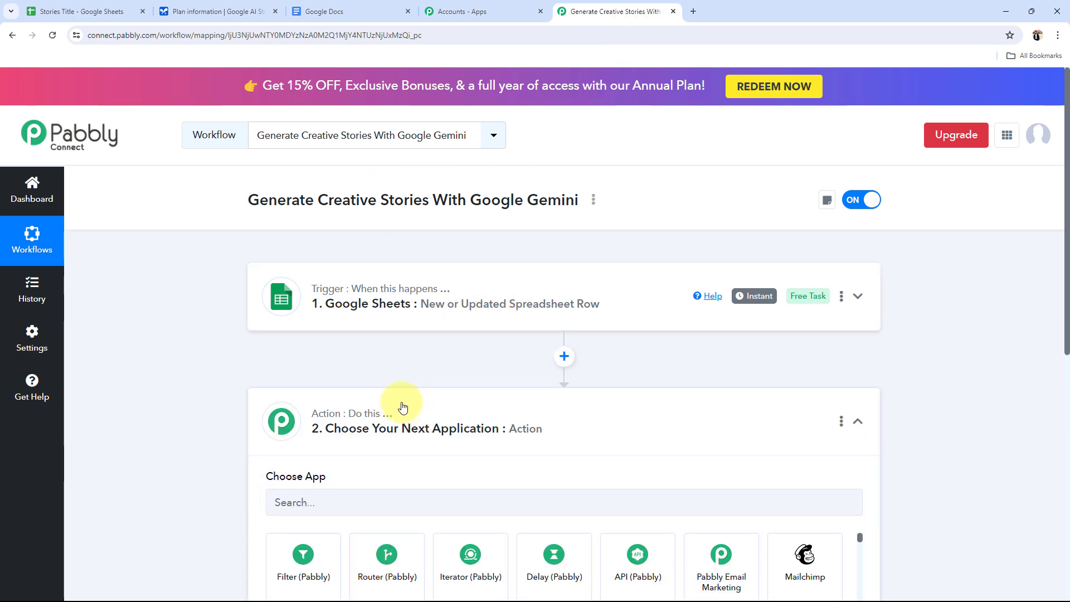
left_click(317, 313)
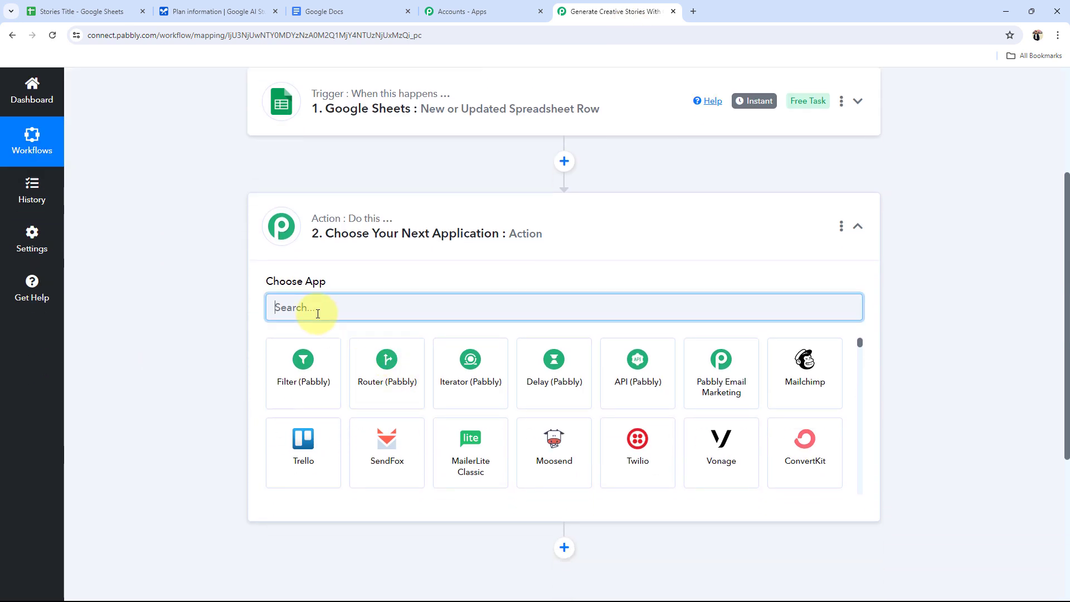
type("Goo")
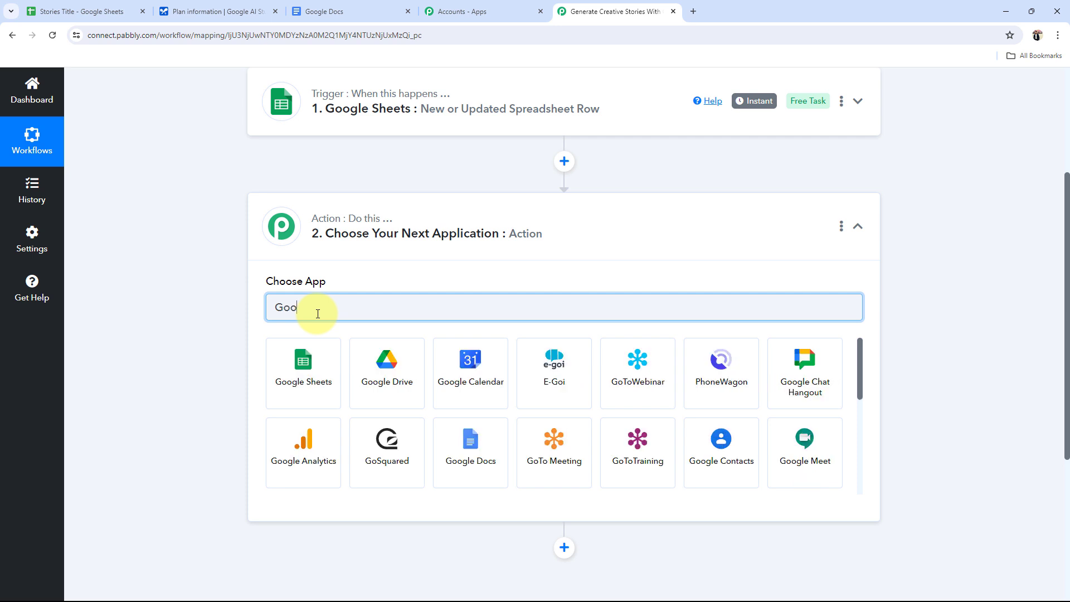
type("gle G")
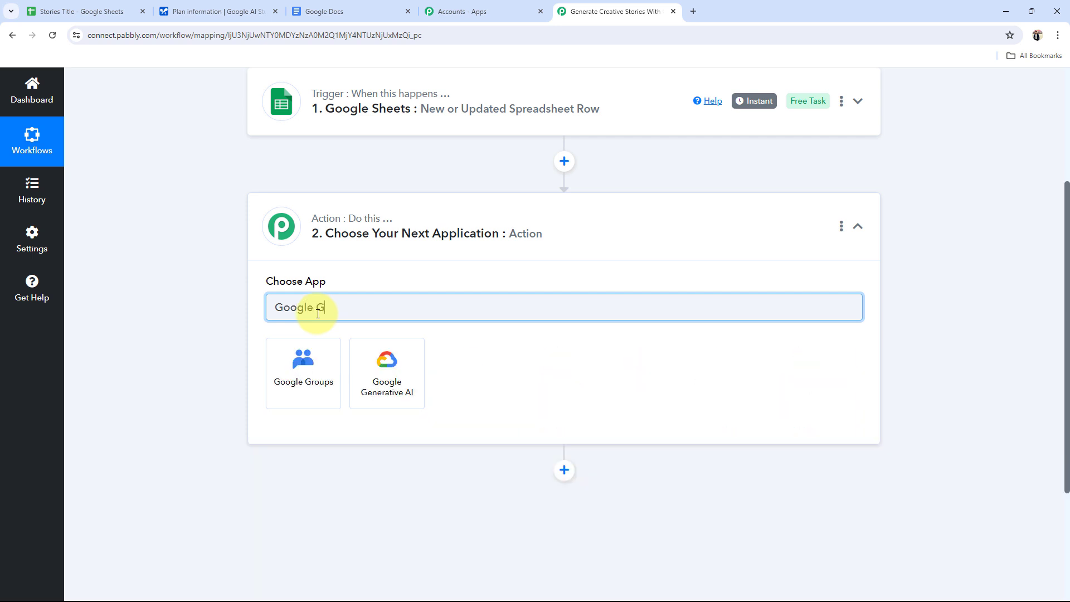
type("ene")
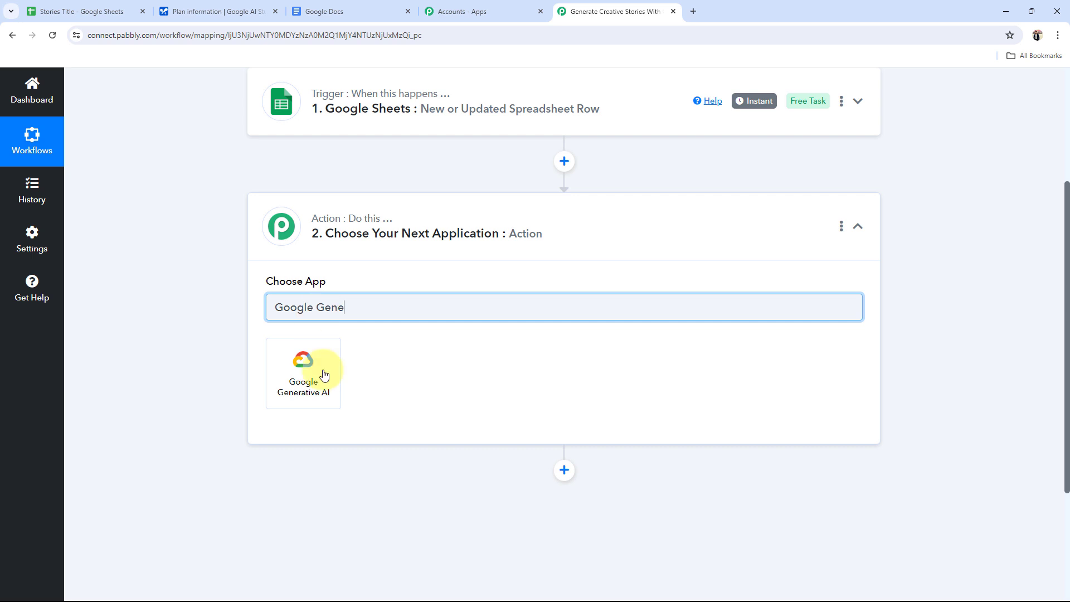
left_click(319, 370)
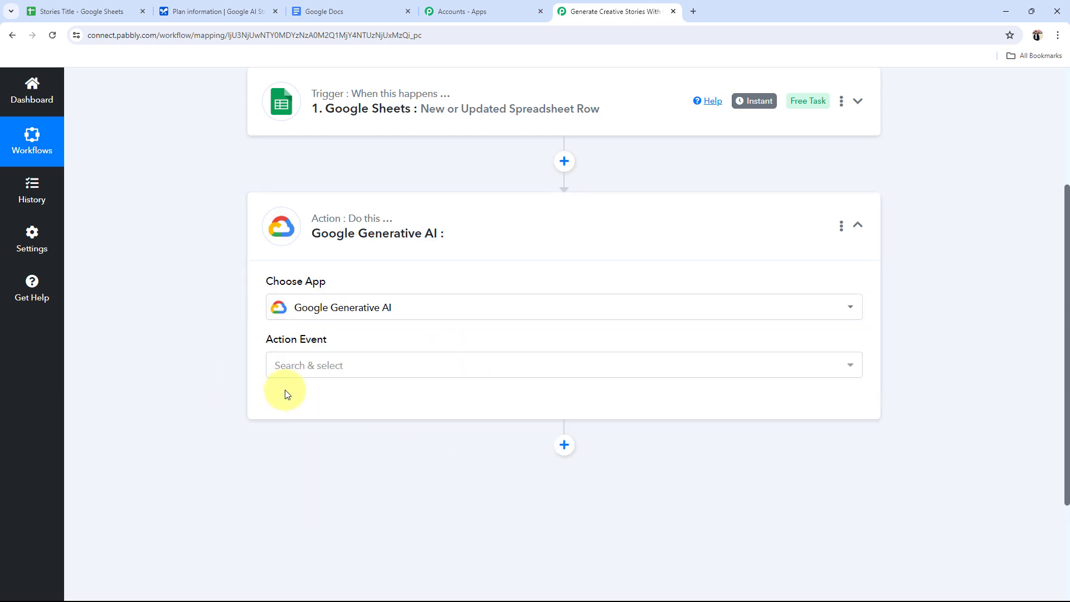
left_click(291, 372)
left_click(296, 432)
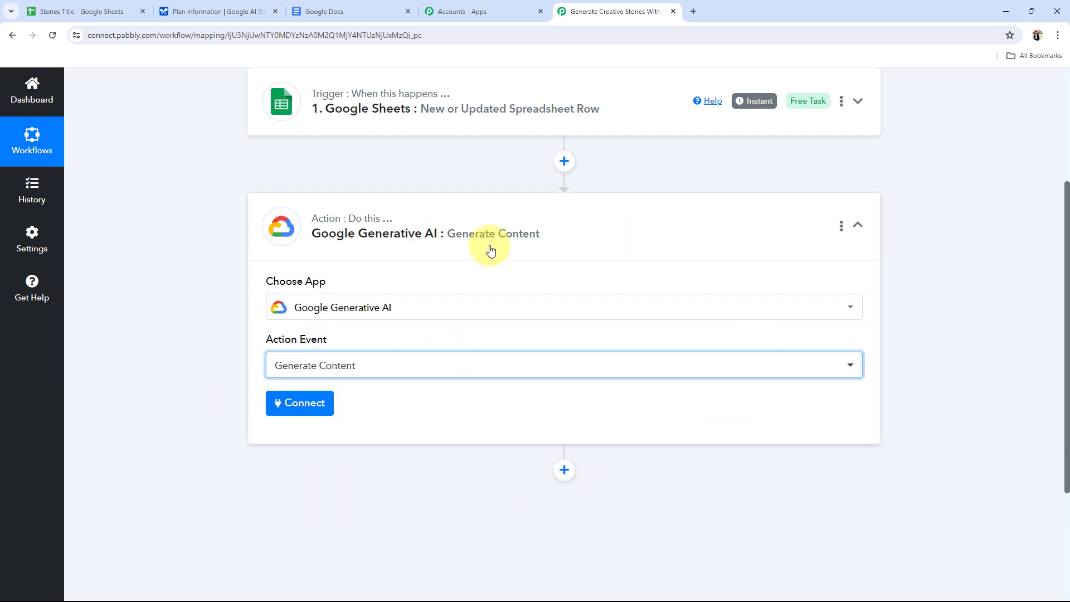
left_click(535, 247)
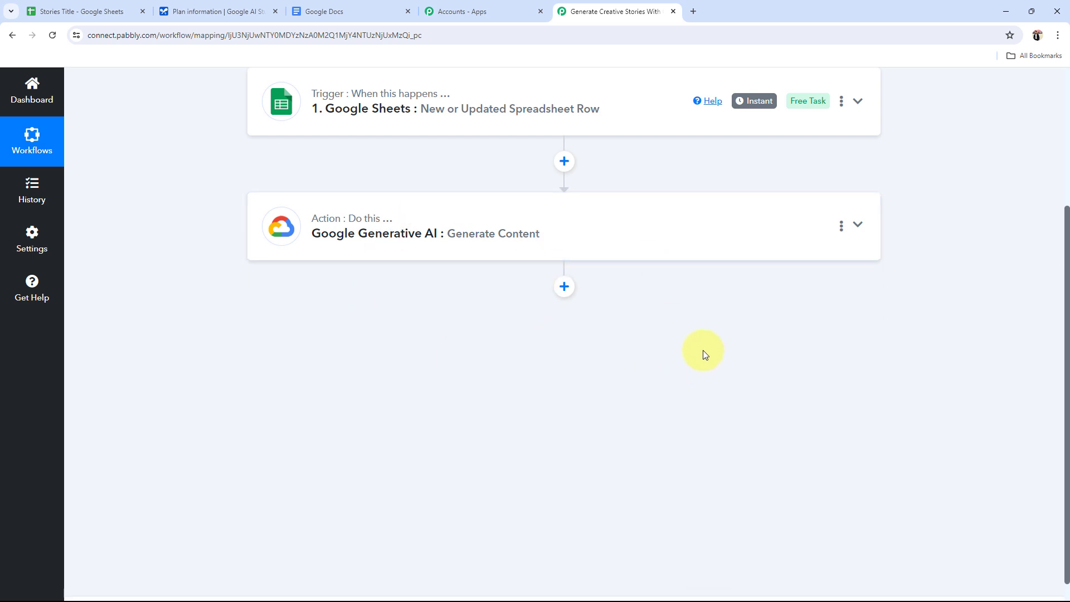
Step: Add a Google Docs action with the event Create a Blank Document after the Google Generative AI action, leaving it collapsed
left_click(564, 286)
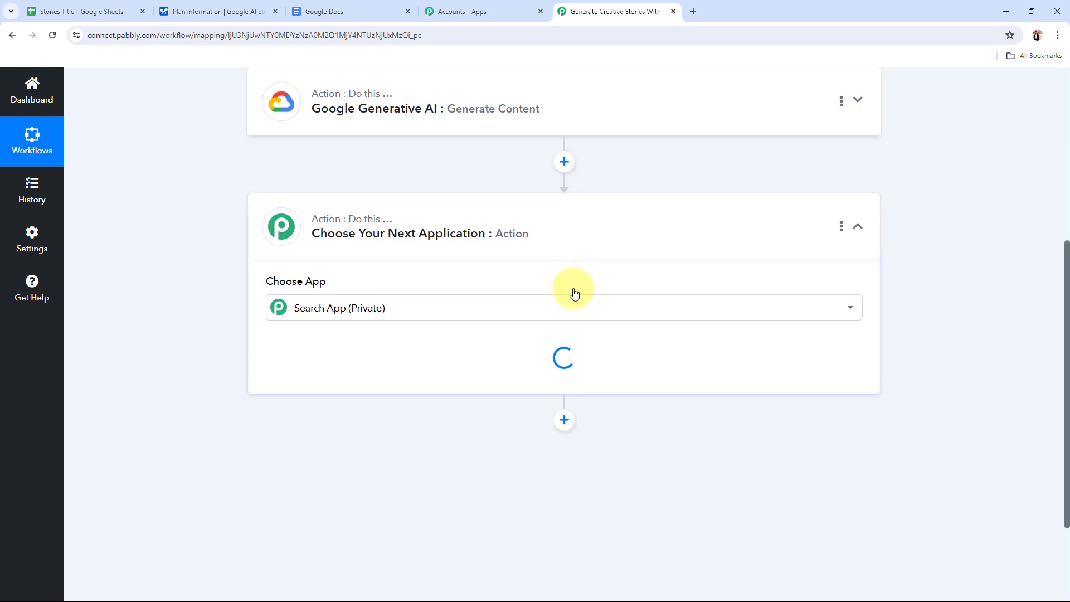
type("G")
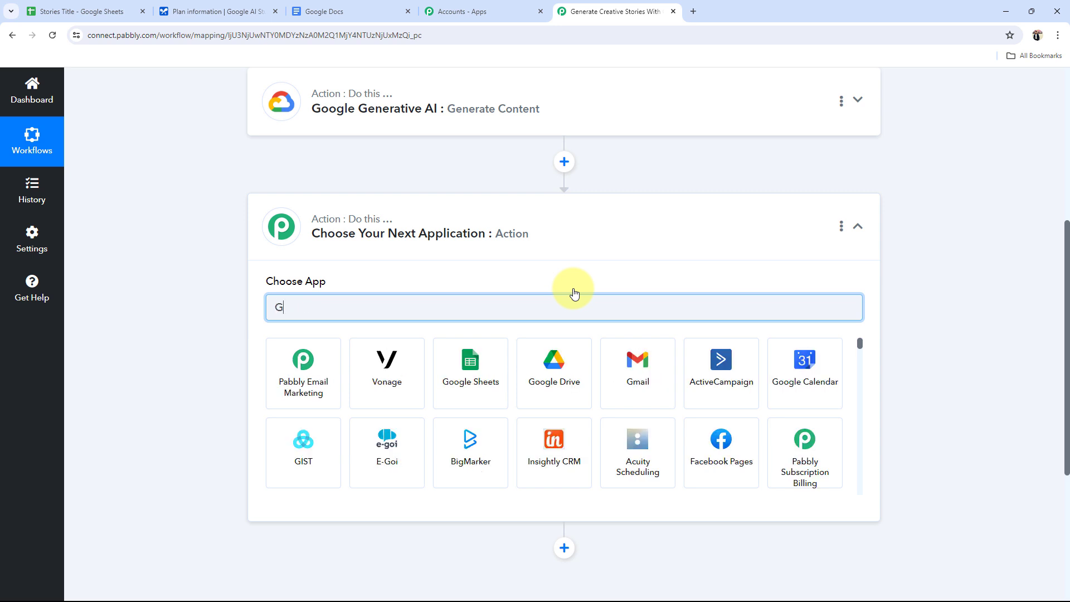
type("oogl")
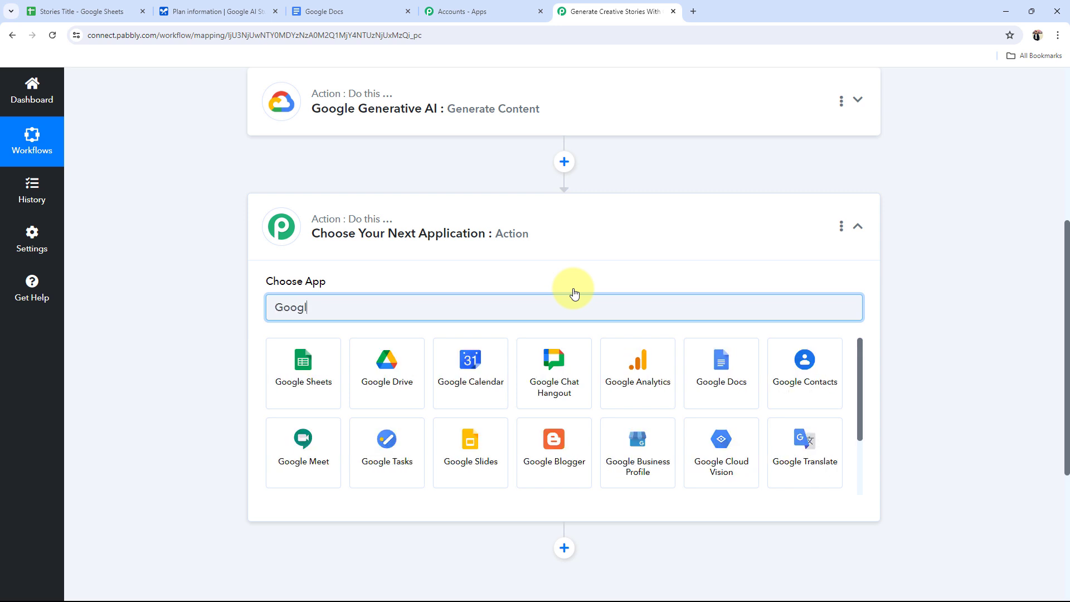
type("e D")
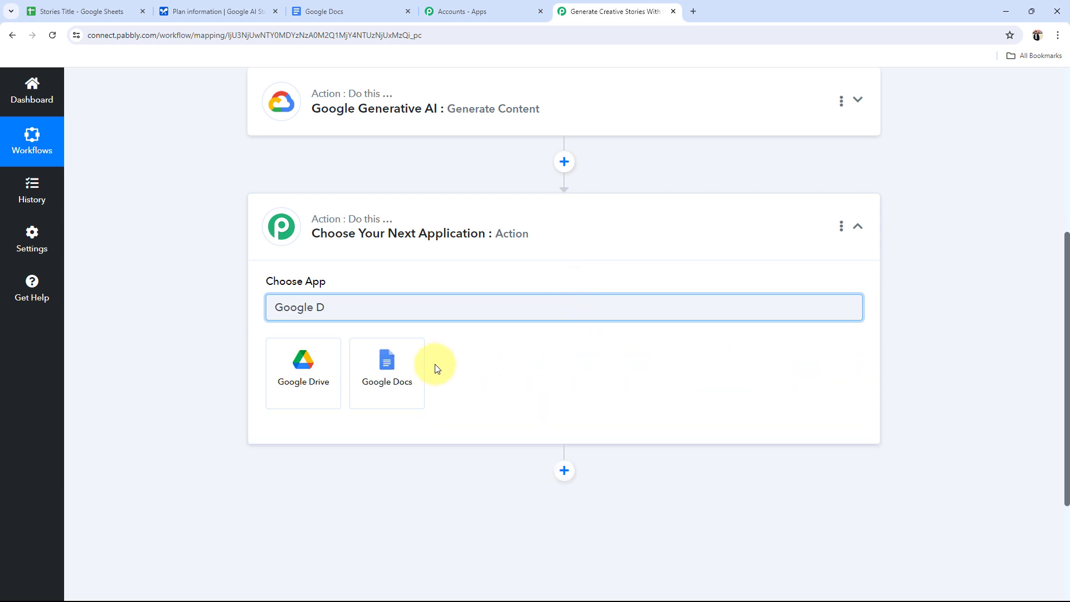
left_click(408, 368)
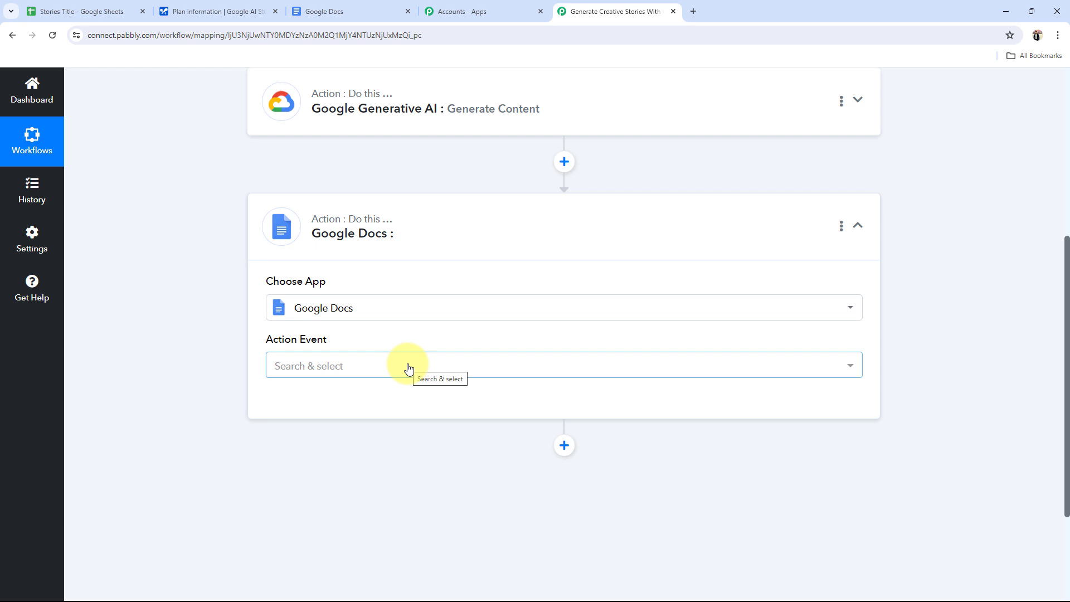
left_click(408, 367)
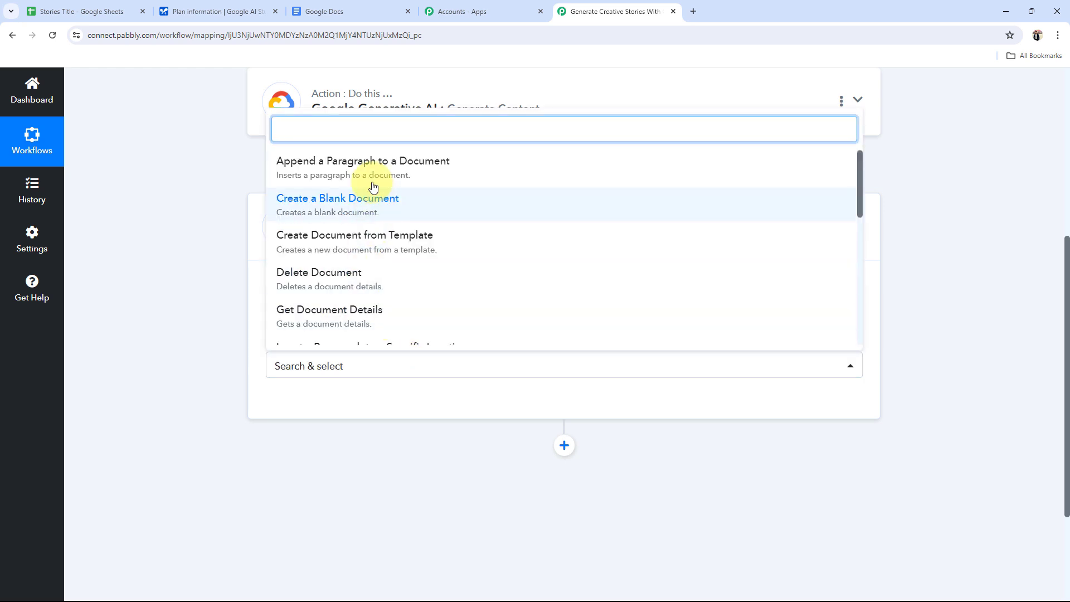
left_click(357, 220)
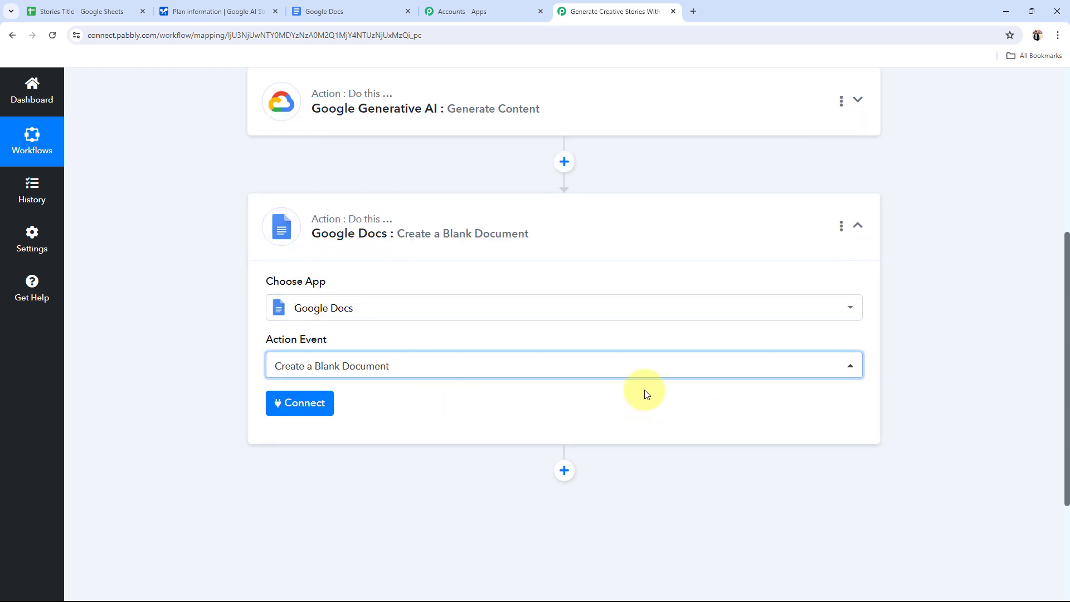
scroll(453, 317, "up", 5)
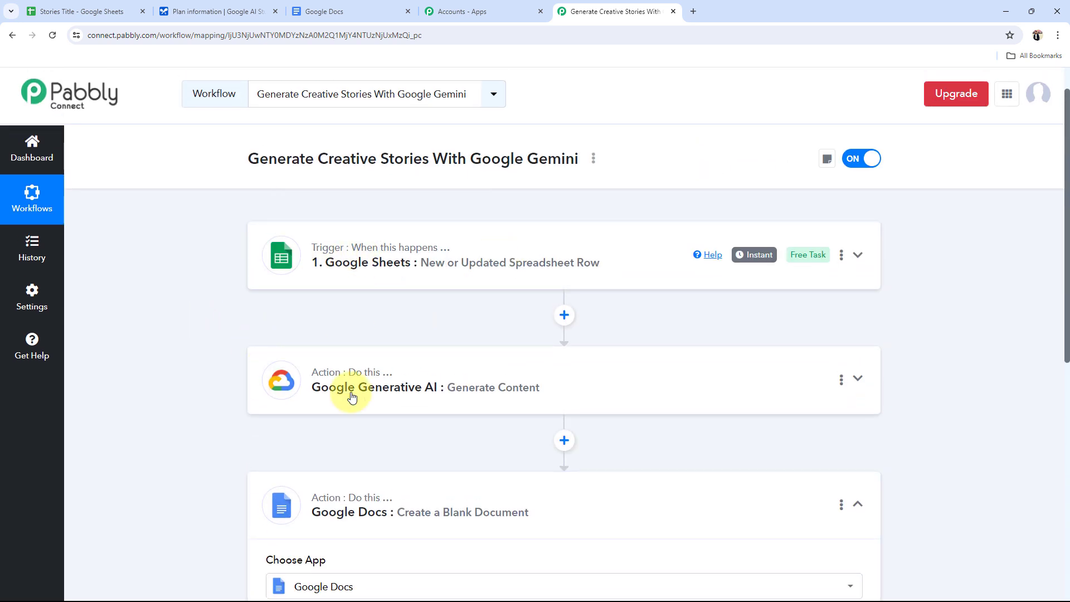
scroll(334, 318, "down", 4)
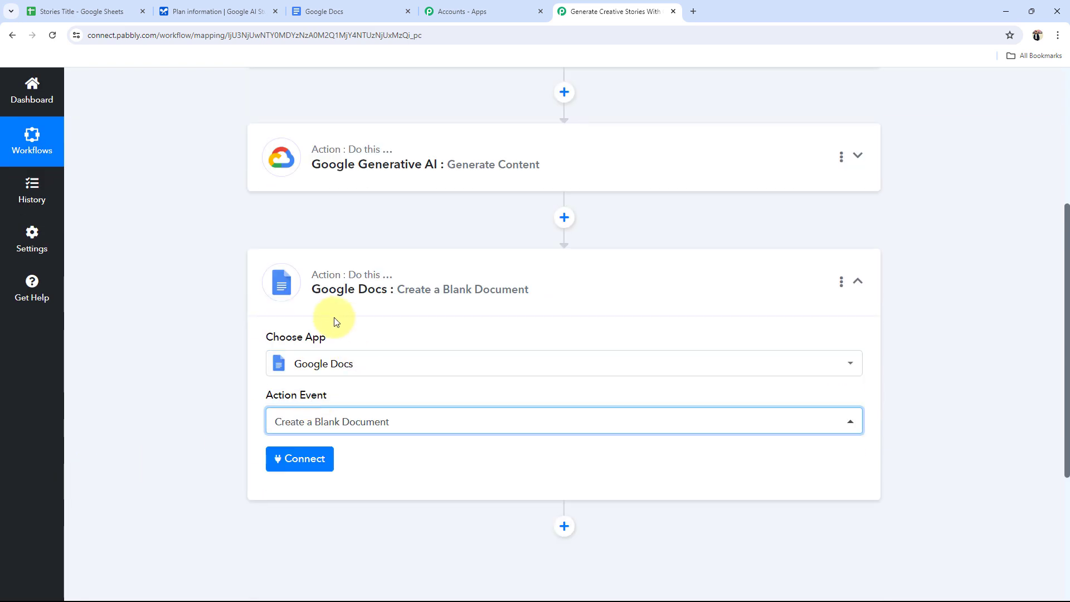
left_click(465, 306)
left_click(445, 301)
scroll(334, 421, "down", 1)
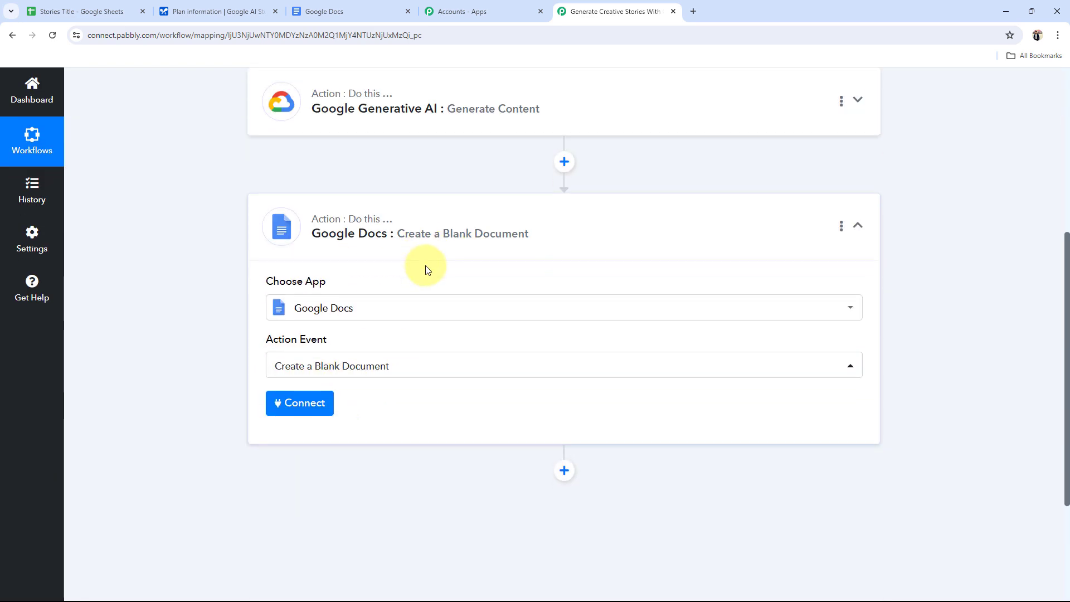
left_click(425, 254)
Step: Add a second Google Docs action with the event Append a Paragraph to a Document below the blank-document action, leaving it collapsed
left_click(565, 287)
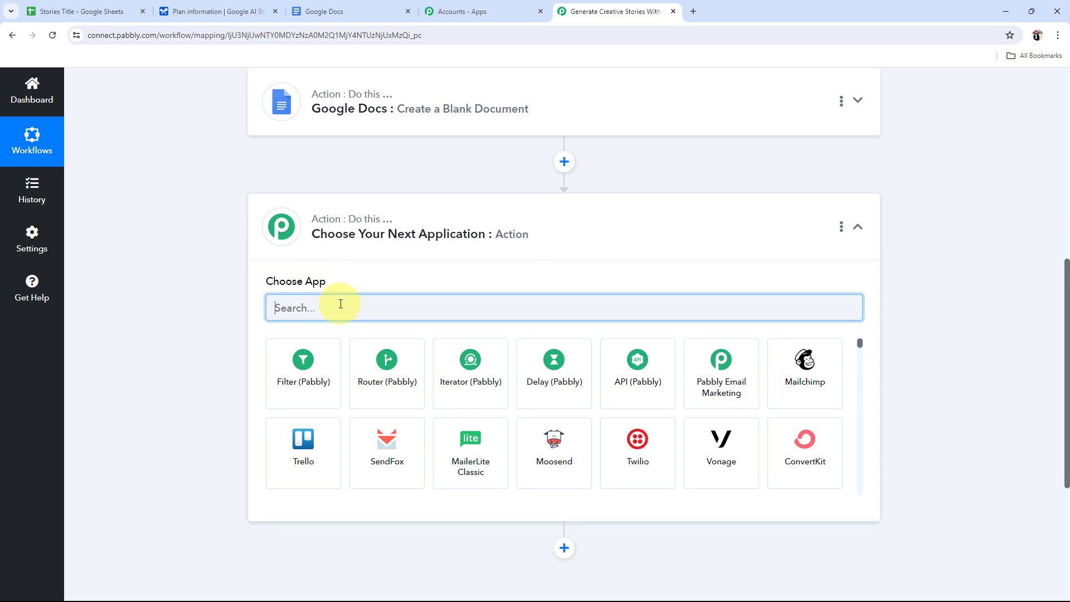
type("Goo")
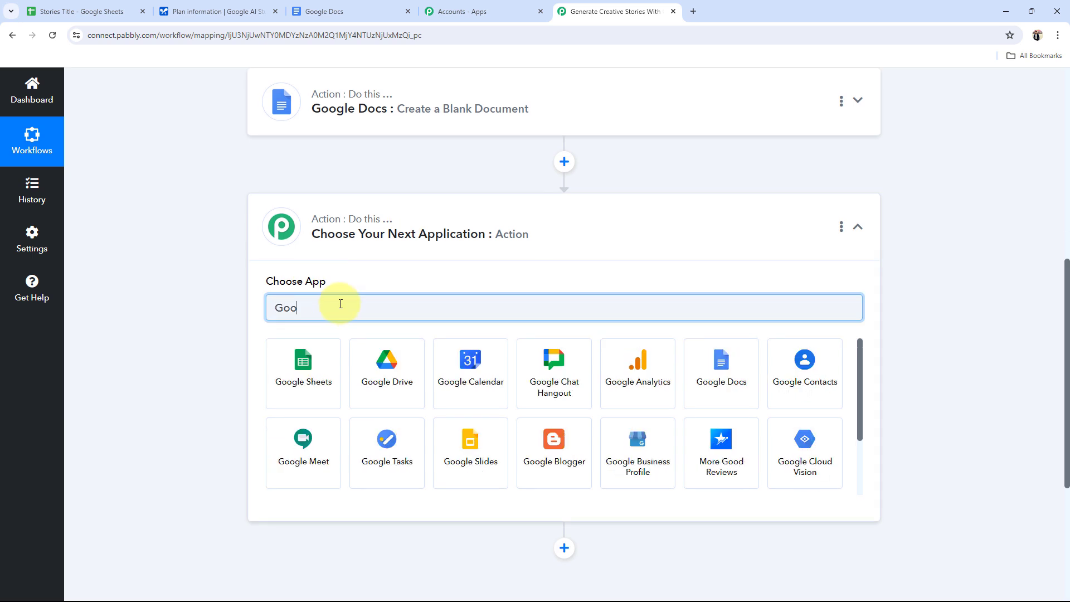
type("gle")
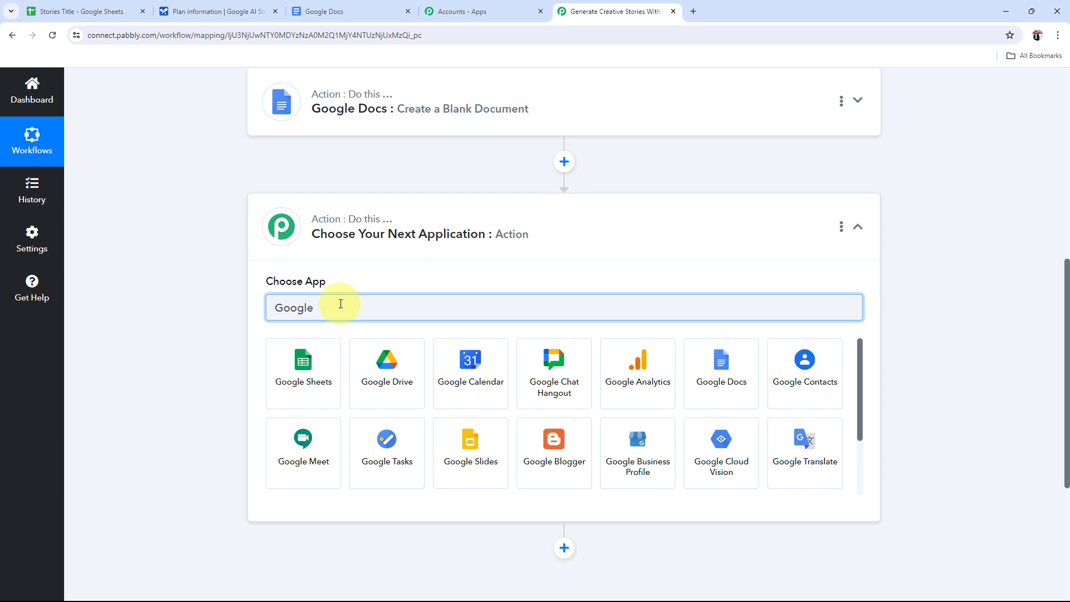
left_click(693, 430)
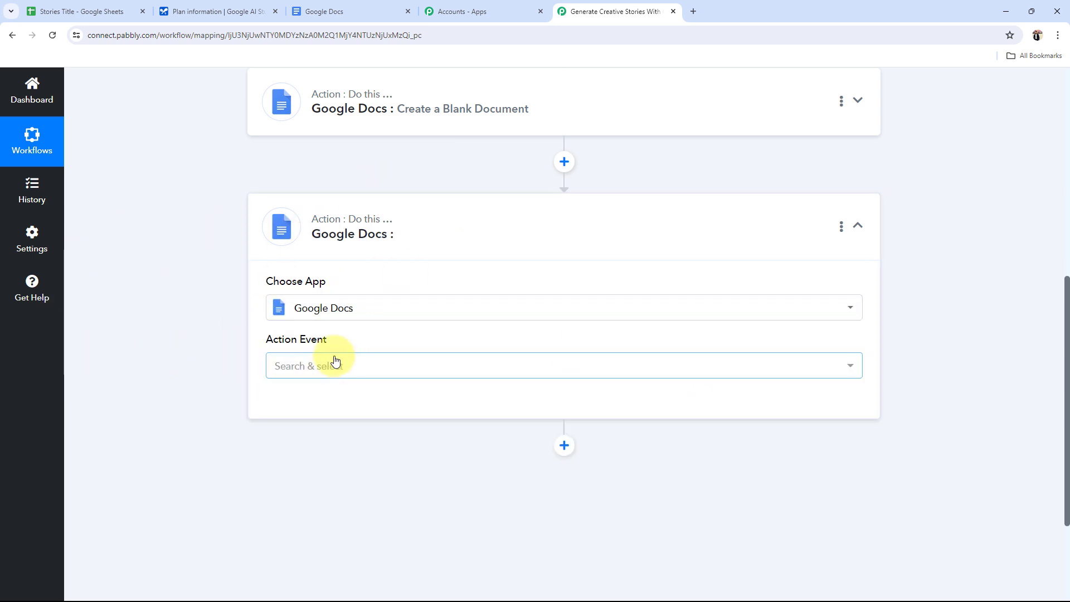
left_click(335, 362)
scroll(304, 302, "down", 1)
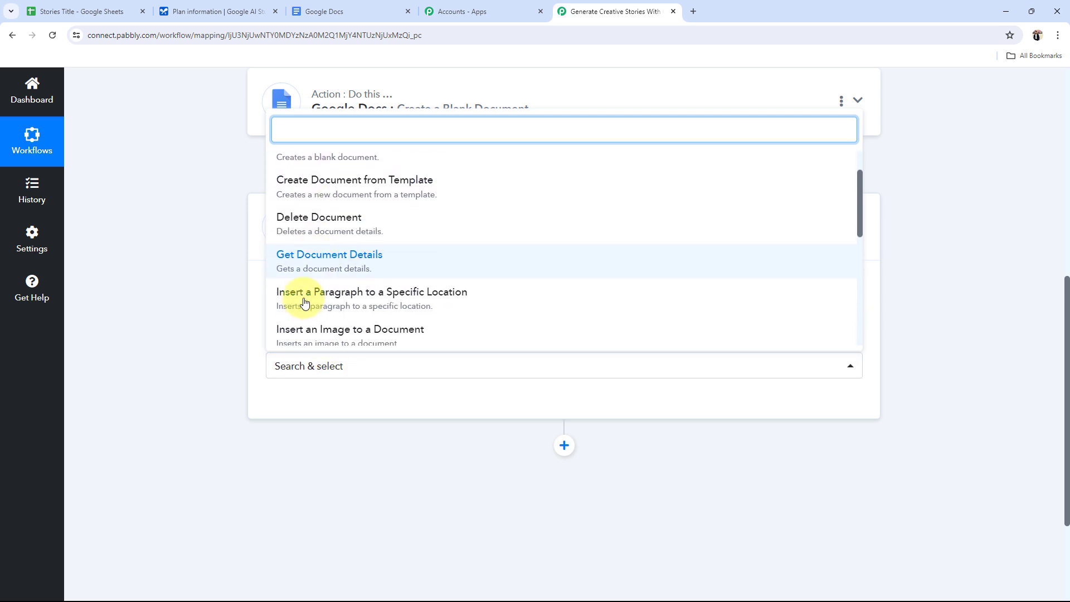
scroll(304, 303, "down", 5)
scroll(290, 250, "up", 8)
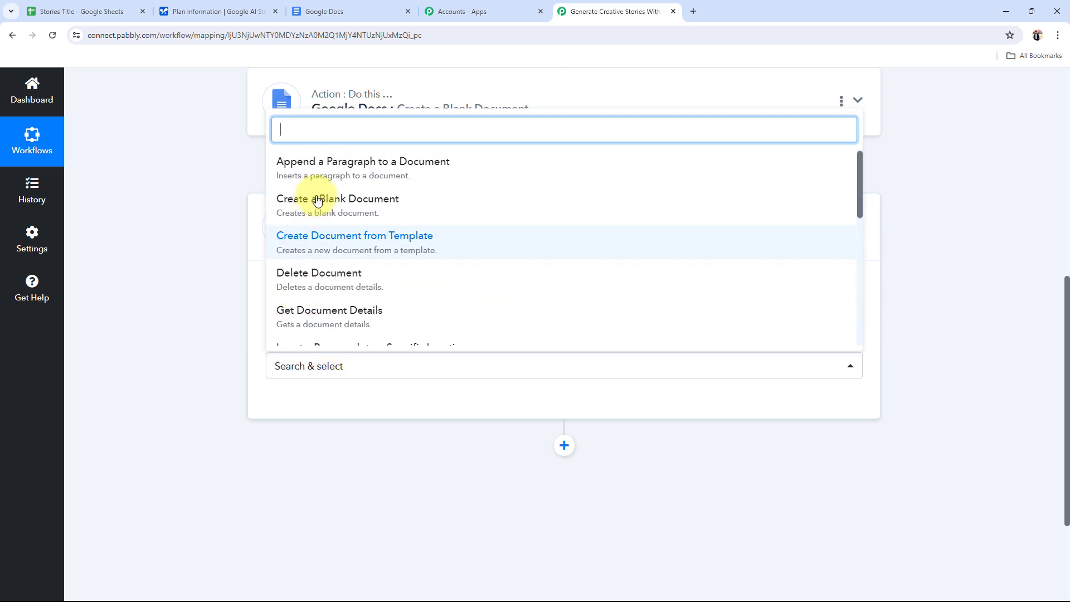
left_click(334, 166)
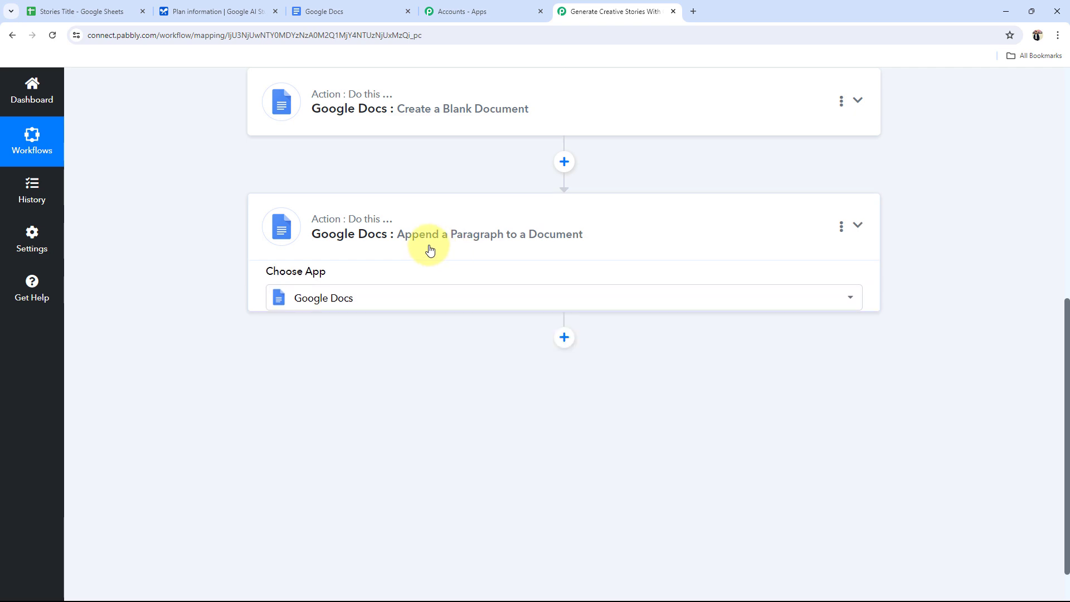
Step: Expand the Google Sheets trigger, review its webhook setup instructions and copy its webhook URL
scroll(430, 250, "up", 8)
scroll(223, 329, "down", 3)
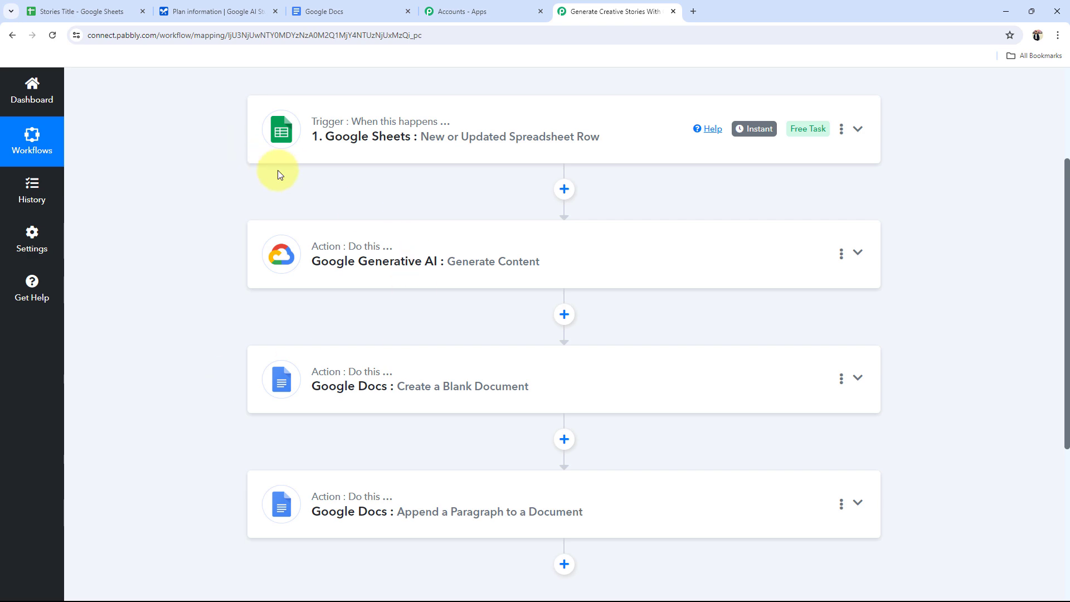
left_click(310, 160)
scroll(314, 165, "up", 3)
scroll(326, 195, "down", 5)
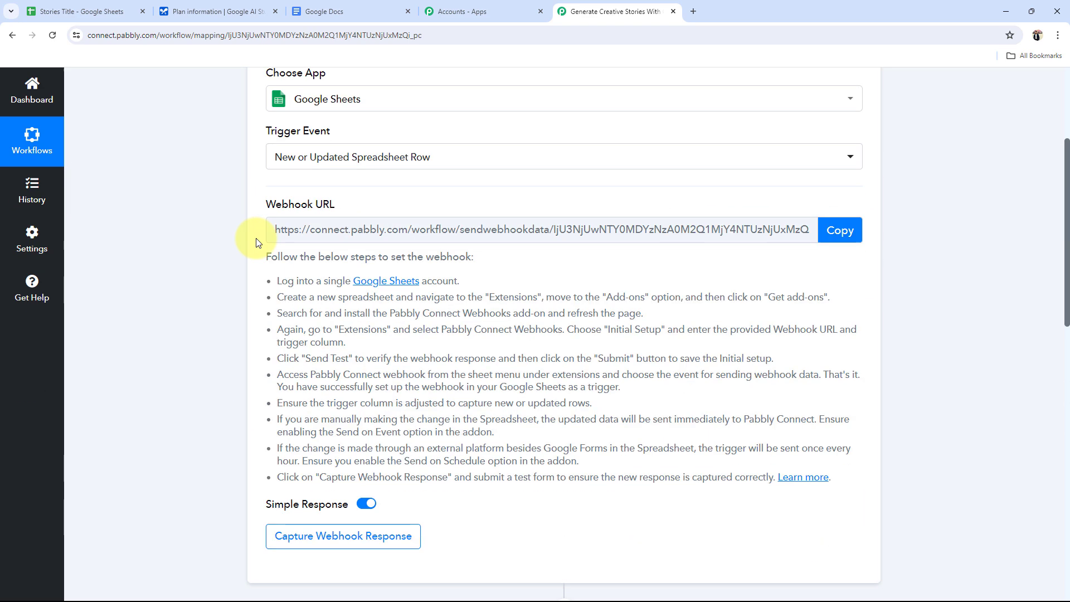
left_click_drag(247, 210, 319, 226)
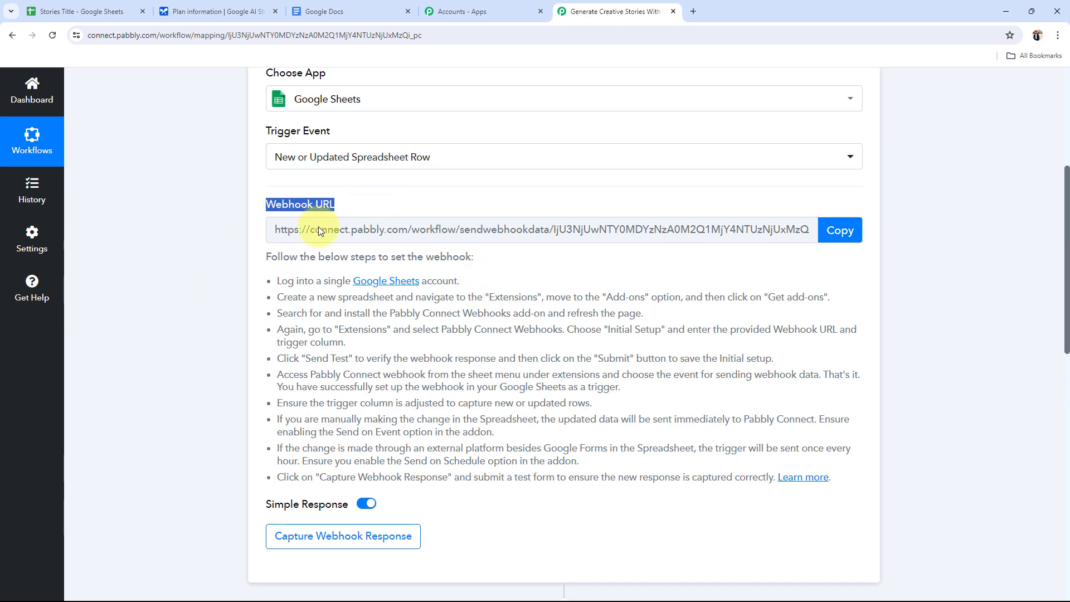
left_click(239, 249)
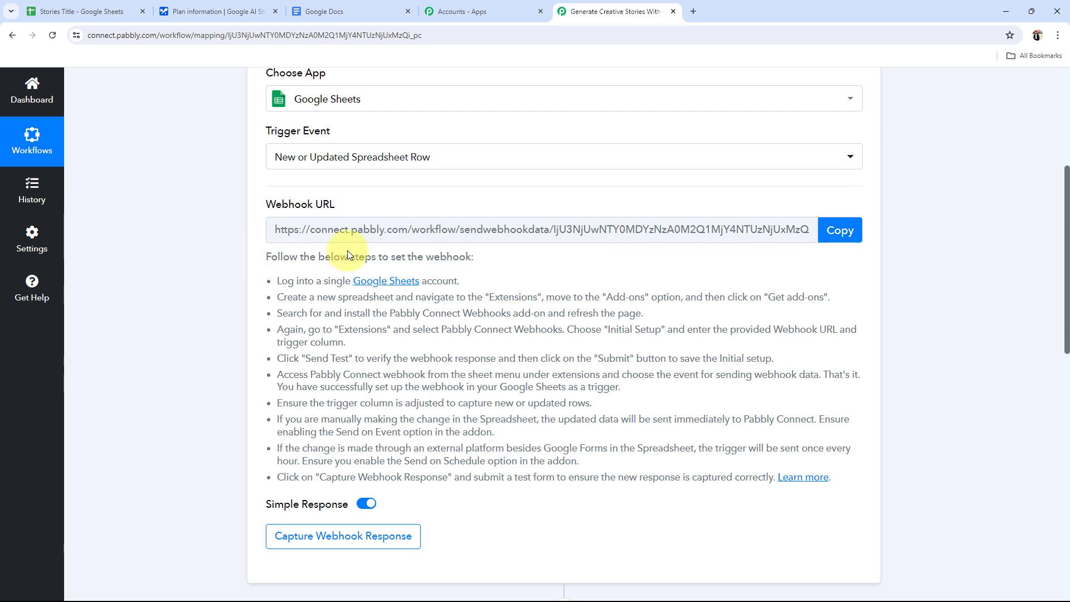
left_click_drag(274, 279, 804, 476)
left_click(753, 507)
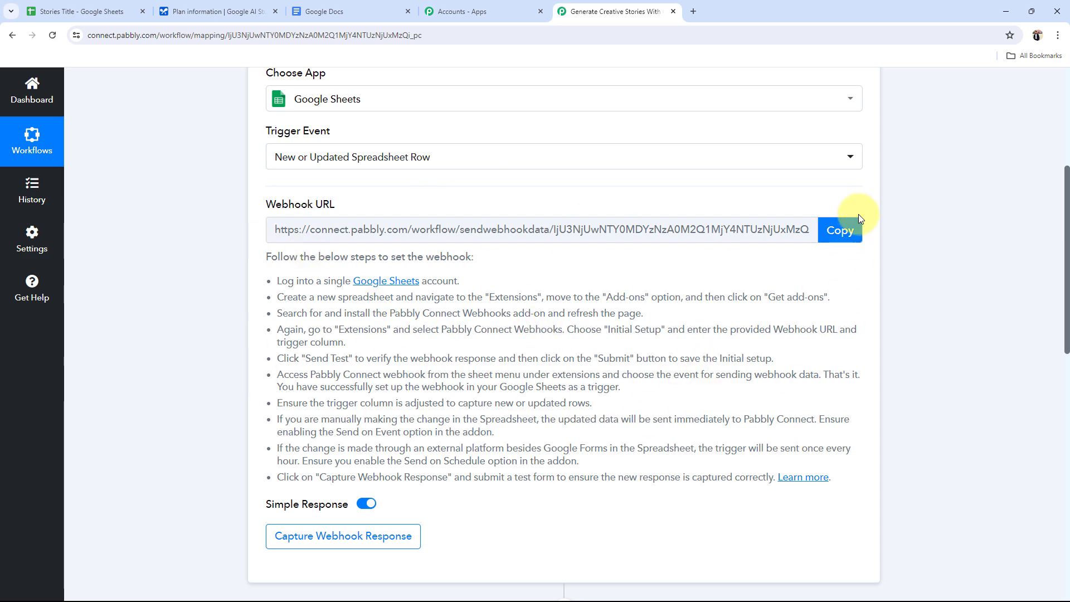
left_click(841, 229)
Step: Switch to the Stories Title spreadsheet and check the Pabbly Connect Webhooks add-on's installation status in the Google Workspace Marketplace
left_click(89, 11)
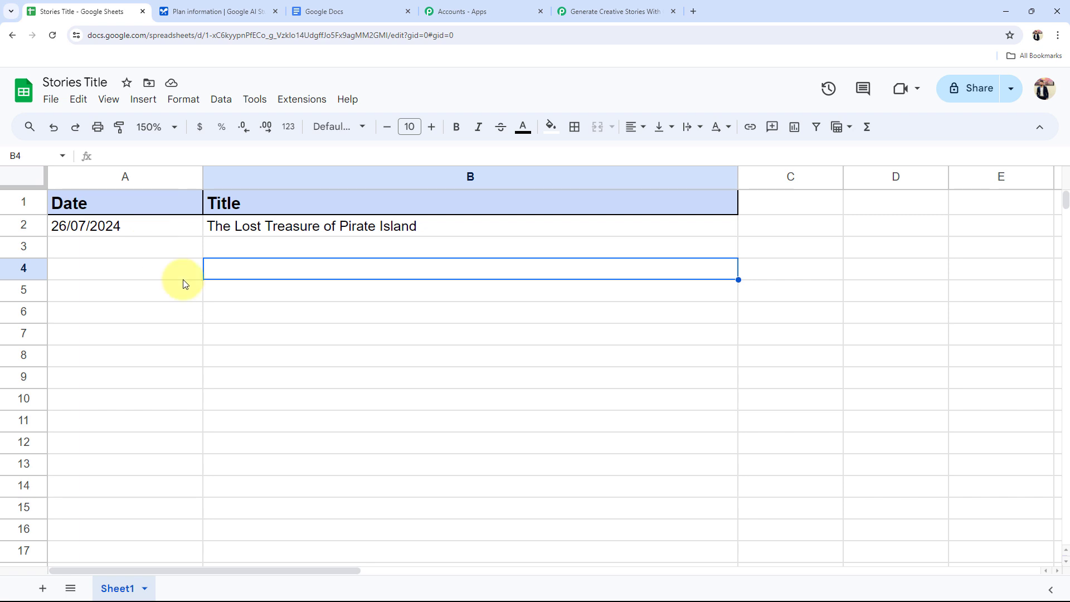
left_click(306, 100)
mouse_move(315, 129)
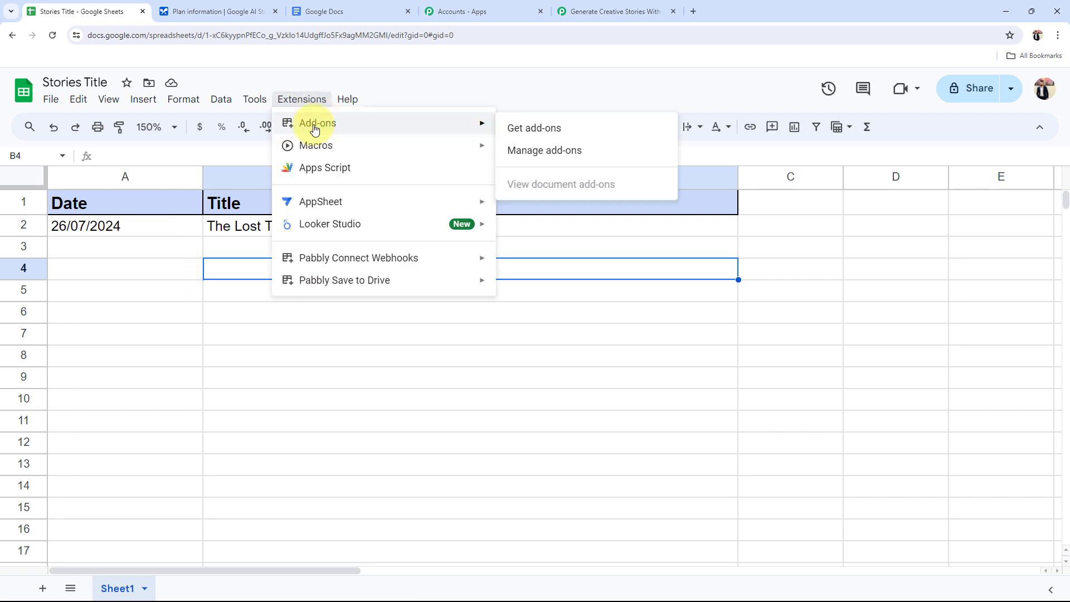
left_click(546, 136)
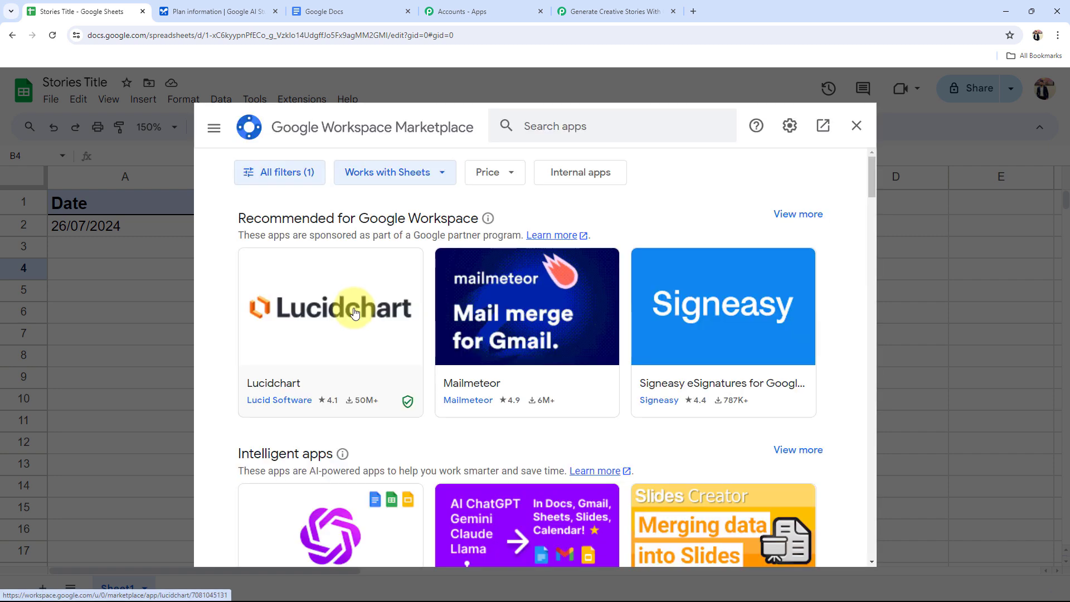
left_click(564, 128)
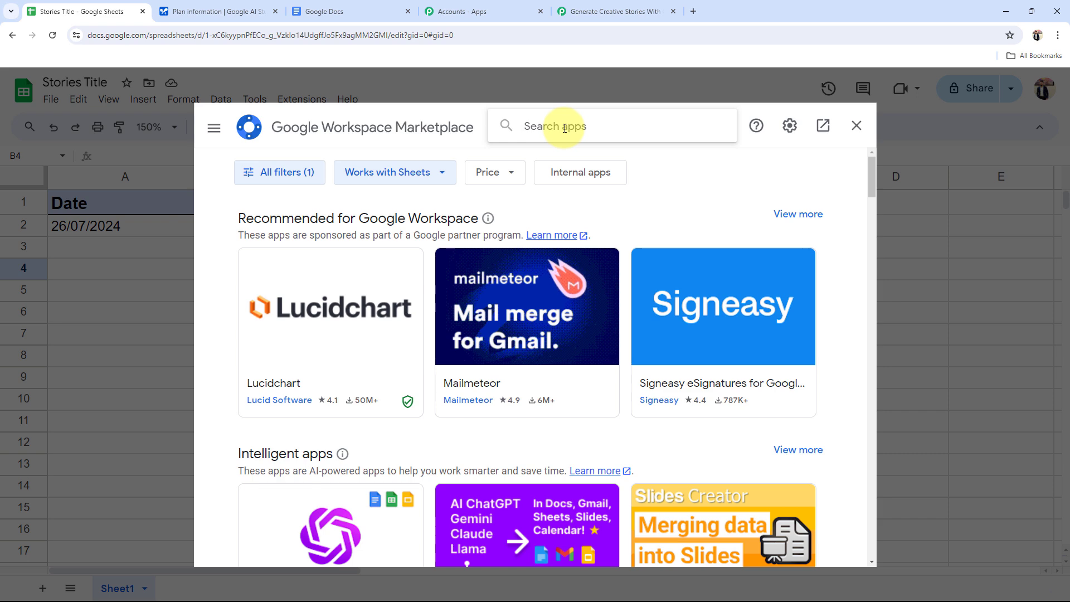
type("Pabbly")
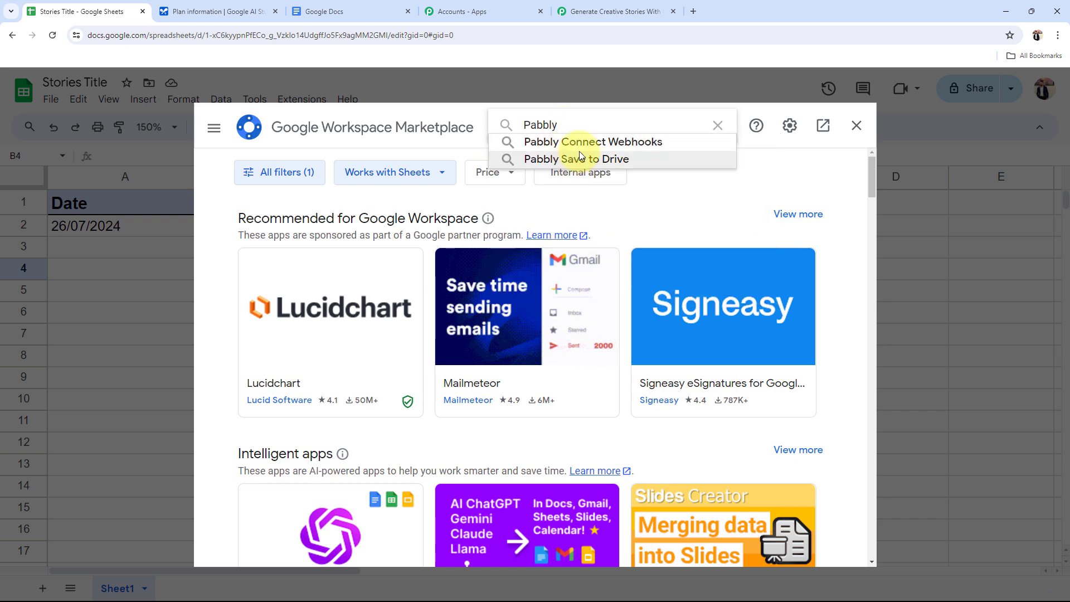
left_click(543, 142)
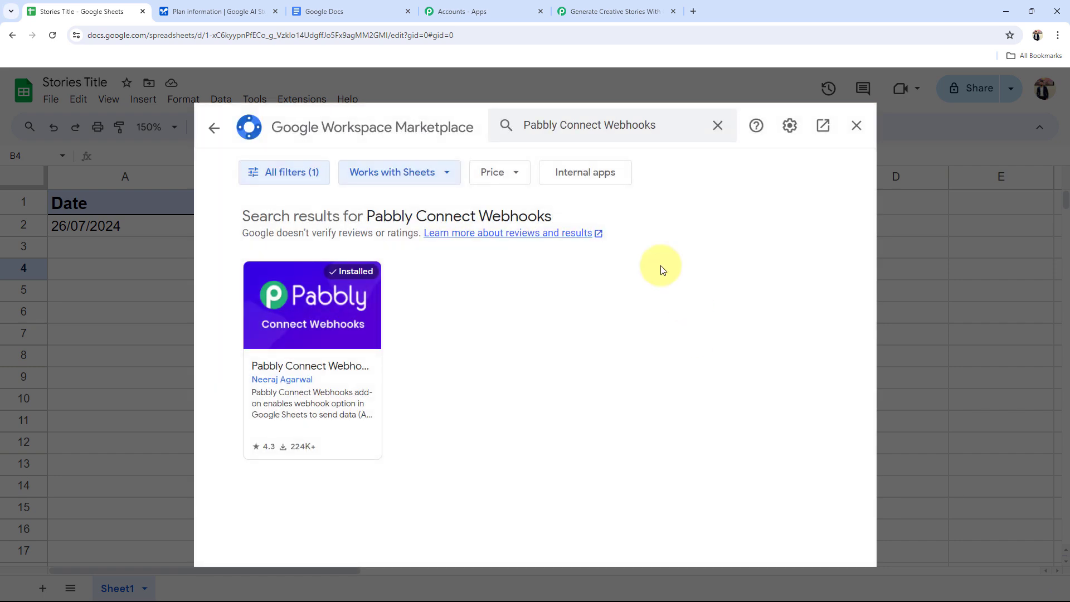
left_click(322, 354)
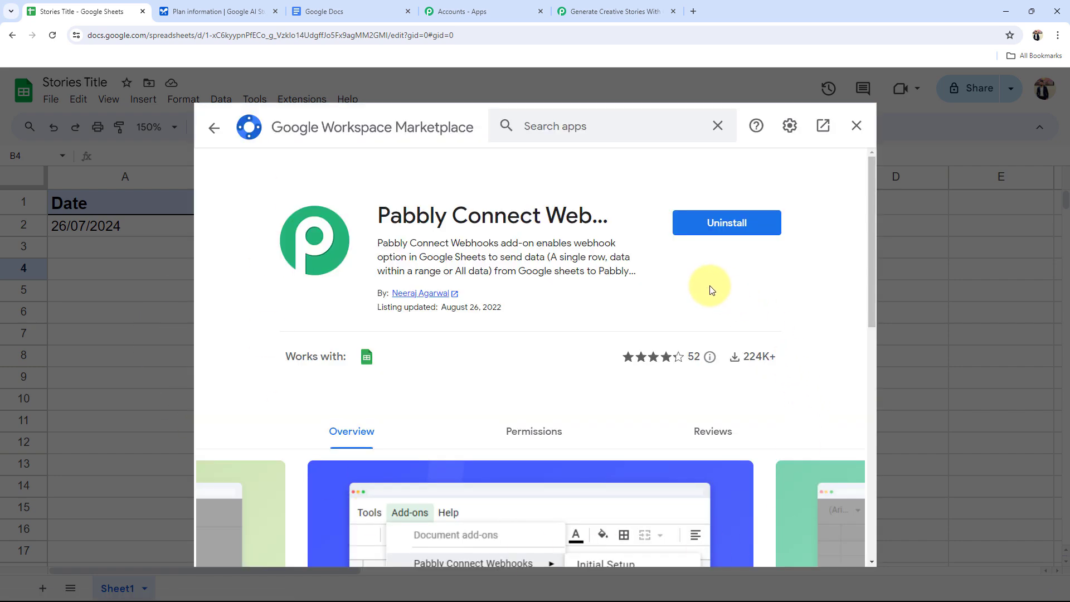
left_click(855, 126)
Step: Select the story title in cell B2 and open the Initial Setup dialog of the Pabbly Connect Webhooks add-on
left_click(443, 247)
left_click(442, 229)
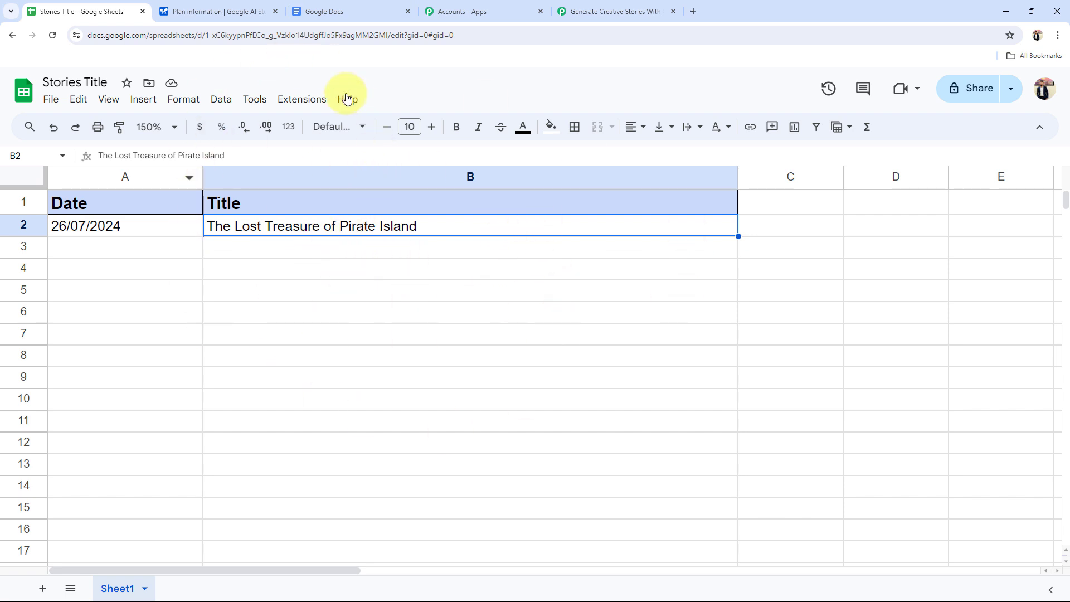
left_click(302, 100)
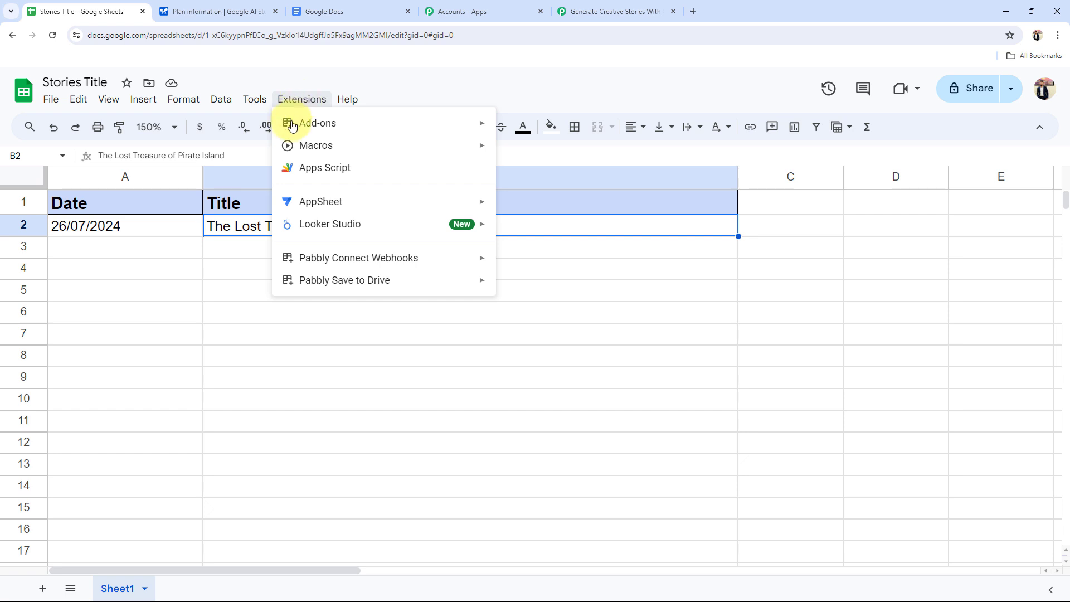
mouse_move(316, 256)
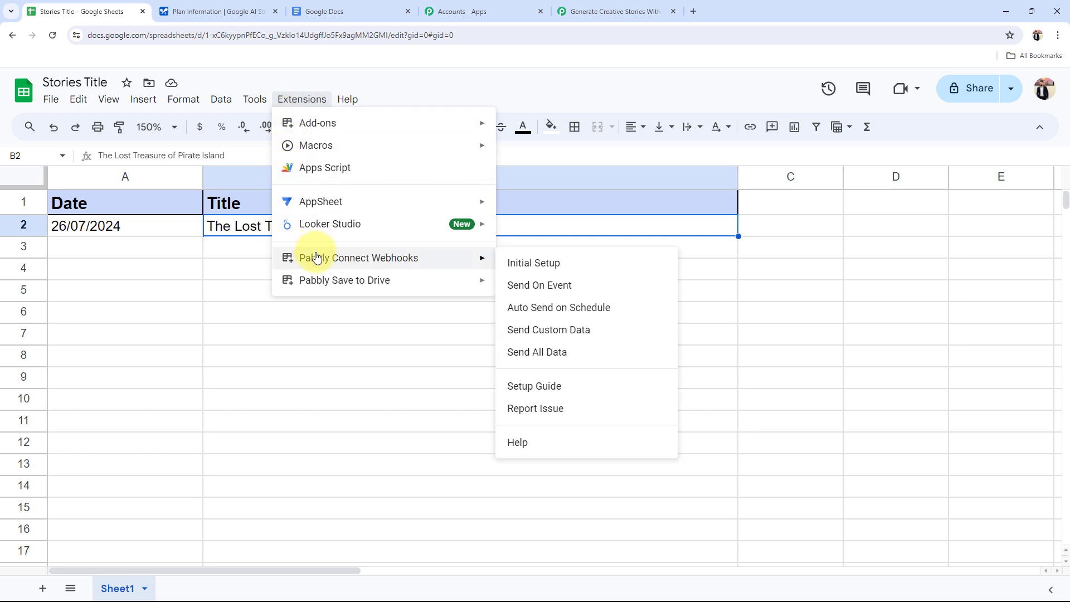
left_click(539, 264)
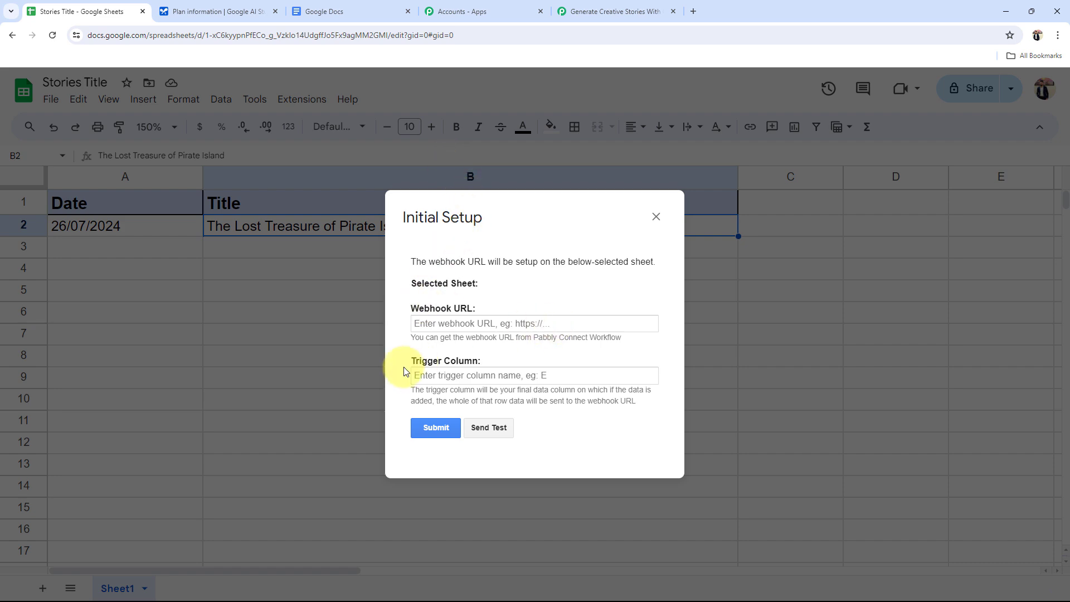
Step: Copy the Google Sheets trigger's webhook URL from Pabbly Connect into the add-on's Initial Setup dialog and set the trigger column to B
left_click(642, 6)
left_click(843, 233)
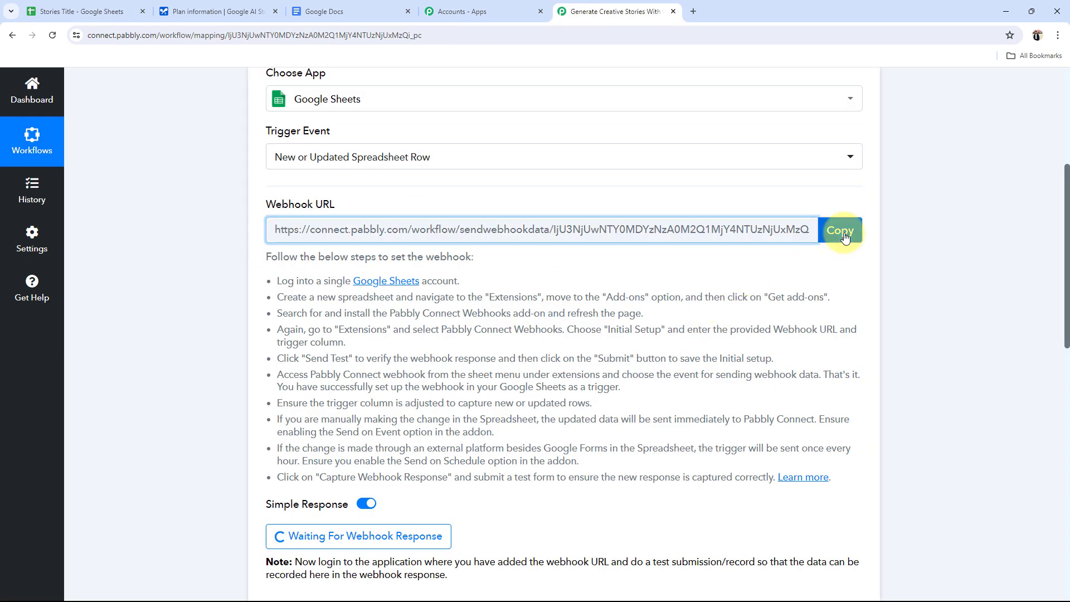
left_click(83, 11)
left_click(449, 323)
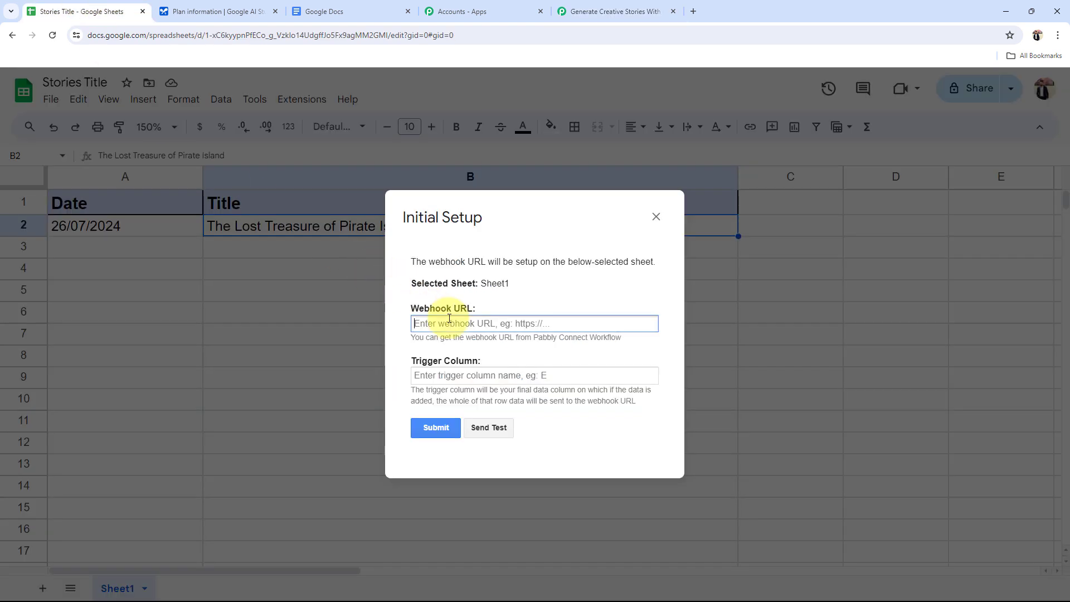
key("ctrl+v")
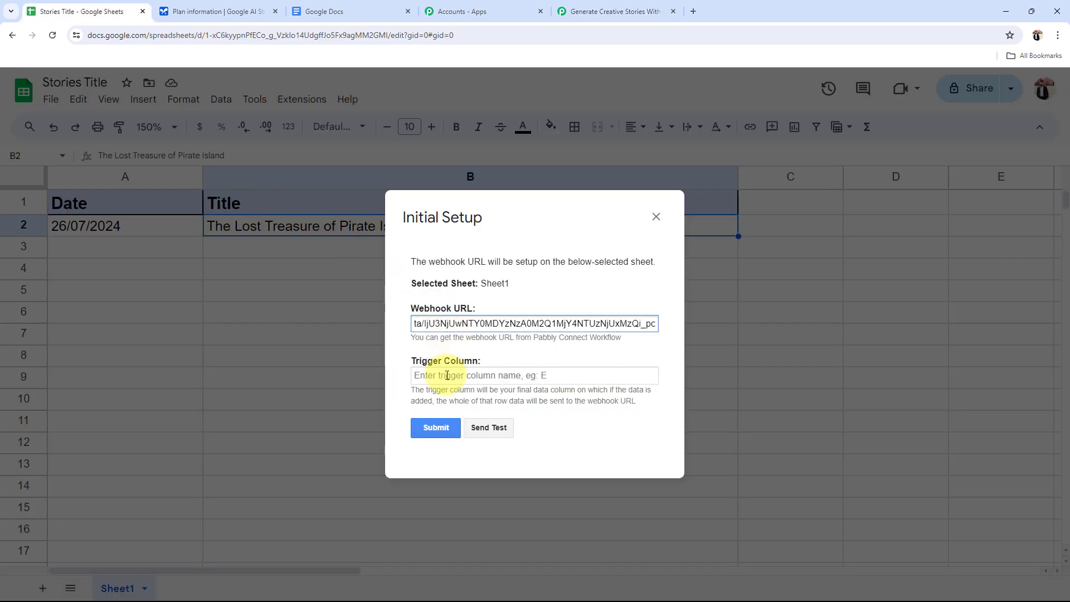
left_click(441, 375)
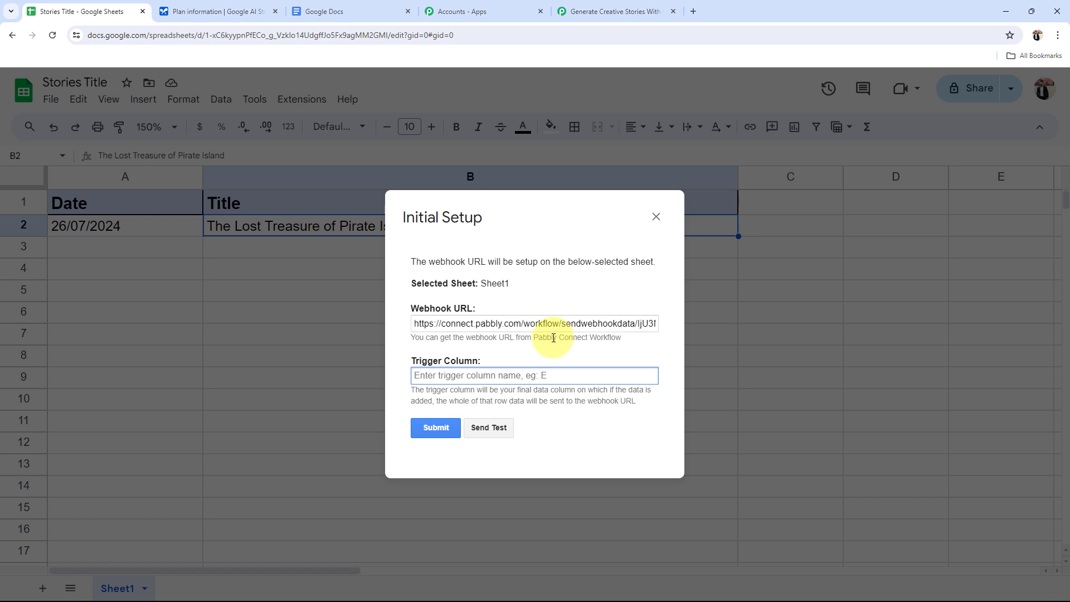
type("B")
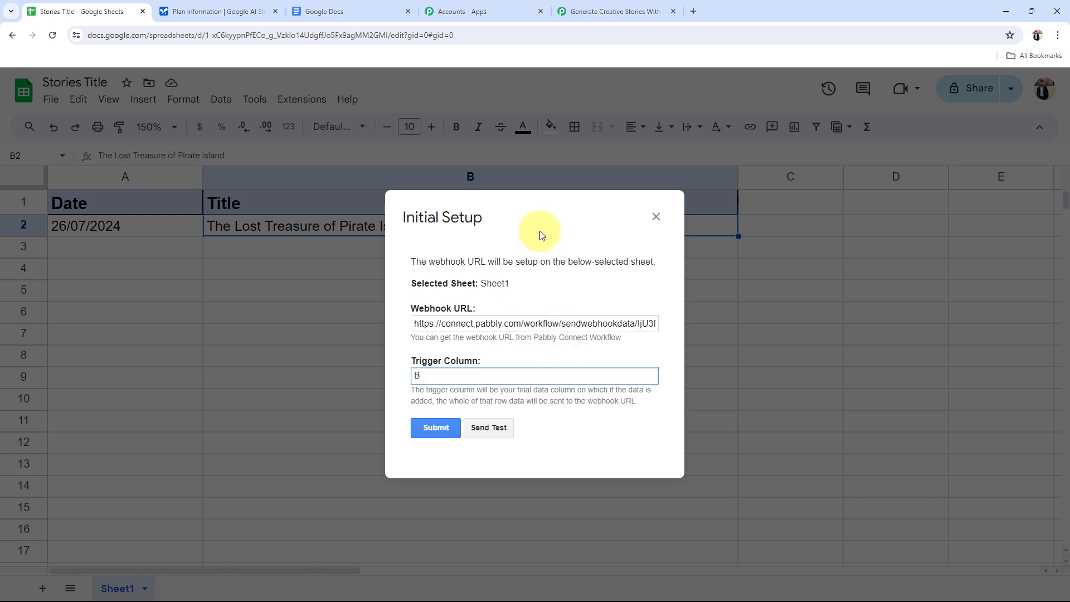
left_click_drag(537, 197, 560, 237)
left_click(523, 231)
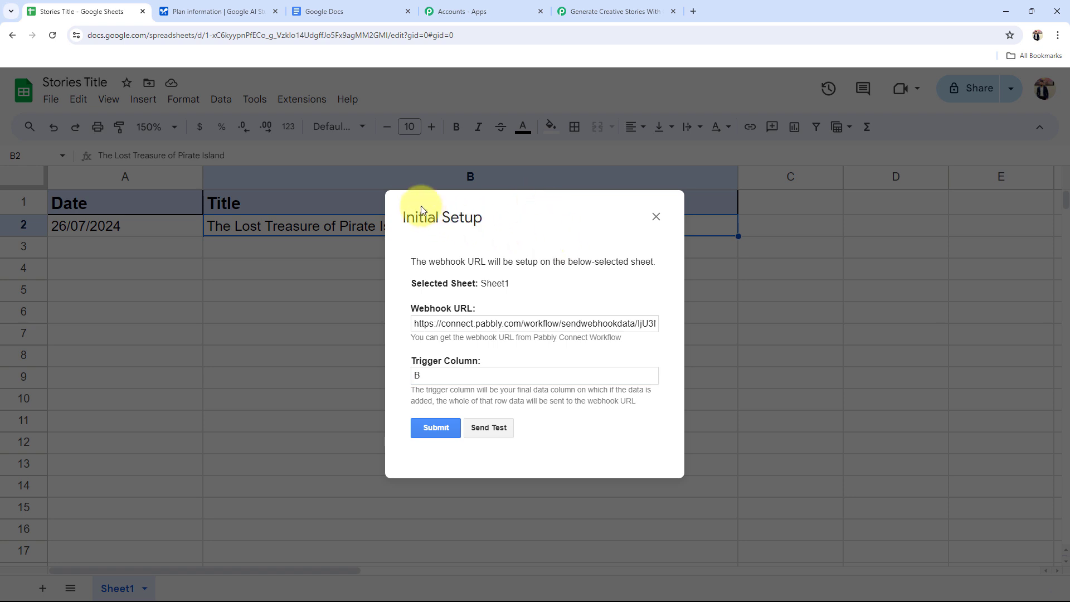
left_click_drag(513, 201, 552, 238)
left_click(544, 222)
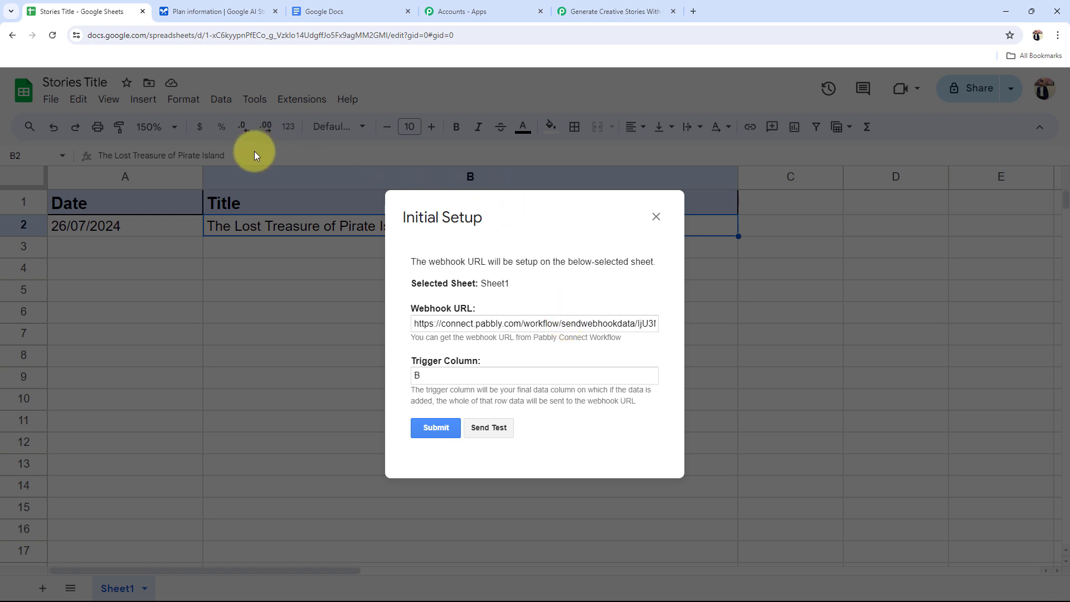
Step: Send the test data to the webhook, submit the initial setup for Sheet1 and close the dialog
left_click(500, 430)
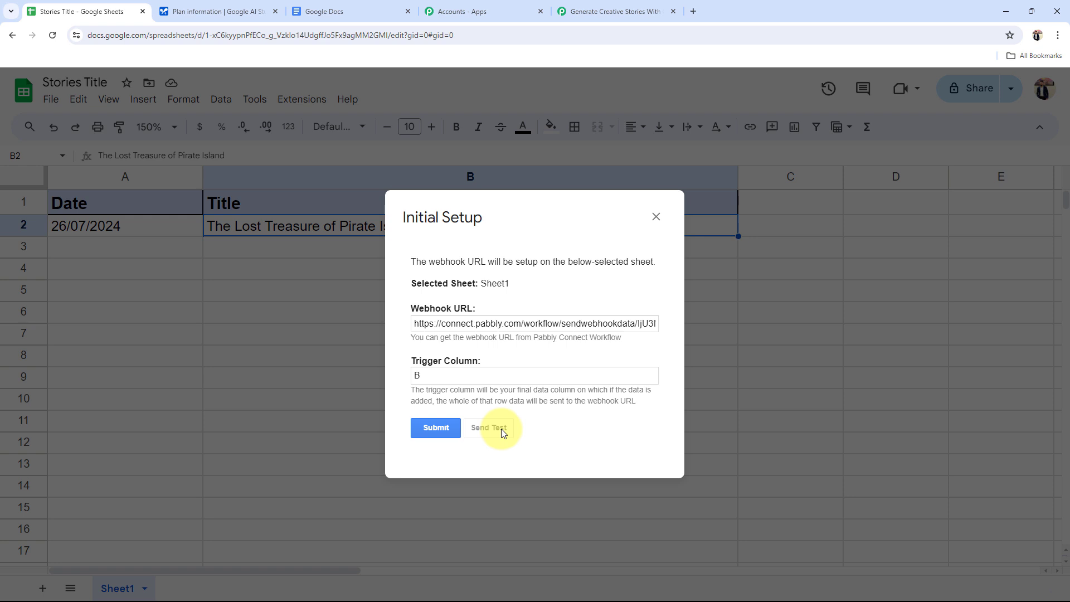
scroll(485, 351, "down", 2)
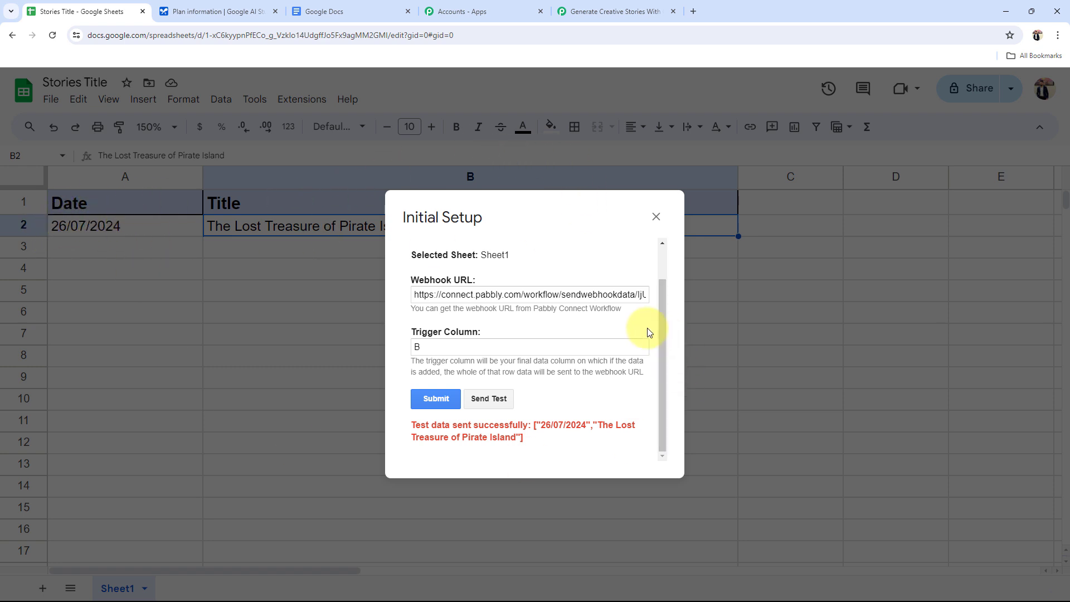
left_click(437, 399)
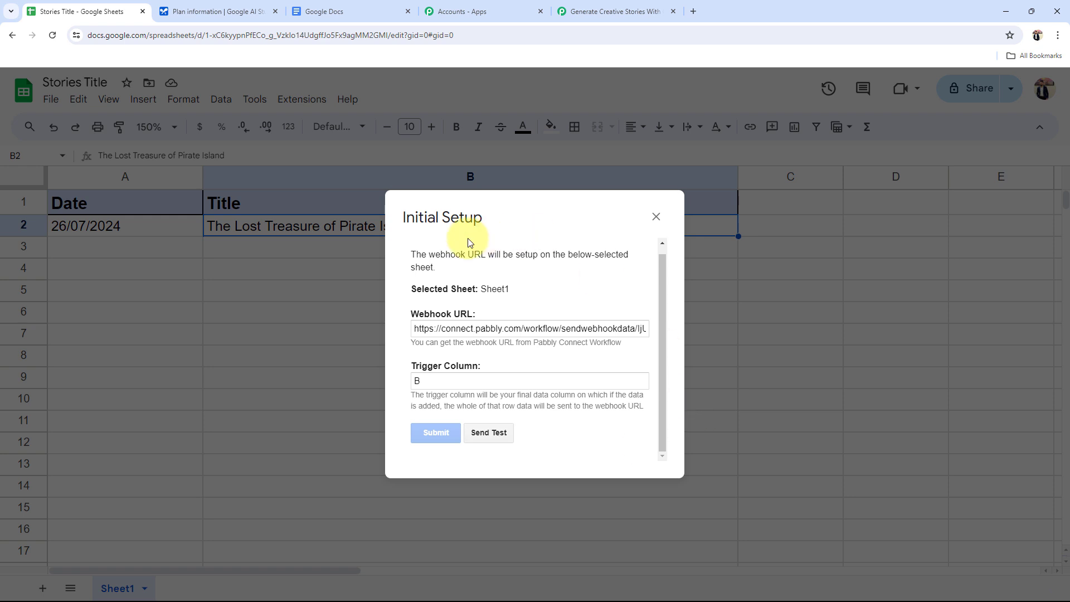
left_click_drag(422, 449, 571, 438)
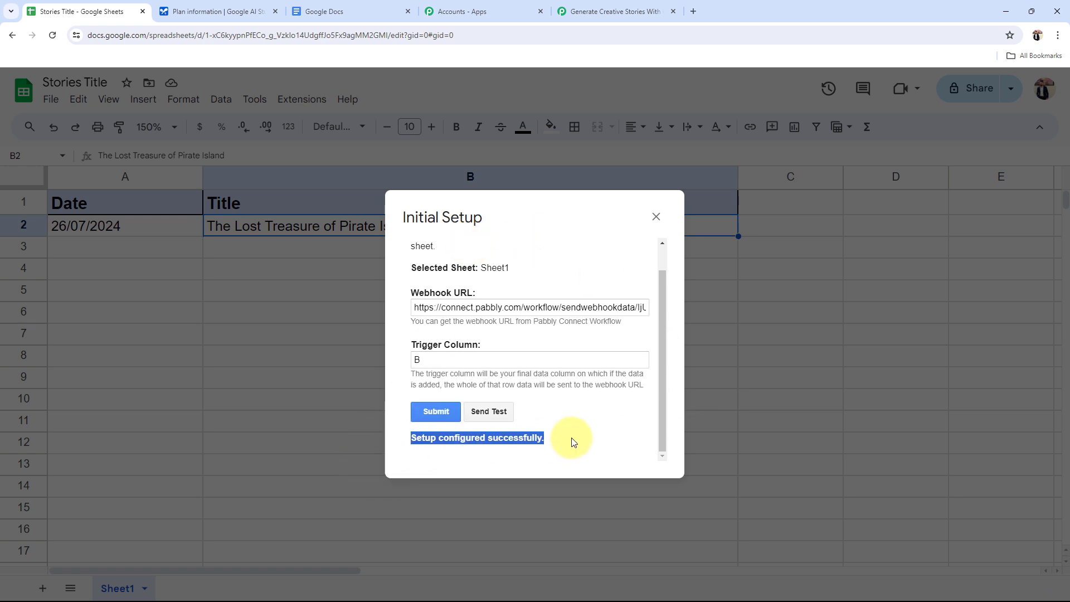
left_click(655, 217)
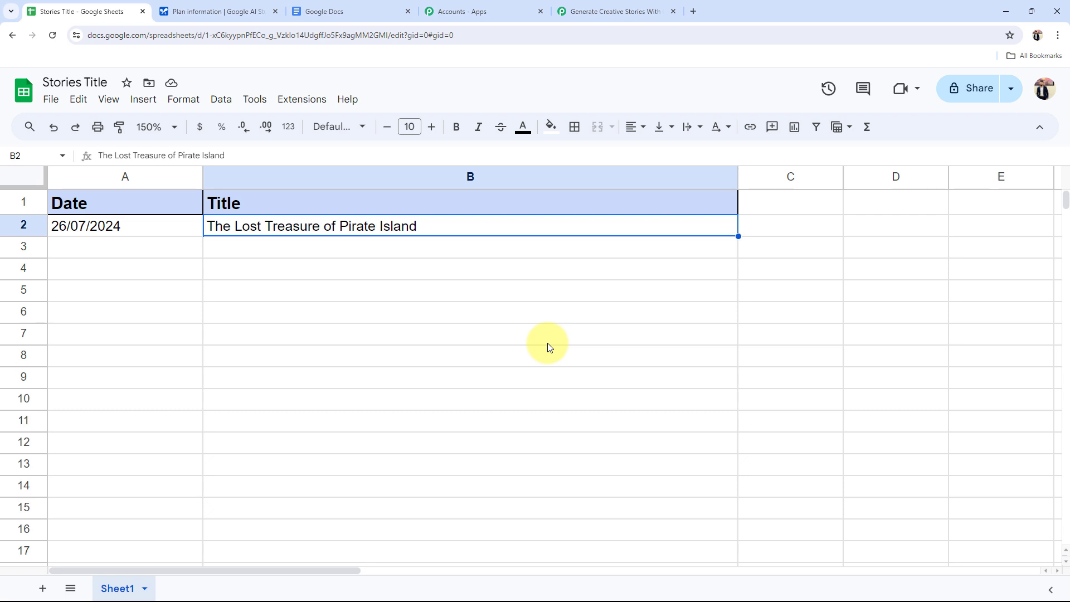
Step: Enable Send On Event for the Pabbly Connect Webhooks add-on and select the empty Title cell B3
left_click(295, 98)
mouse_move(312, 254)
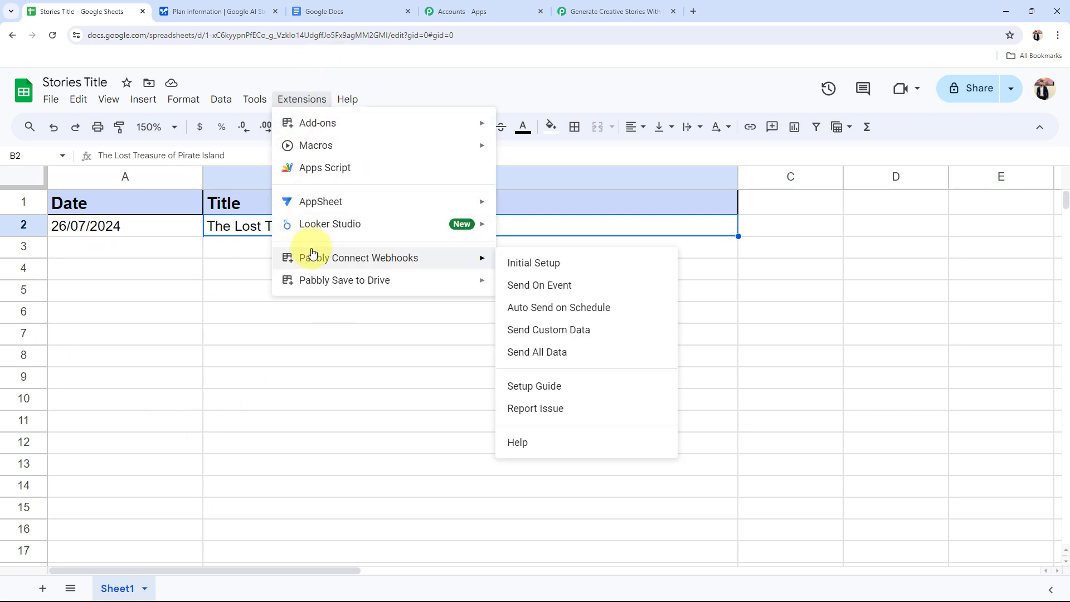
left_click(539, 285)
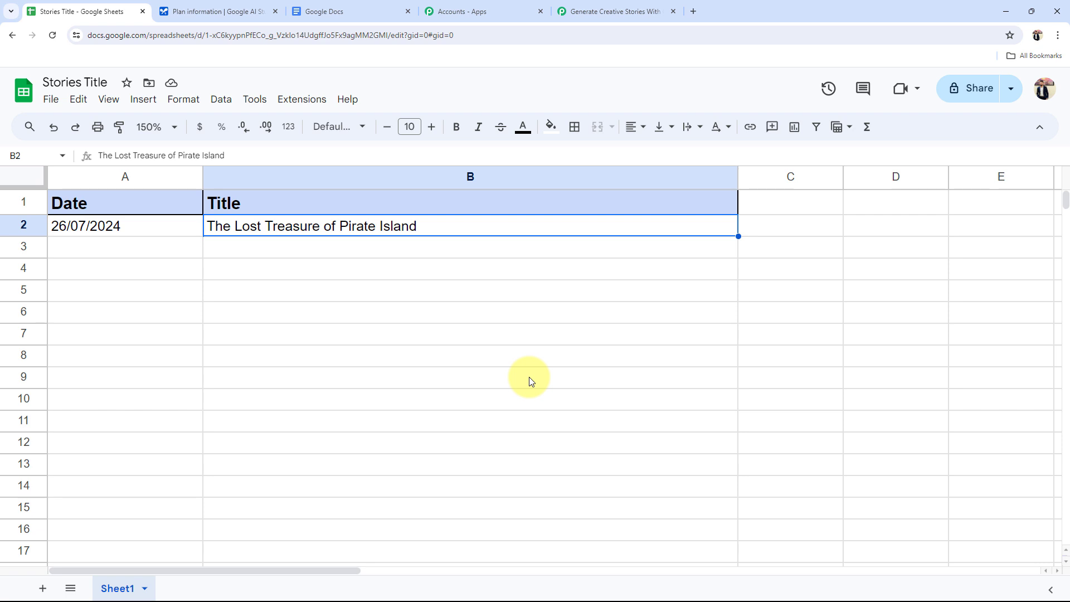
left_click(68, 243)
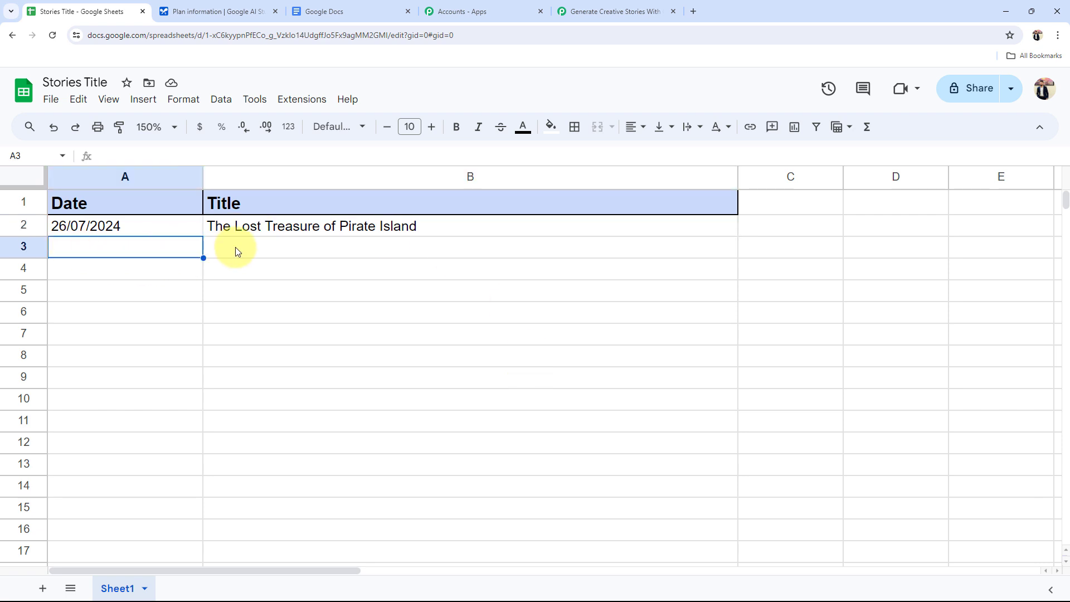
left_click(235, 248)
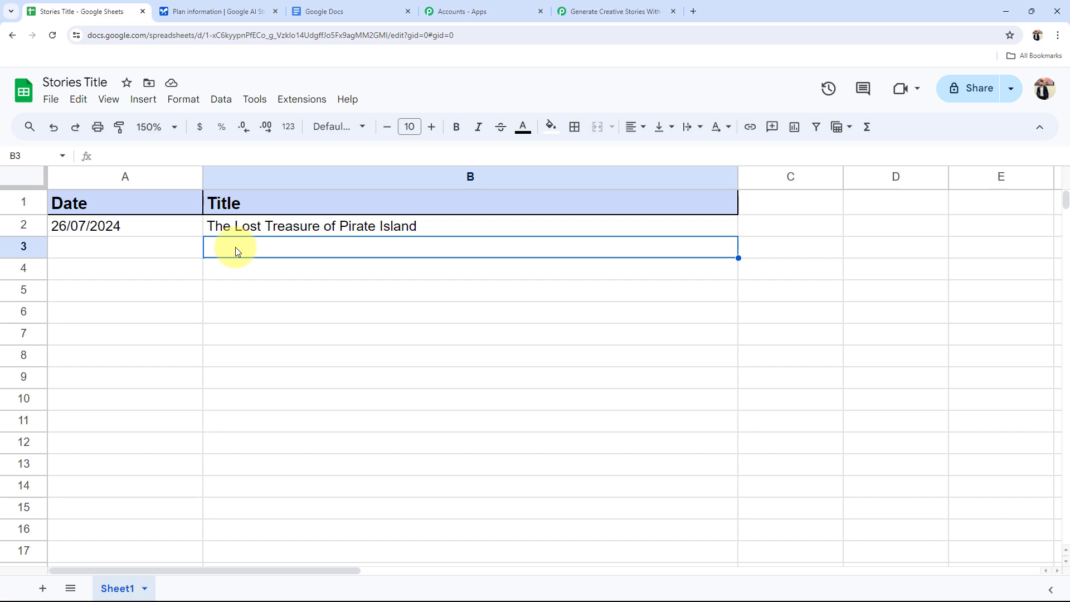
Step: Switch to the Pabbly Connect workflow and check the spreadsheet name and story title in the trigger's captured webhook response
left_click(601, 11)
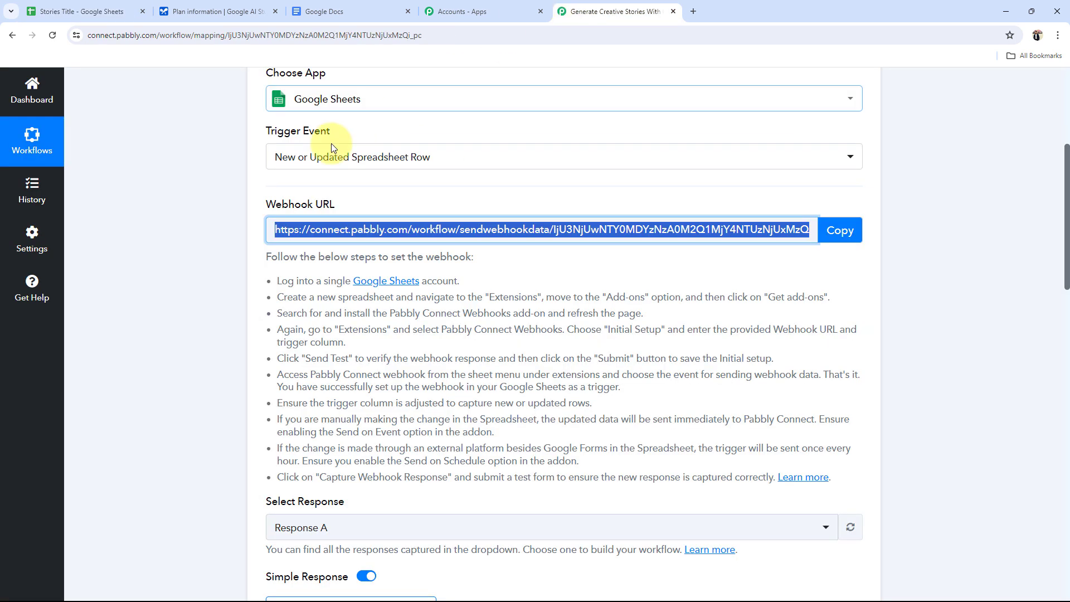
left_click(147, 344)
scroll(147, 346, "down", 8)
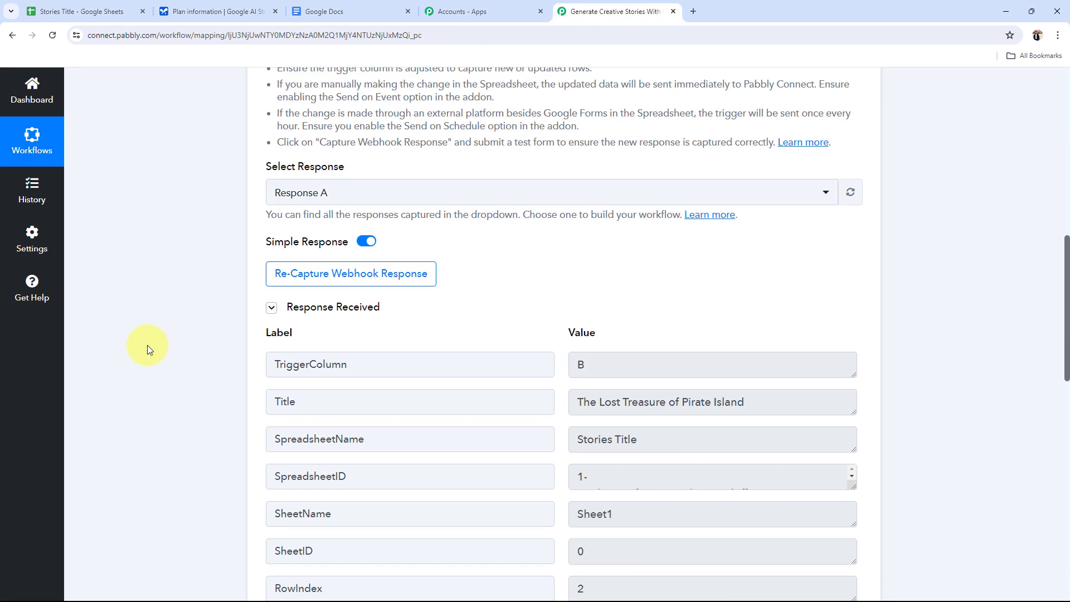
left_click(80, 11)
left_click(579, 11)
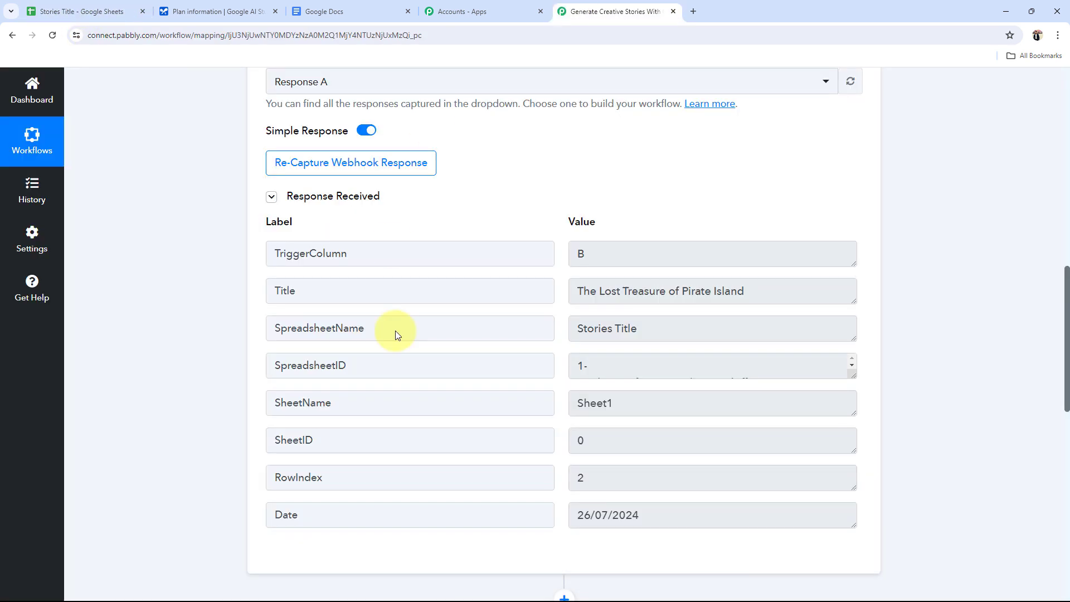
left_click_drag(707, 334, 506, 327)
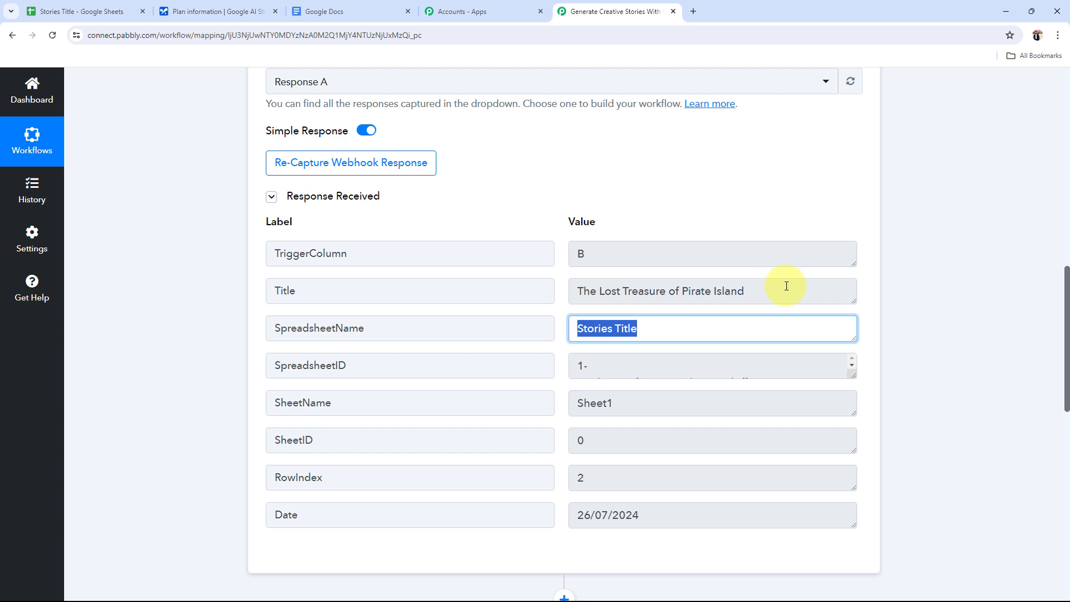
left_click_drag(780, 291, 575, 288)
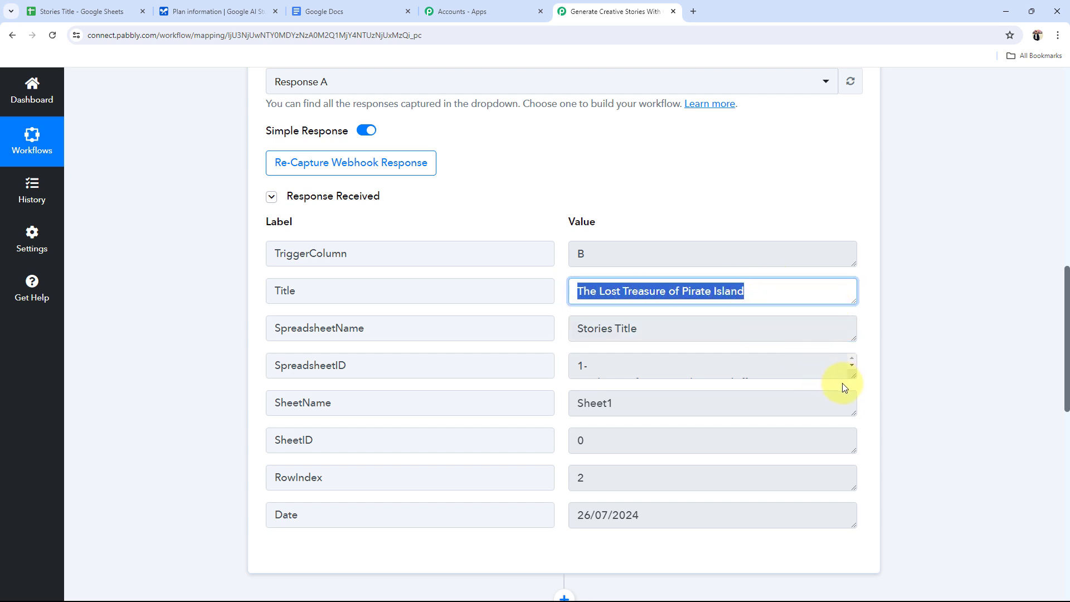
Step: Enlarge the SpreadsheetID value and check the sheet name, row index and date in the captured response
left_click_drag(851, 374, 849, 449)
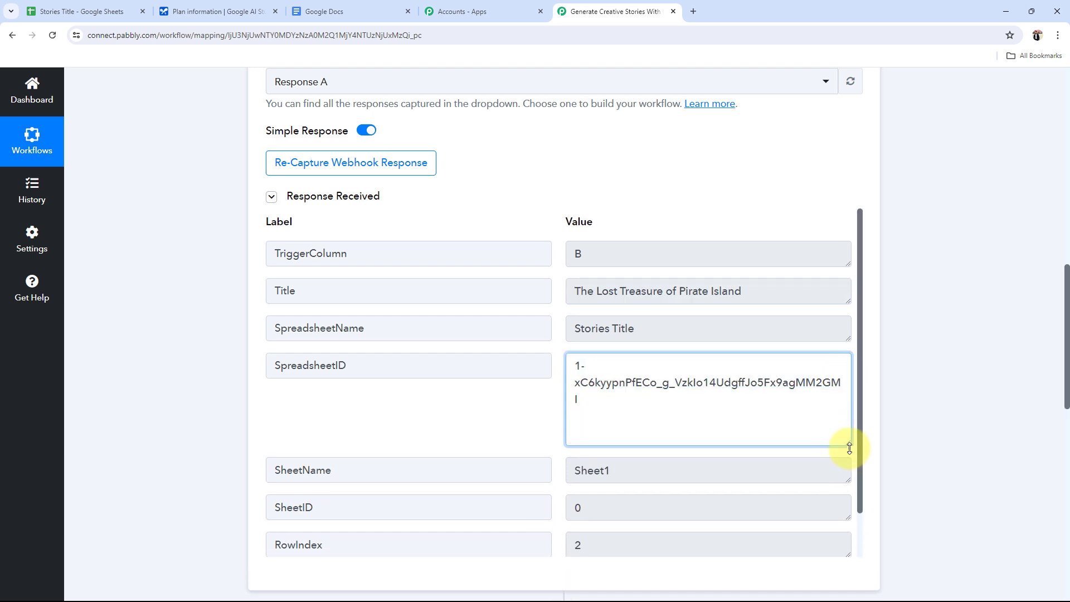
scroll(591, 424, "down", 2)
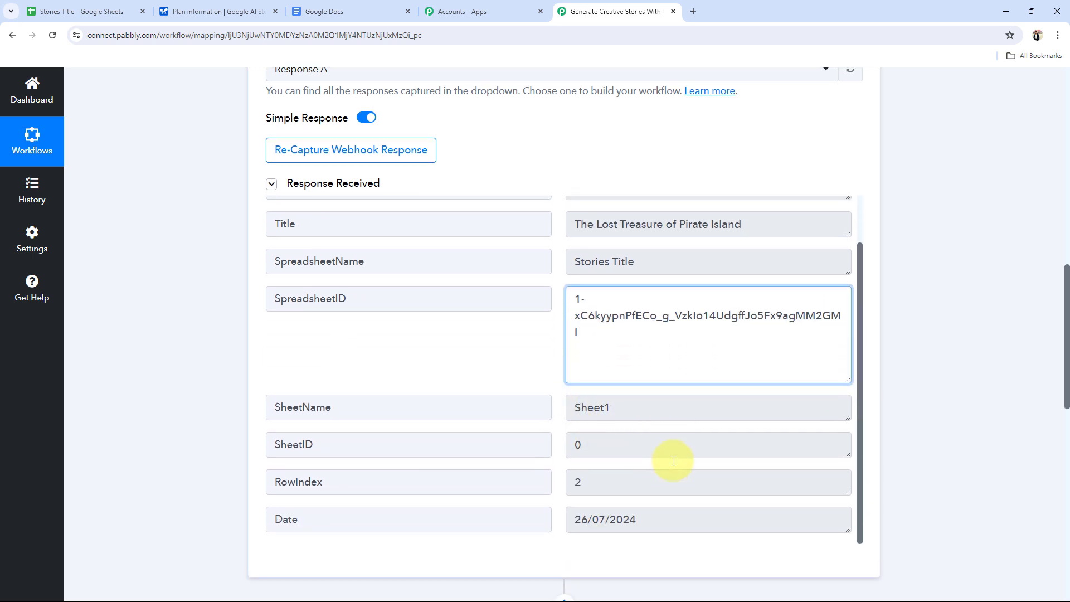
scroll(673, 460, "down", 3)
triple_click(669, 366)
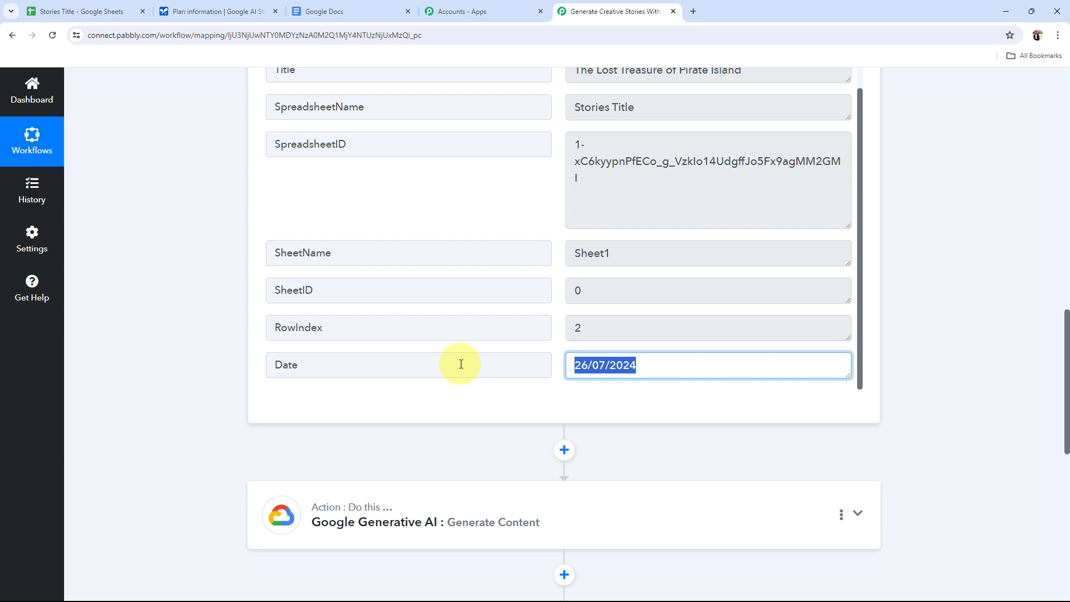
triple_click(618, 329)
triple_click(599, 253)
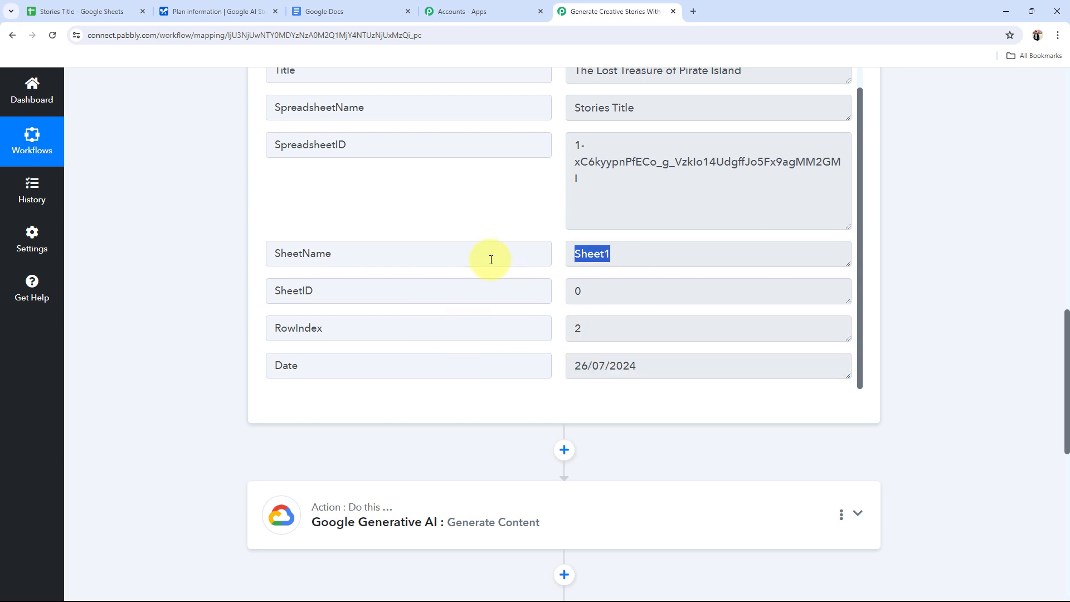
scroll(490, 258, "up", 1)
triple_click(745, 255)
left_click(173, 314)
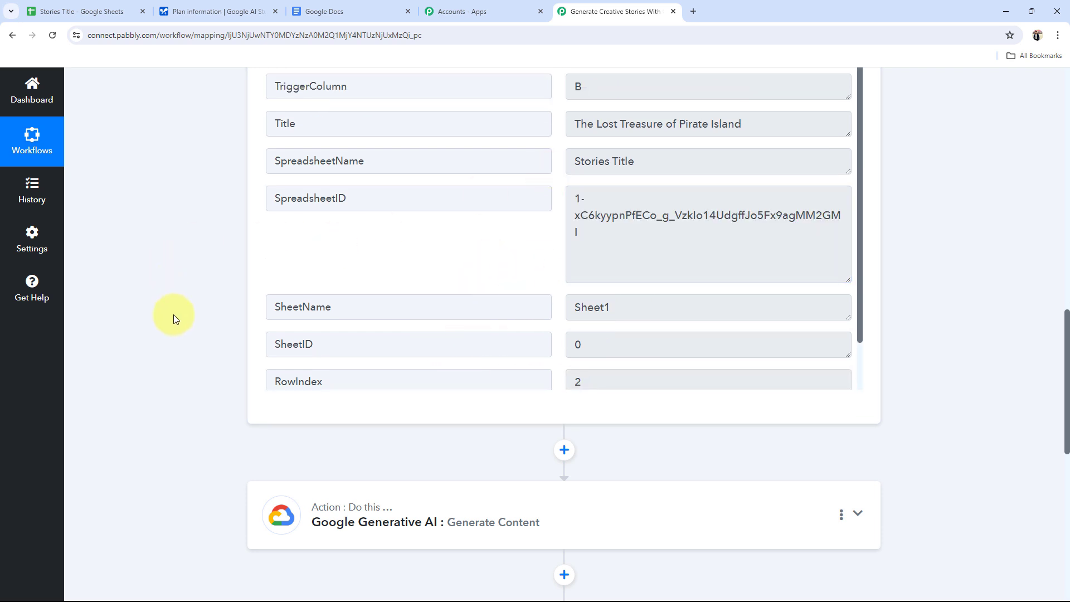
Step: Collapse the Google Sheets trigger so that the workflow's action steps can be viewed together
scroll(173, 314, "up", 15)
left_click(593, 195)
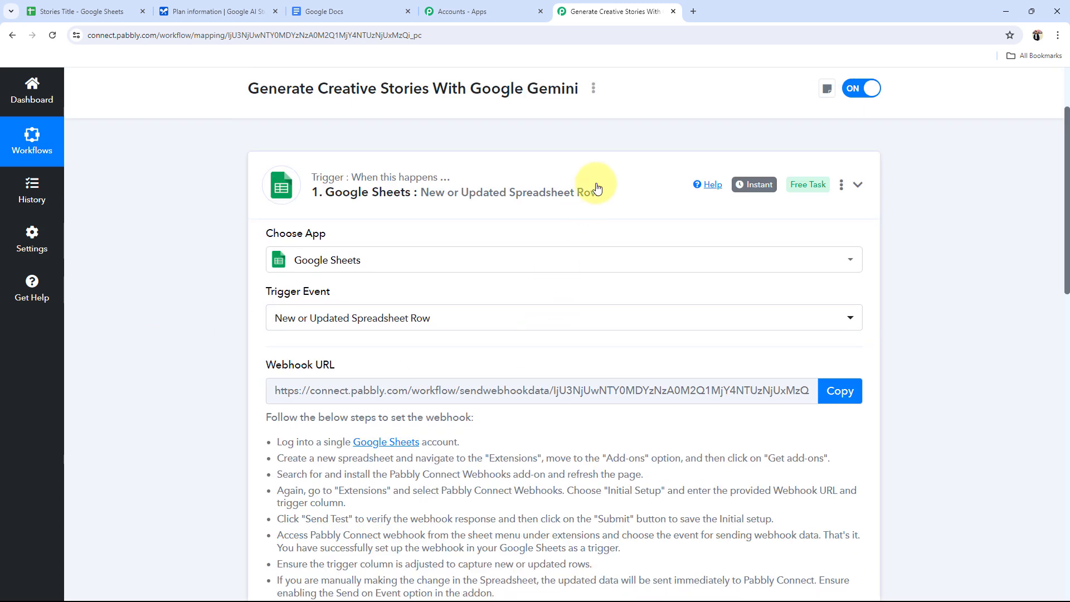
scroll(165, 326, "down", 1)
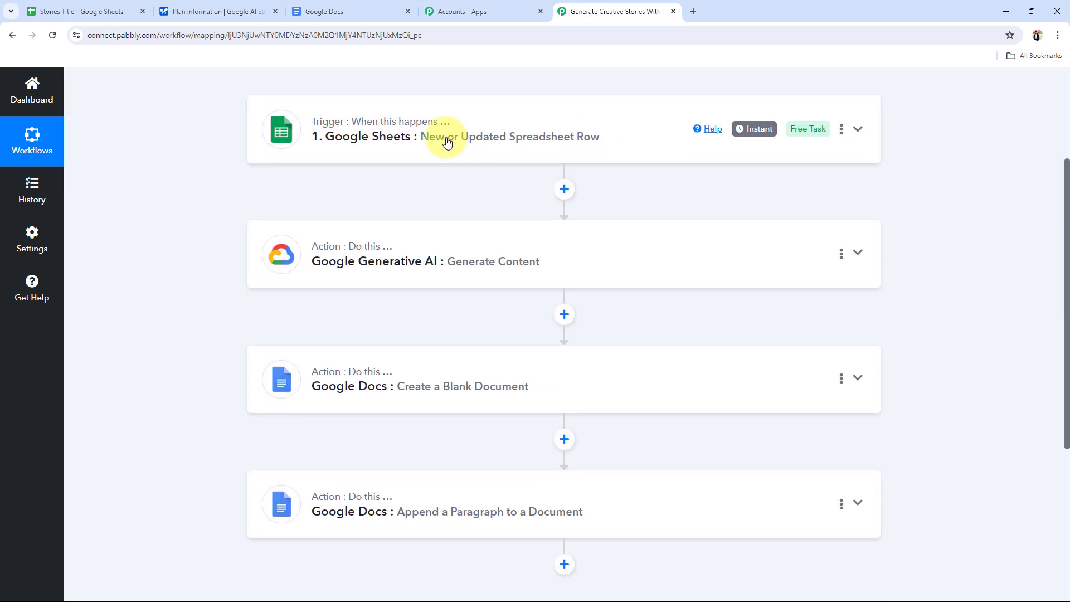
Step: Switch to the Stories Title spreadsheet, look at the date and title cells of row 3, and return to the Pabbly Connect workflow
left_click(66, 7)
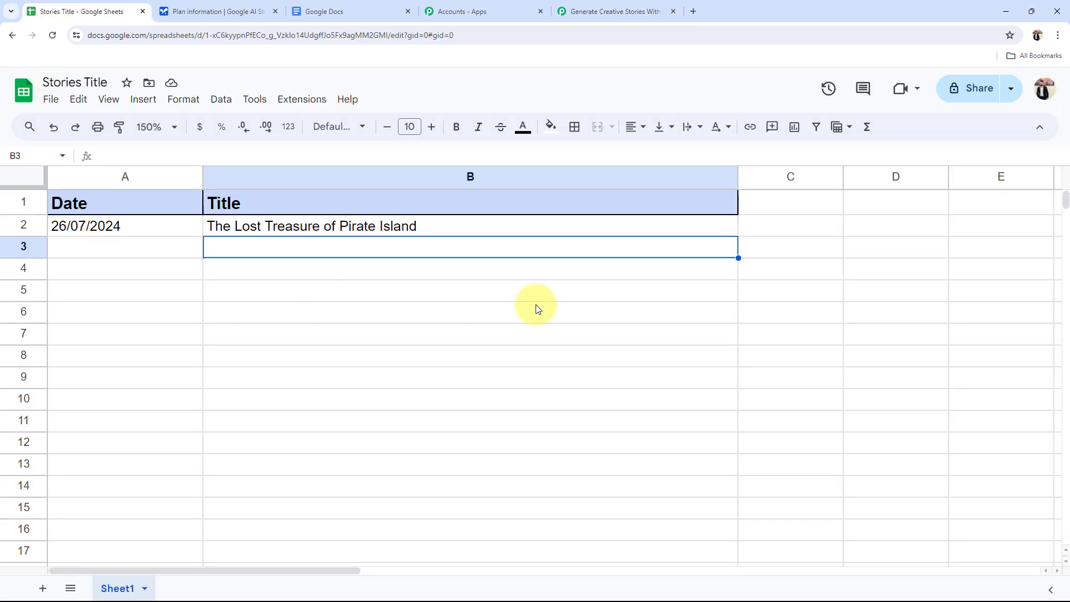
left_click(610, 11)
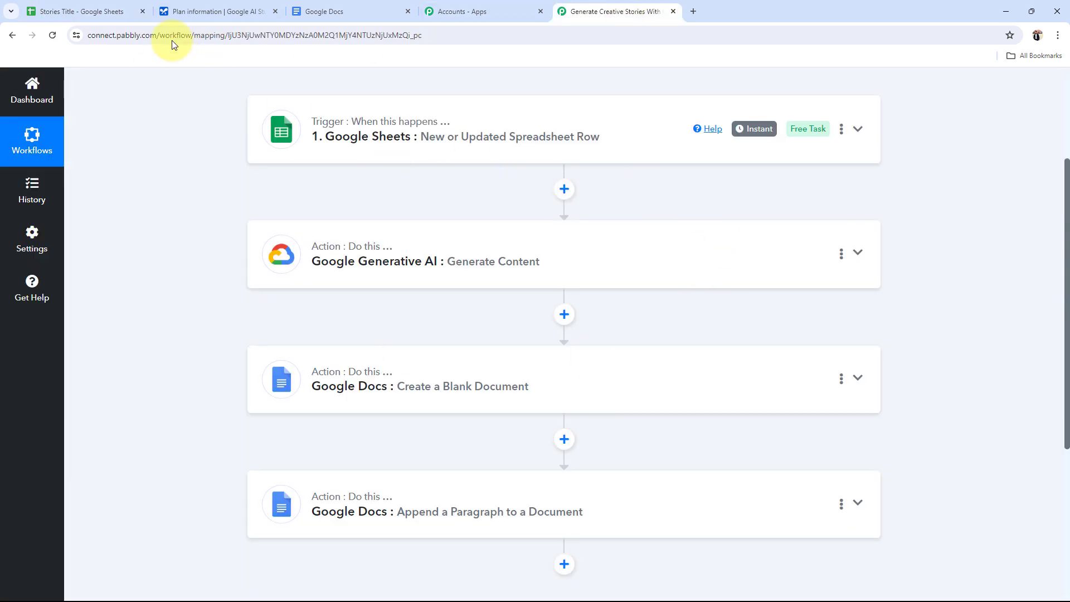
left_click(89, 8)
left_click(86, 256)
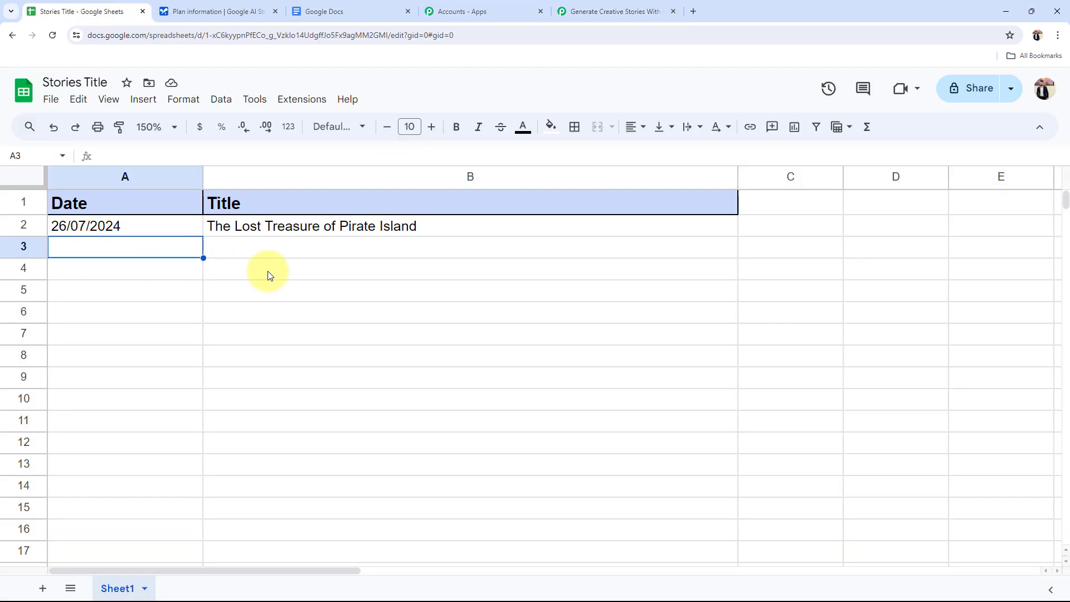
left_click(270, 253)
left_click(613, 11)
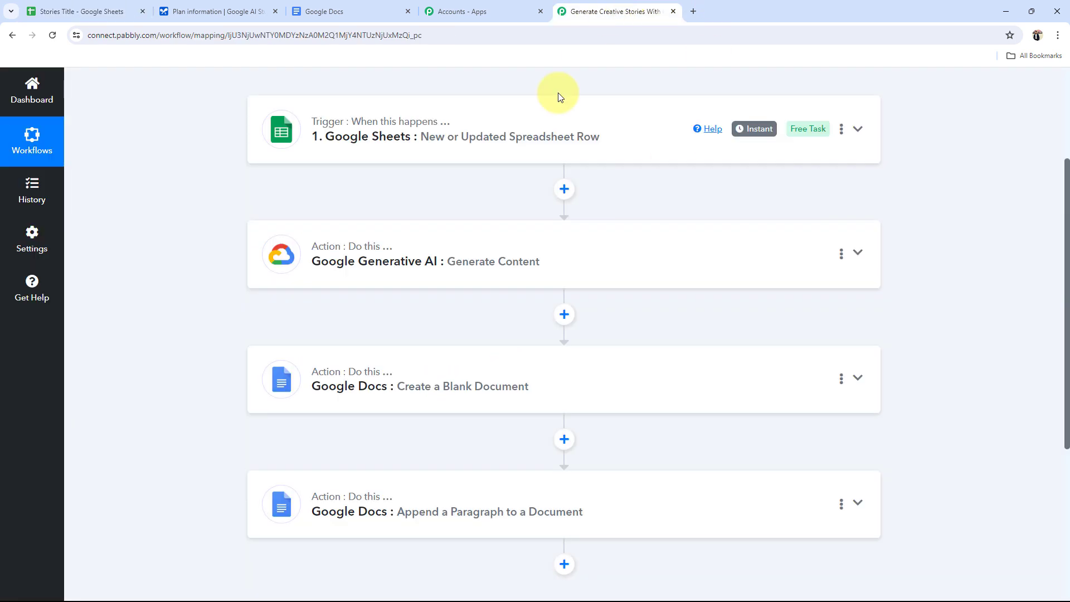
Step: Expand the Google Sheets trigger again and examine the Title value in its received response
left_click(559, 96)
scroll(382, 323, "down", 10)
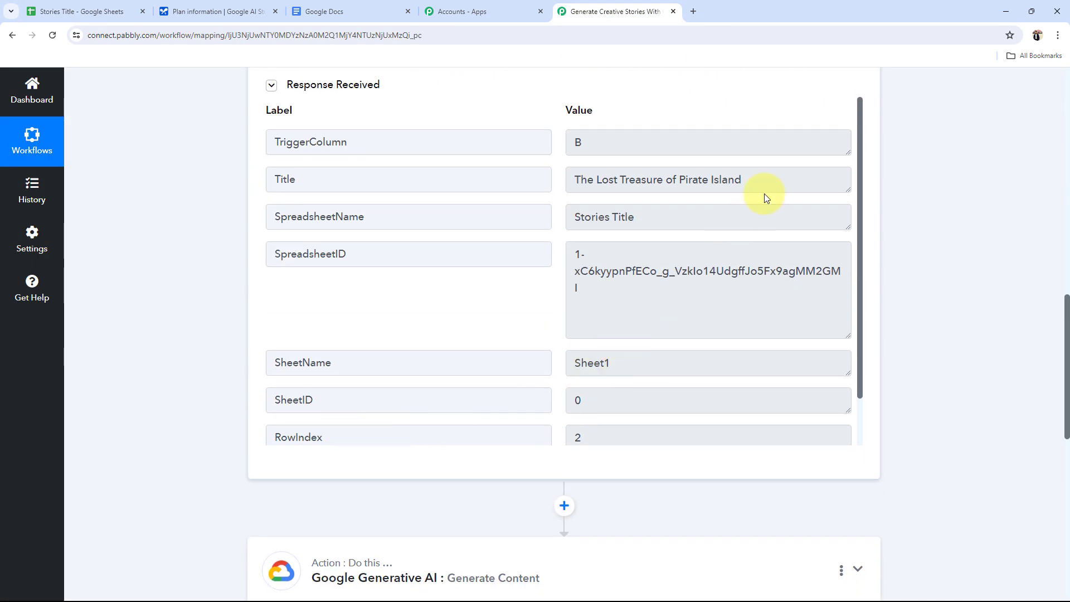
left_click_drag(764, 179, 479, 170)
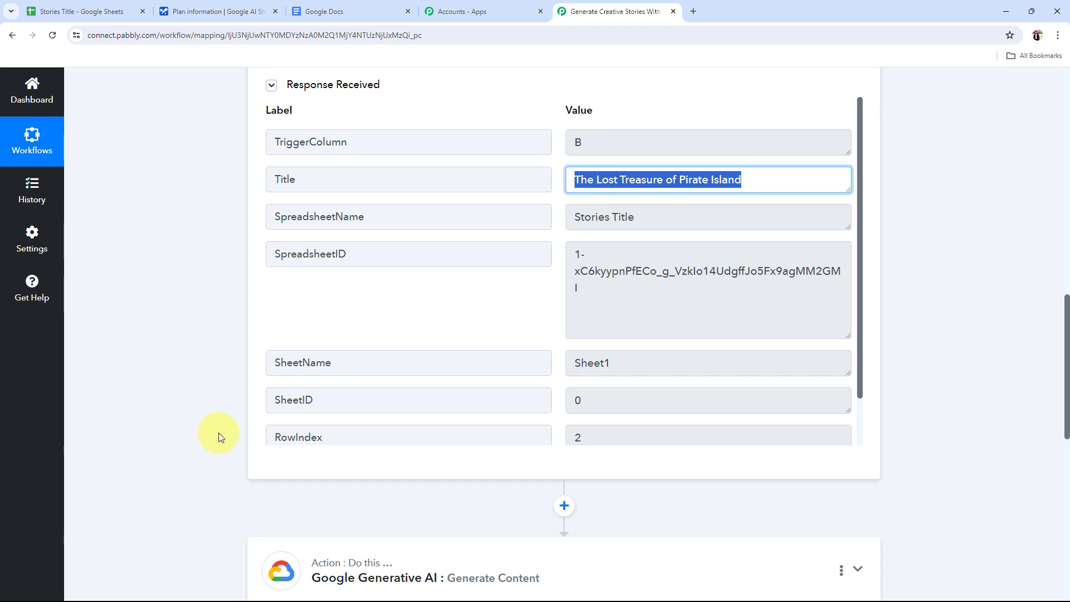
Step: Collapse the trigger and expand the Google Generative AI Generate Content action to show its connection settings
scroll(361, 306, "down", 5)
left_click(360, 306)
scroll(360, 306, "up", 3)
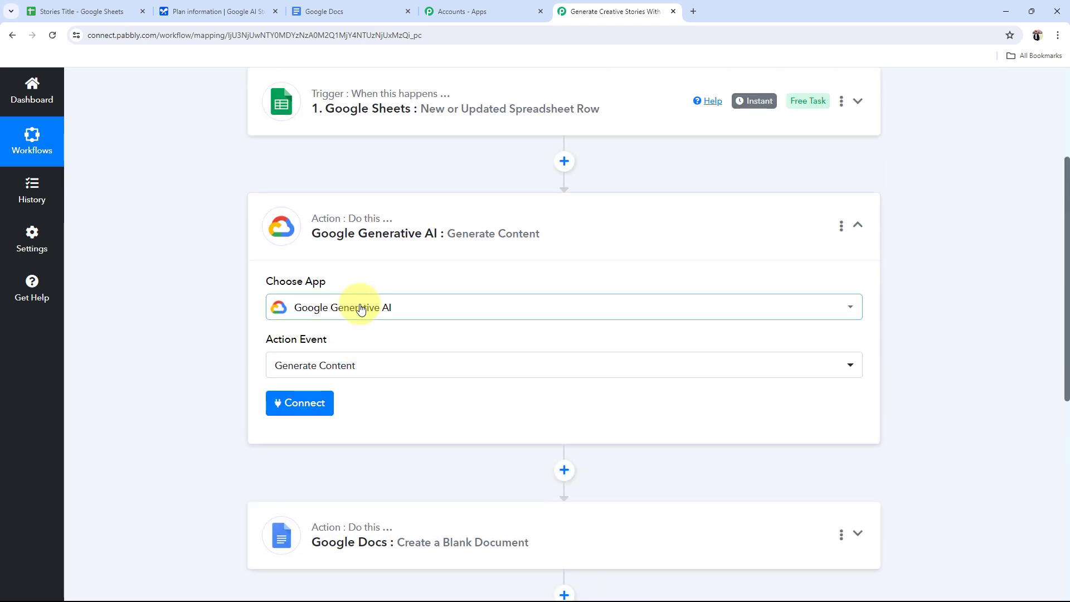
Step: Open the connection settings of the Google Generative AI action and choose to add a new connection
left_click(278, 406)
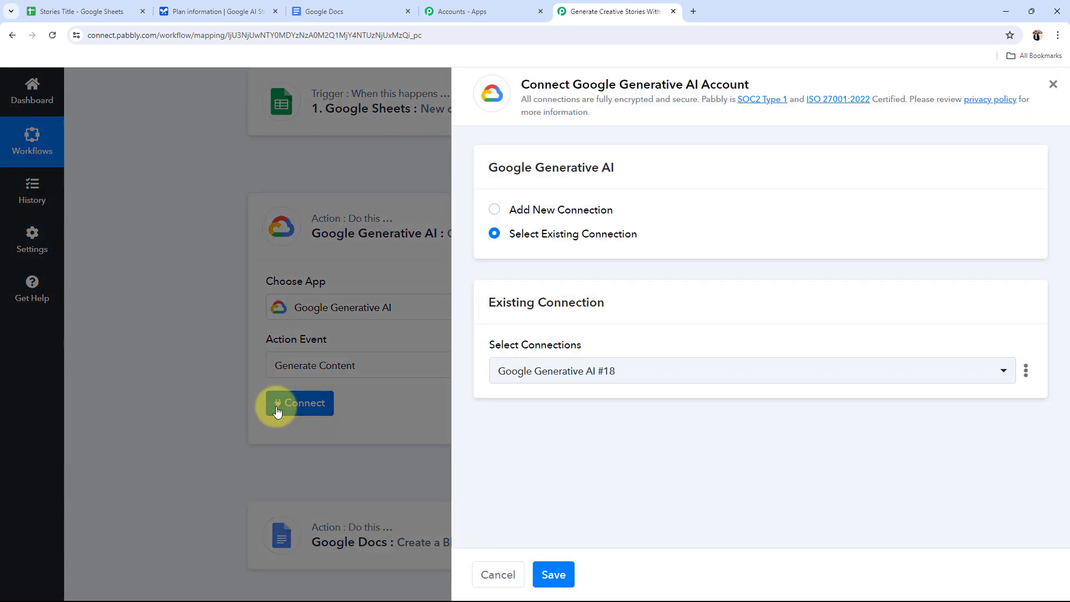
left_click(495, 210)
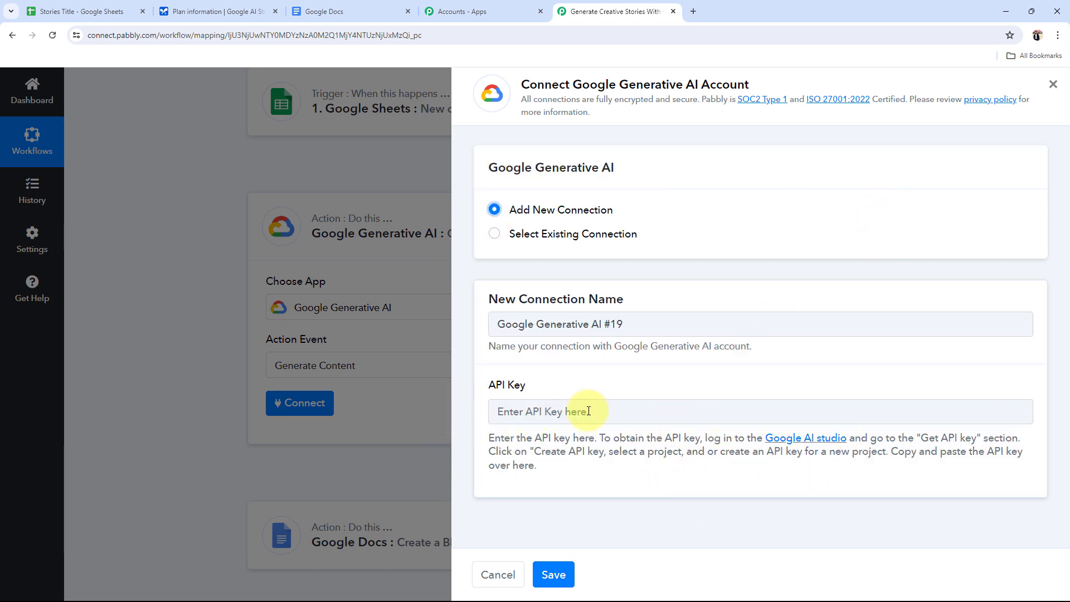
left_click_drag(470, 377, 569, 376)
left_click(568, 376)
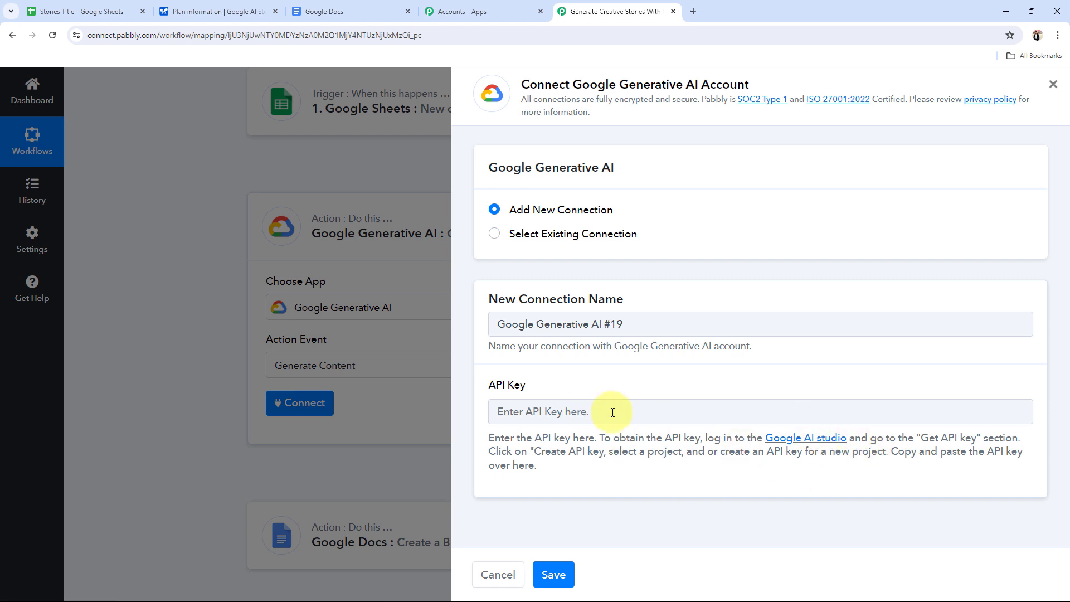
Step: Switch to Google AI Studio, create an API key in the existing Generative Language Client project, and copy it
left_click(229, 12)
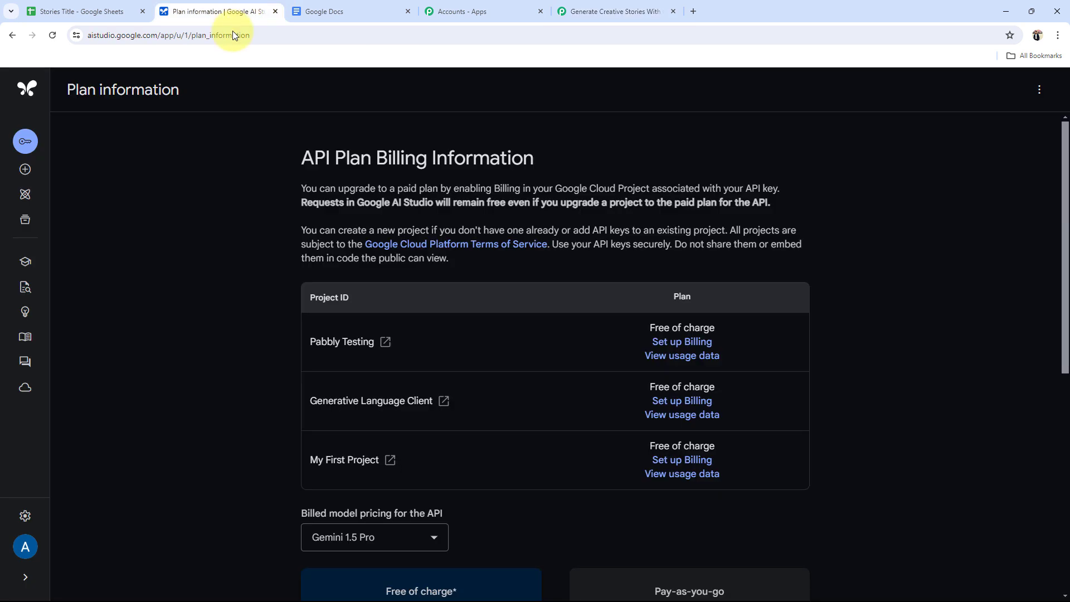
left_click(33, 145)
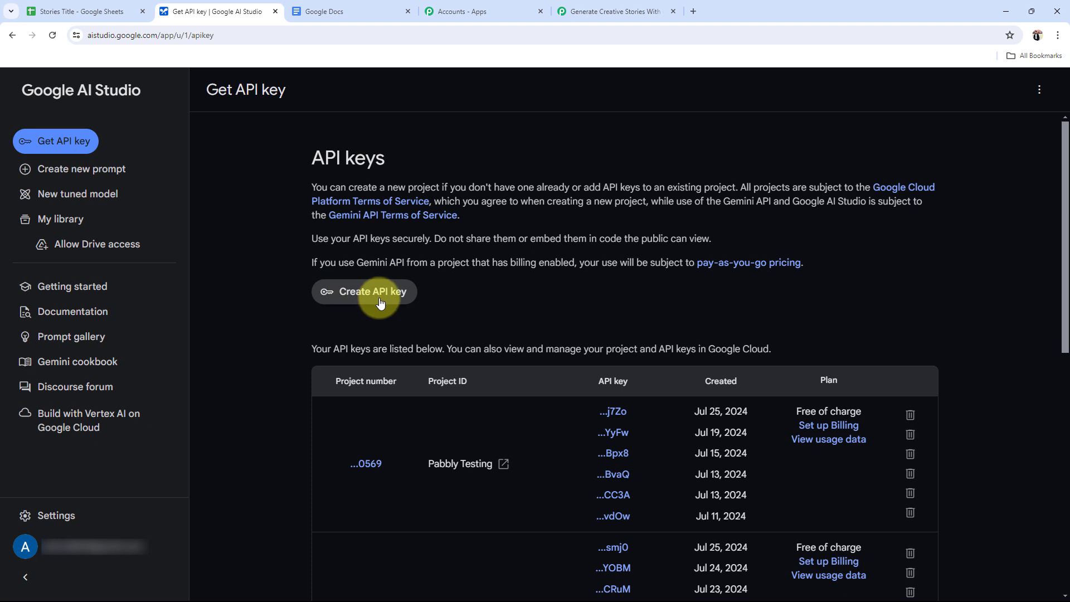
left_click(380, 303)
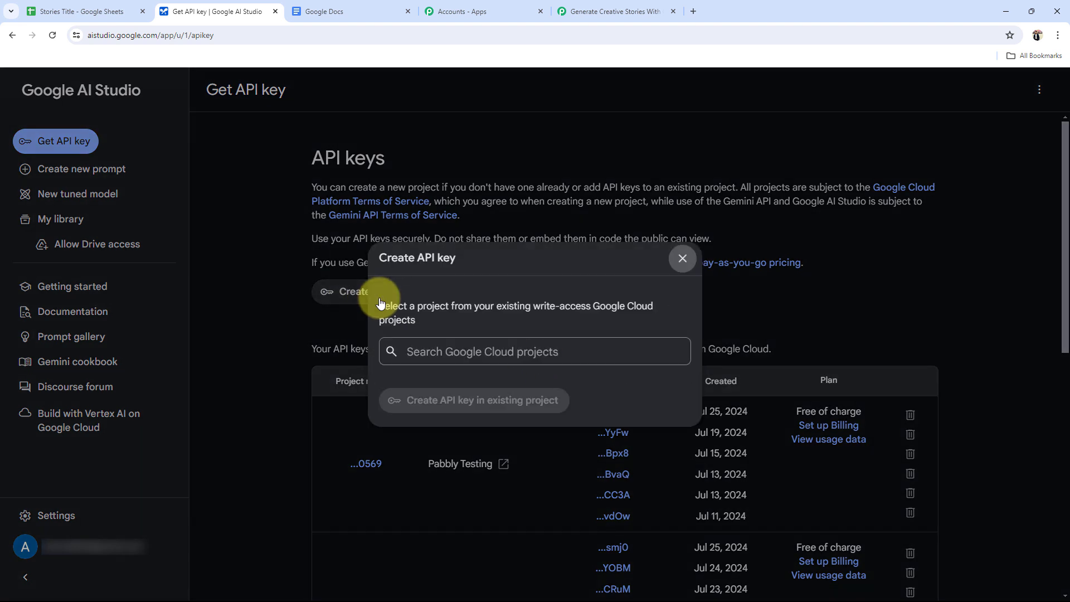
left_click(387, 354)
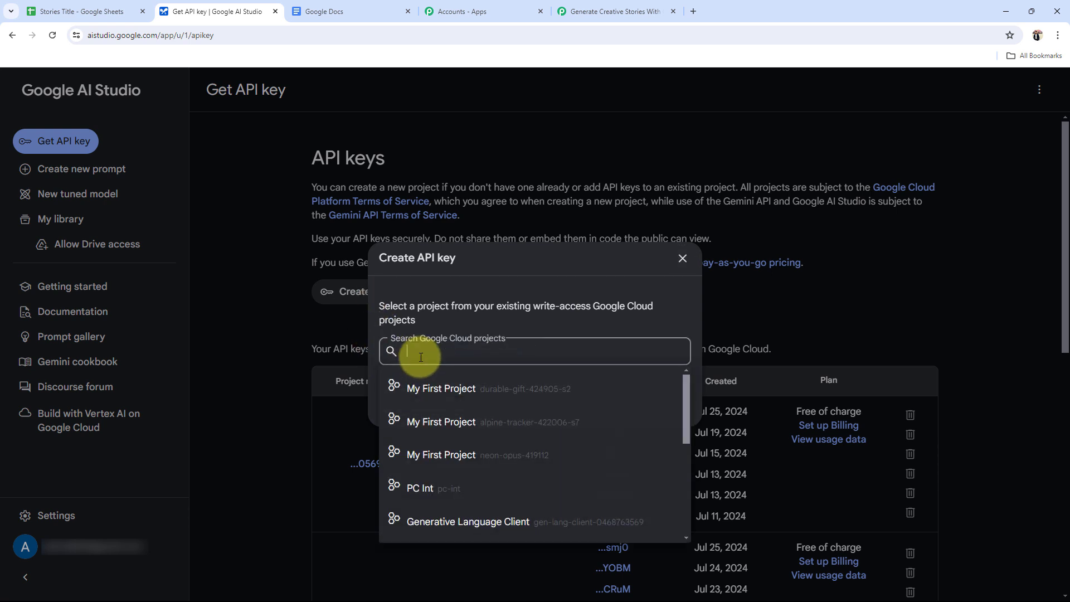
left_click(438, 513)
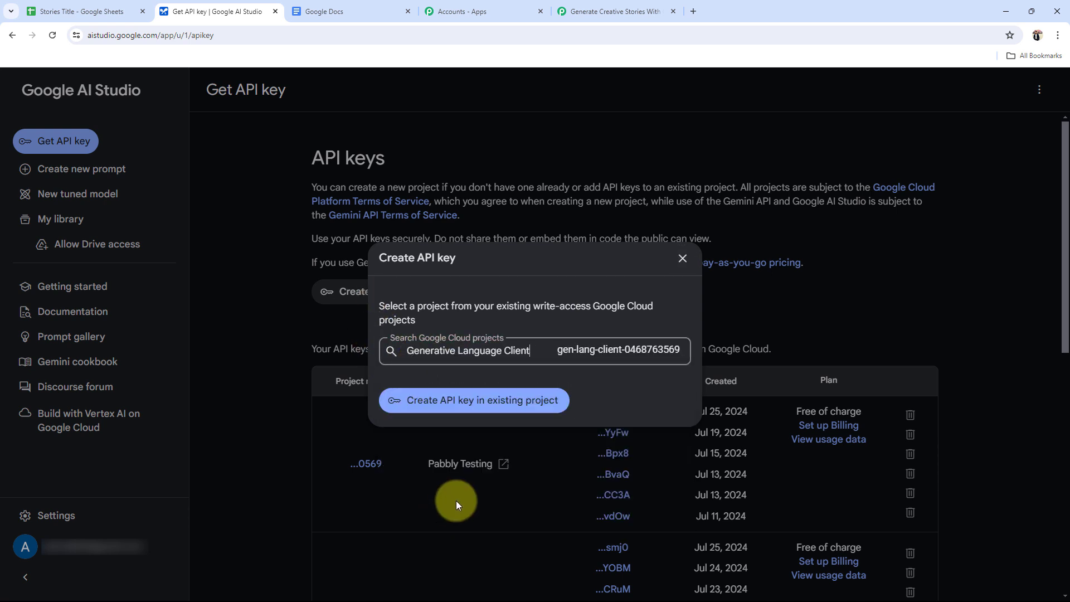
left_click(451, 409)
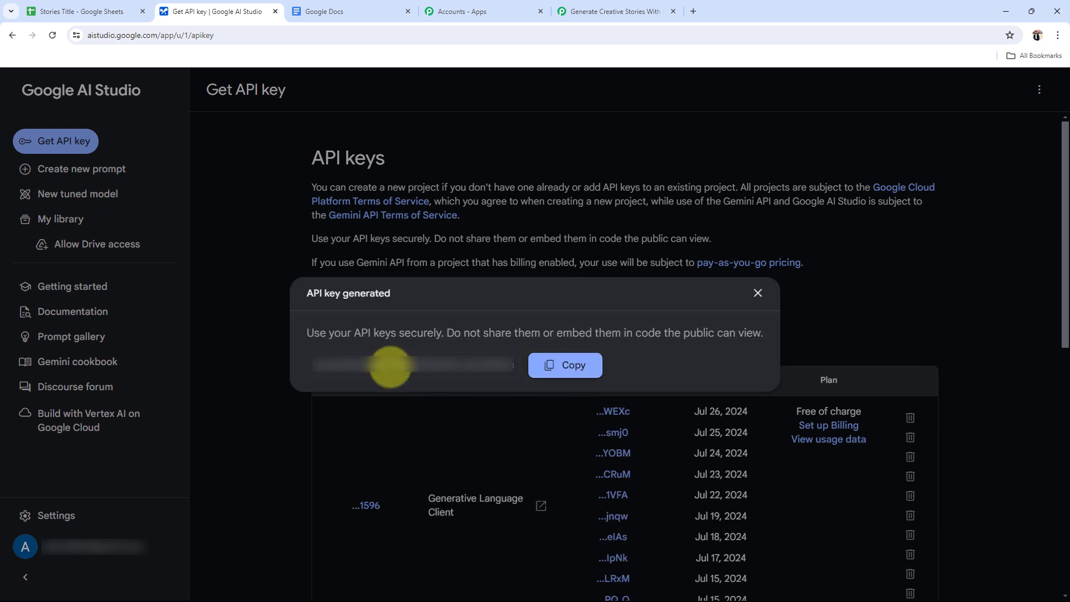
left_click(564, 377)
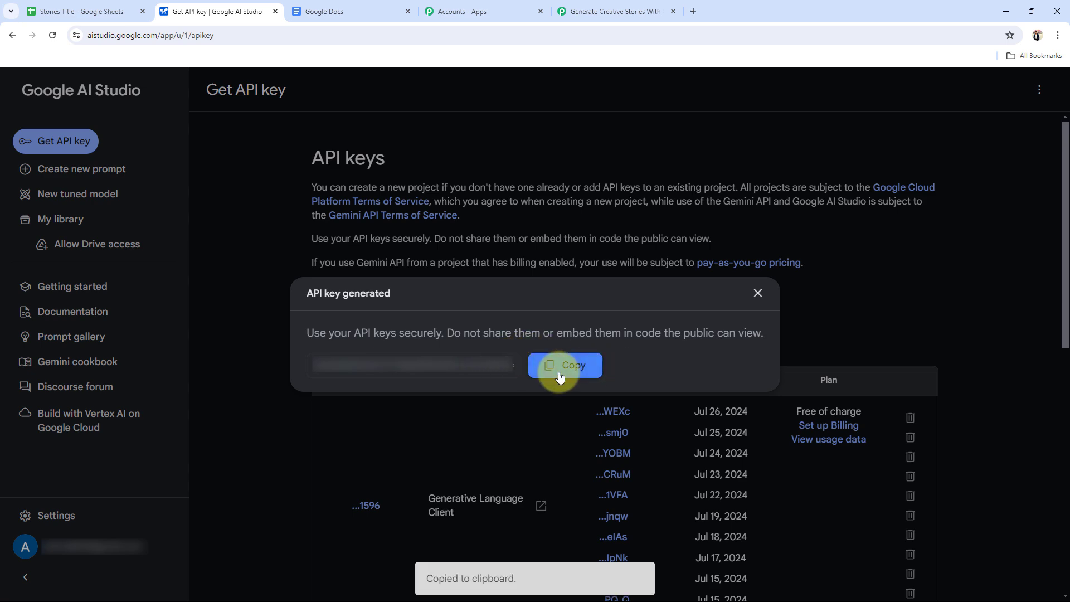
Step: Return to the Pabbly Connect workflow, paste the API key into the new Google Generative AI connection, and save it
left_click(563, 11)
left_click(534, 411)
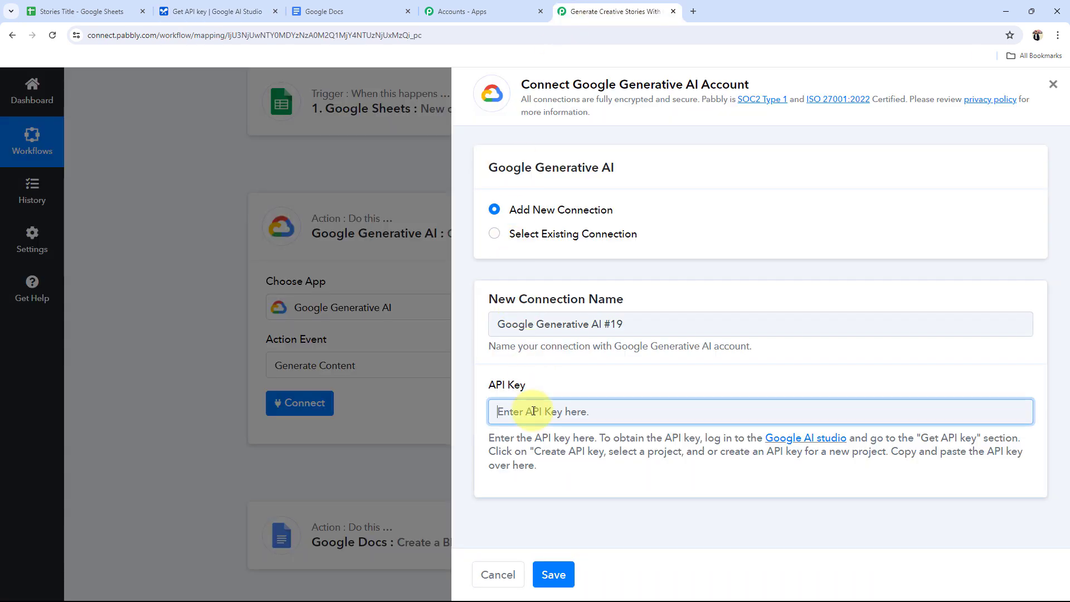
key("ctrl+v")
left_click(553, 574)
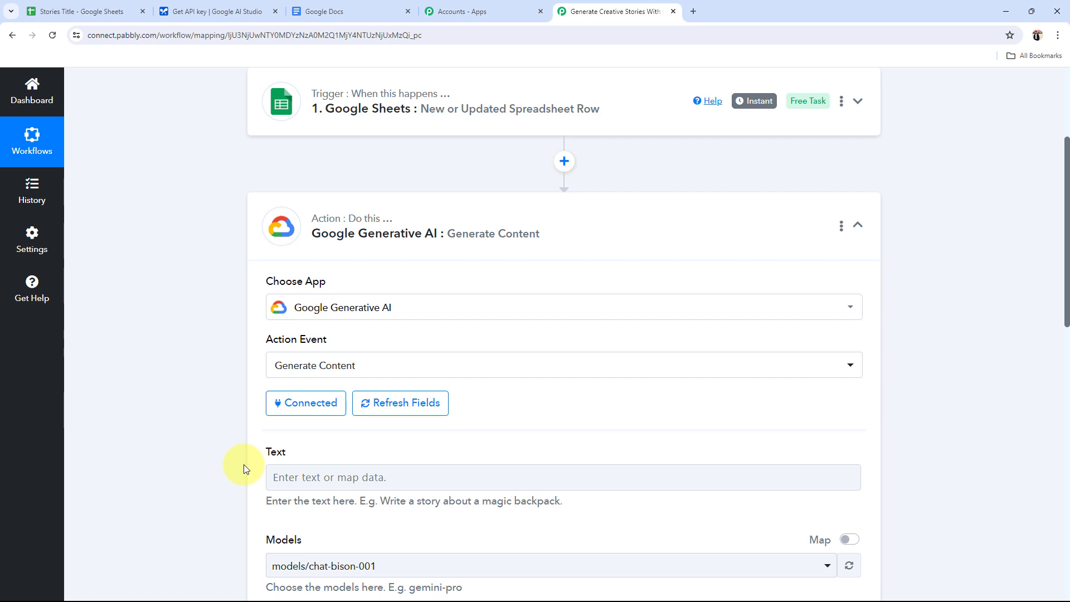
Step: Look over the Generate Content fields, check the Title column in the Stories Title spreadsheet, and return to the Pabbly Connect workflow
scroll(242, 463, "down", 4)
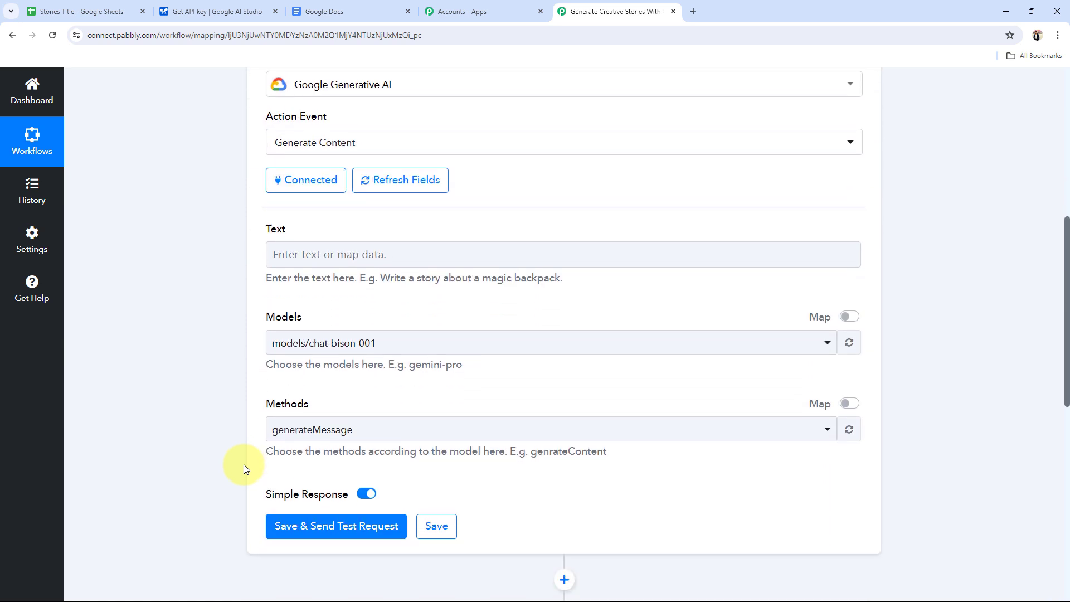
left_click_drag(264, 228, 304, 228)
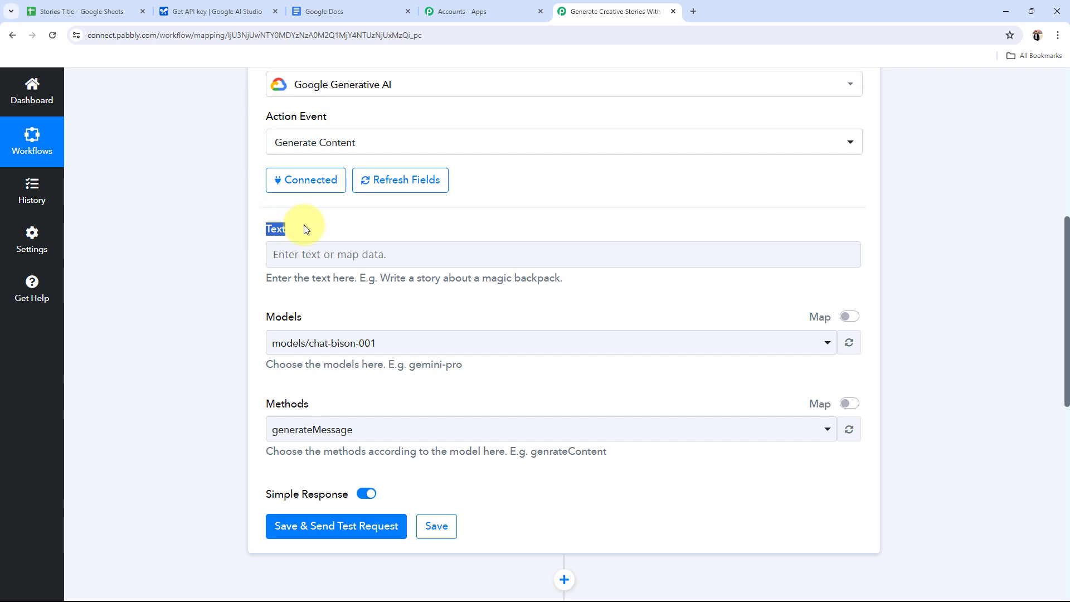
left_click(219, 276)
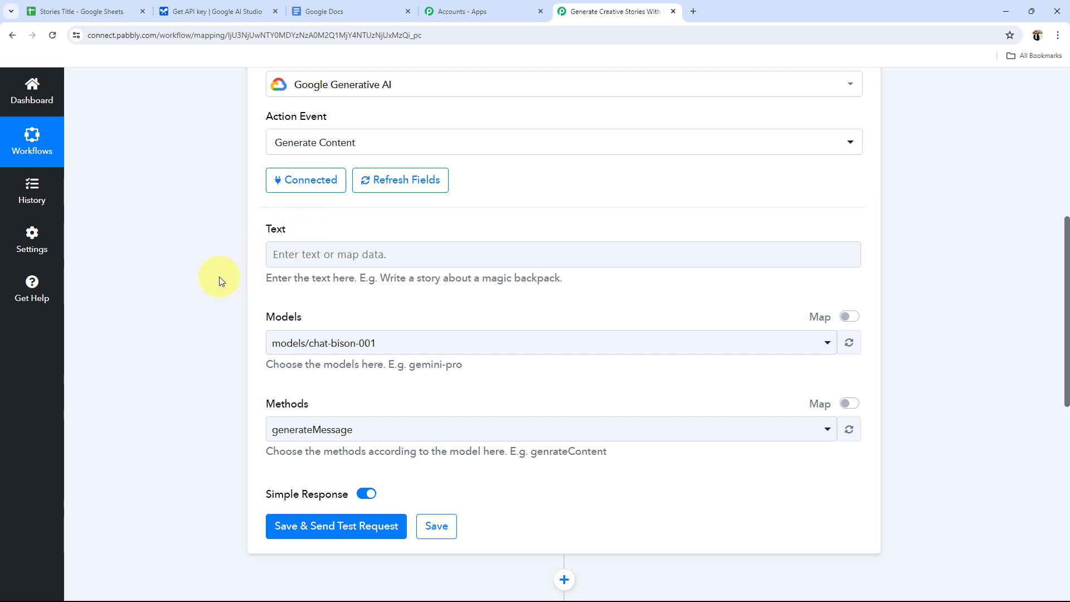
scroll(258, 330, "up", 3)
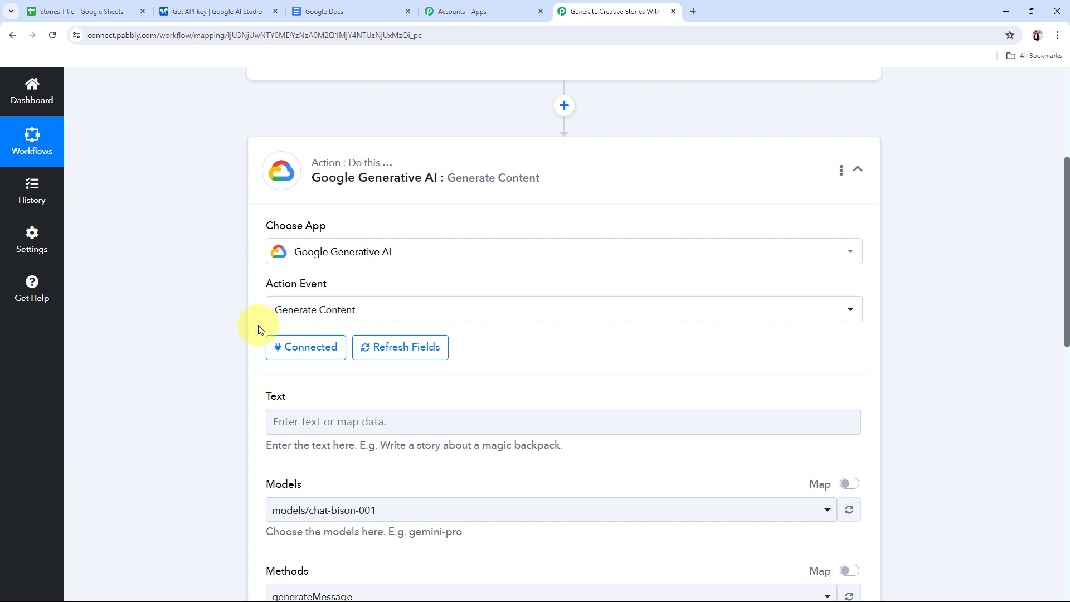
left_click(103, 10)
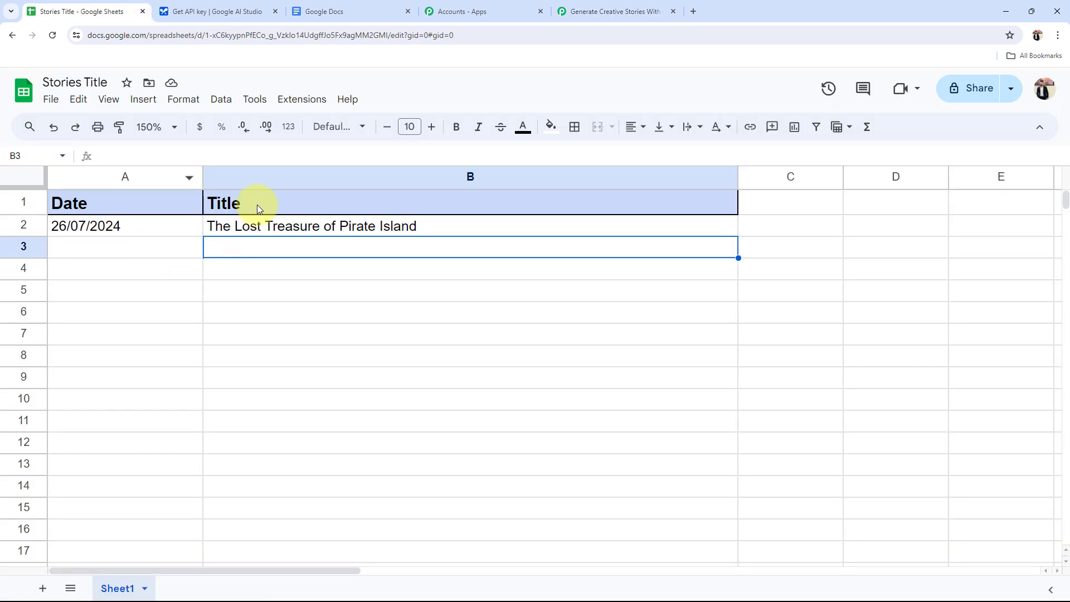
left_click(585, 11)
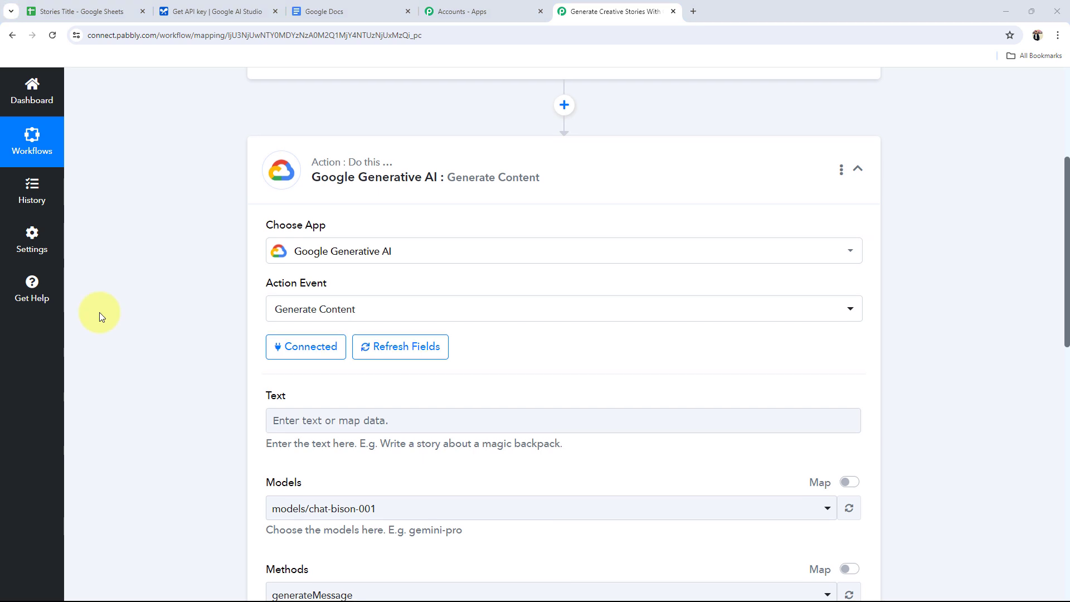
Step: Enter "Generate a creative and engaging story on this title also include moral of the story :-" as the Generate Content action's Text prompt
scroll(99, 312, "down", 3)
left_click(323, 255)
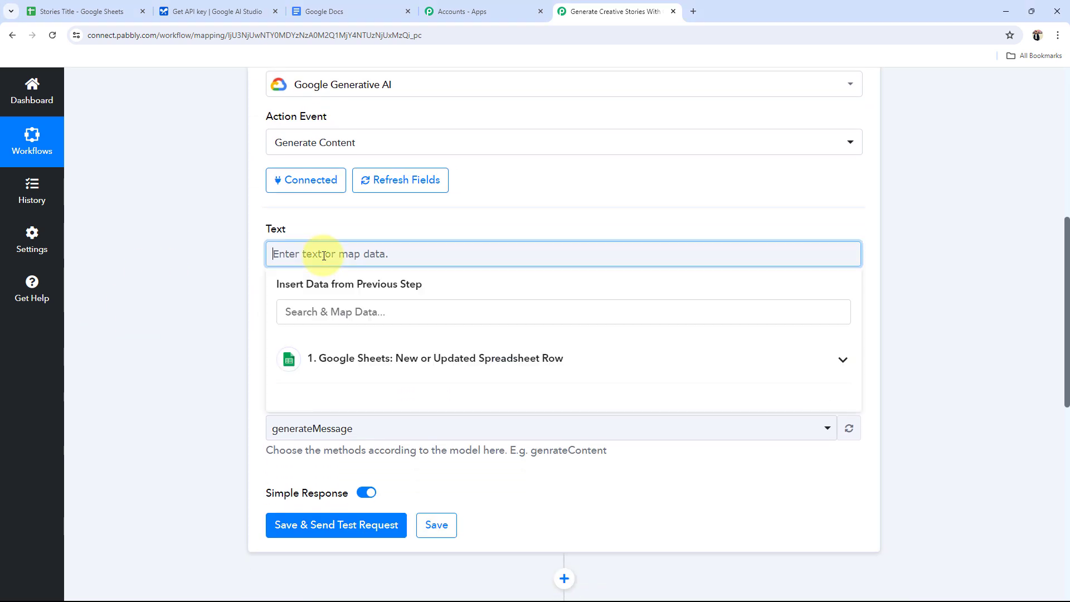
key("ctrl+v")
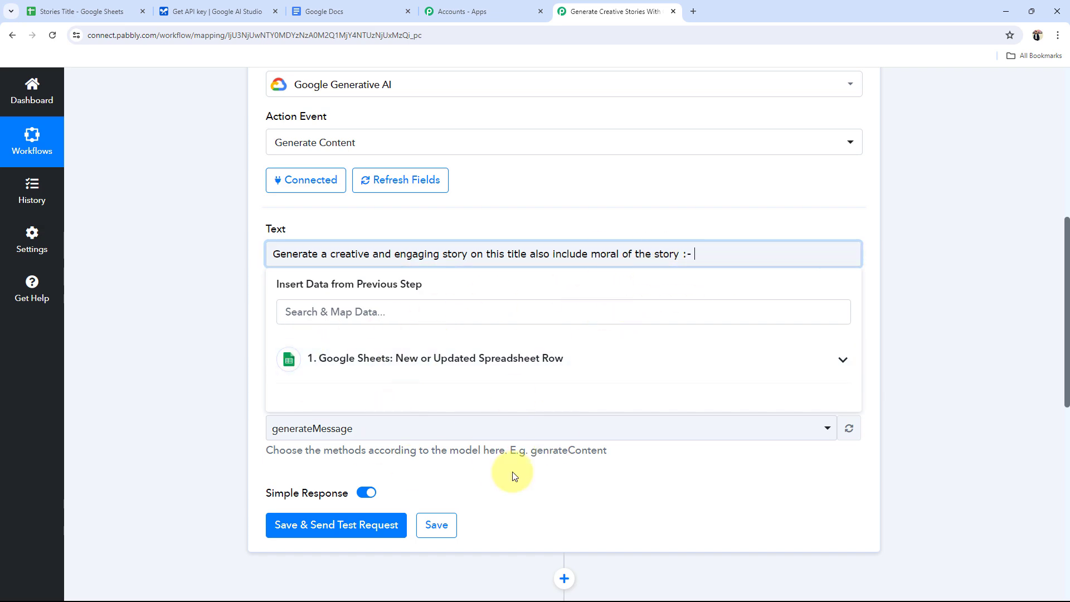
left_click(215, 384)
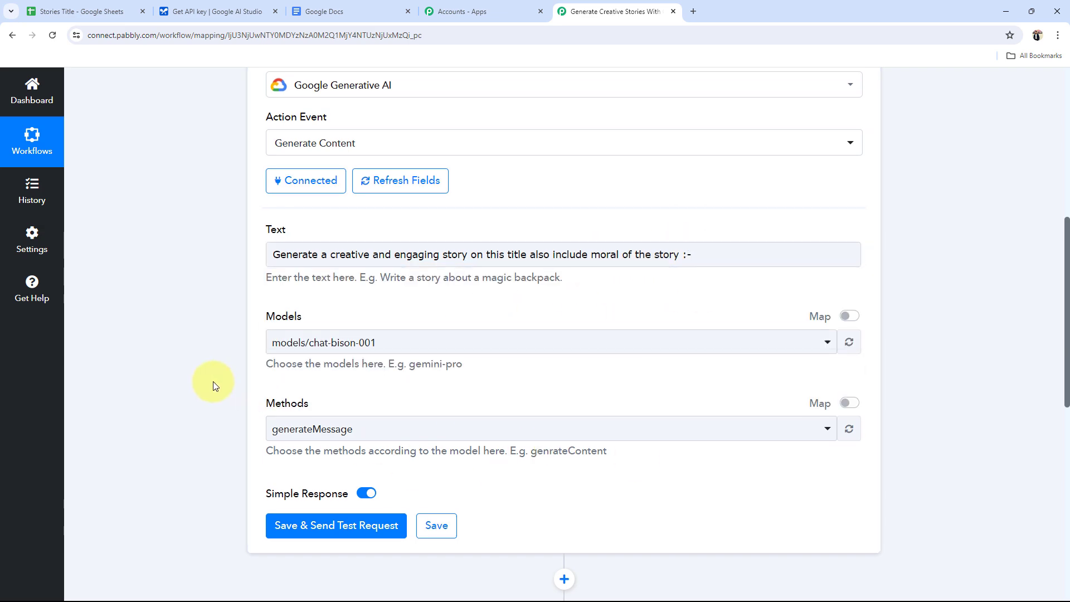
scroll(213, 381, "up", 8)
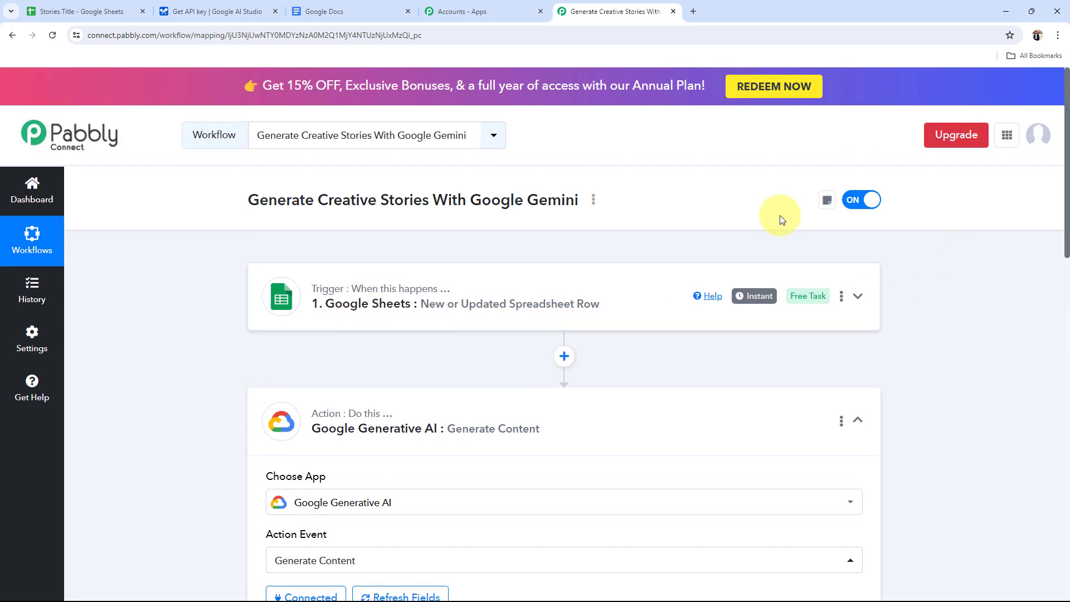
scroll(158, 350, "down", 7)
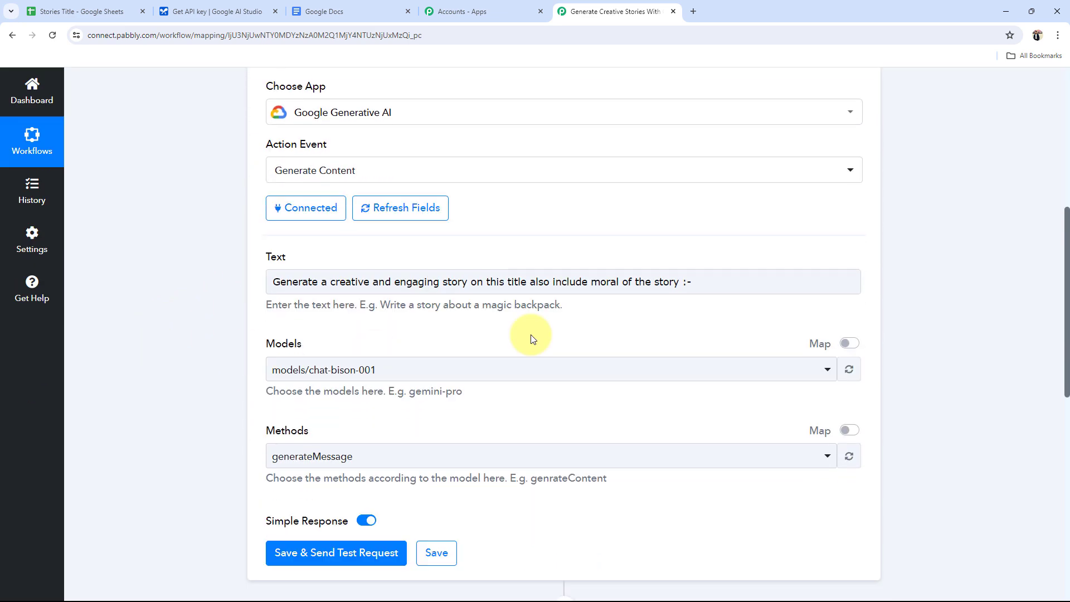
left_click(716, 284)
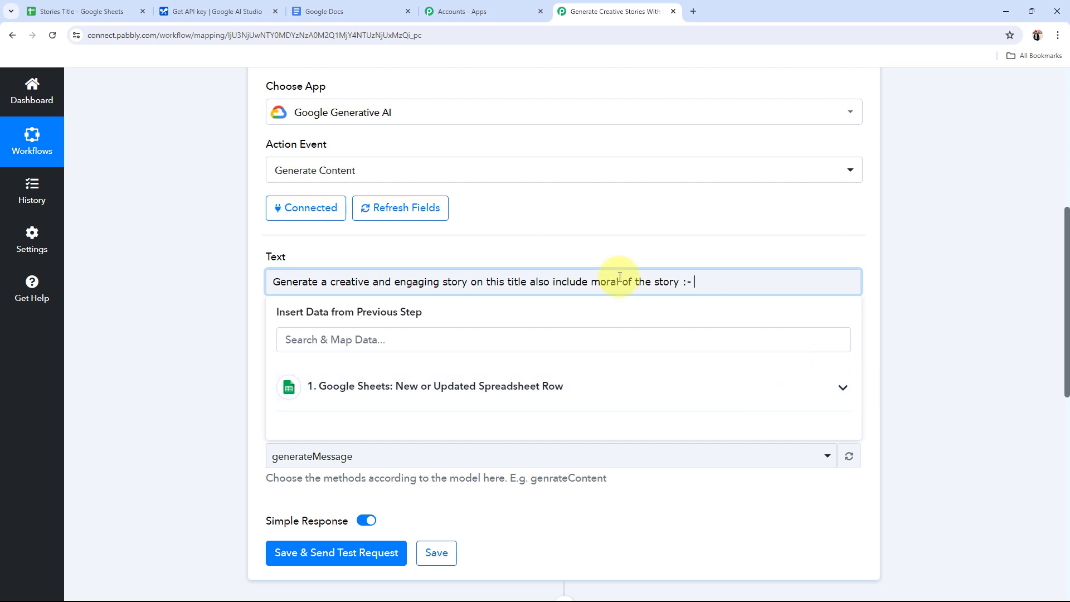
left_click(205, 329)
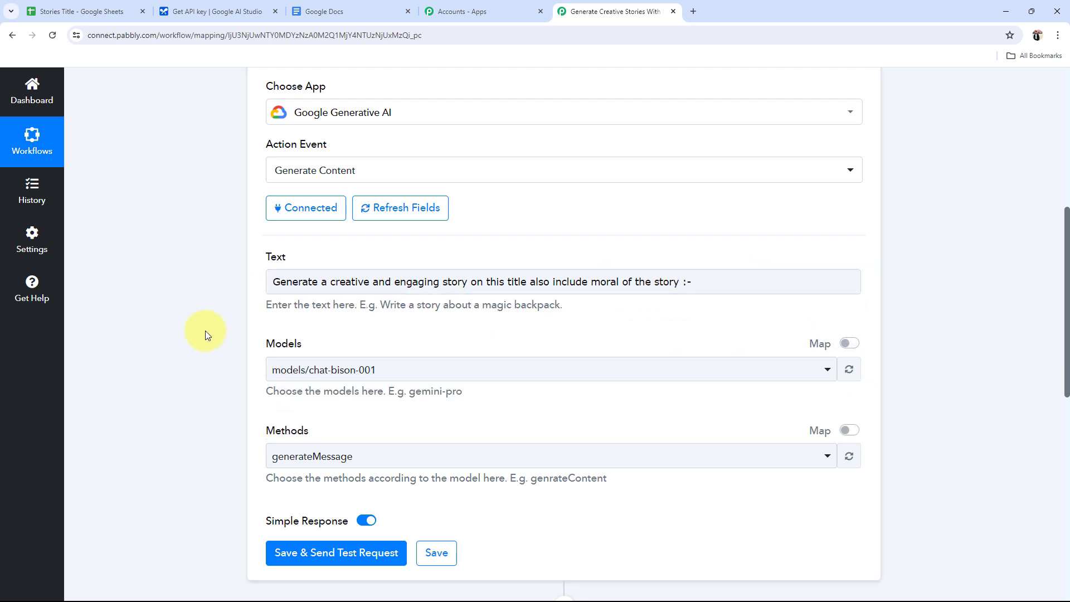
scroll(205, 330, "down", 2)
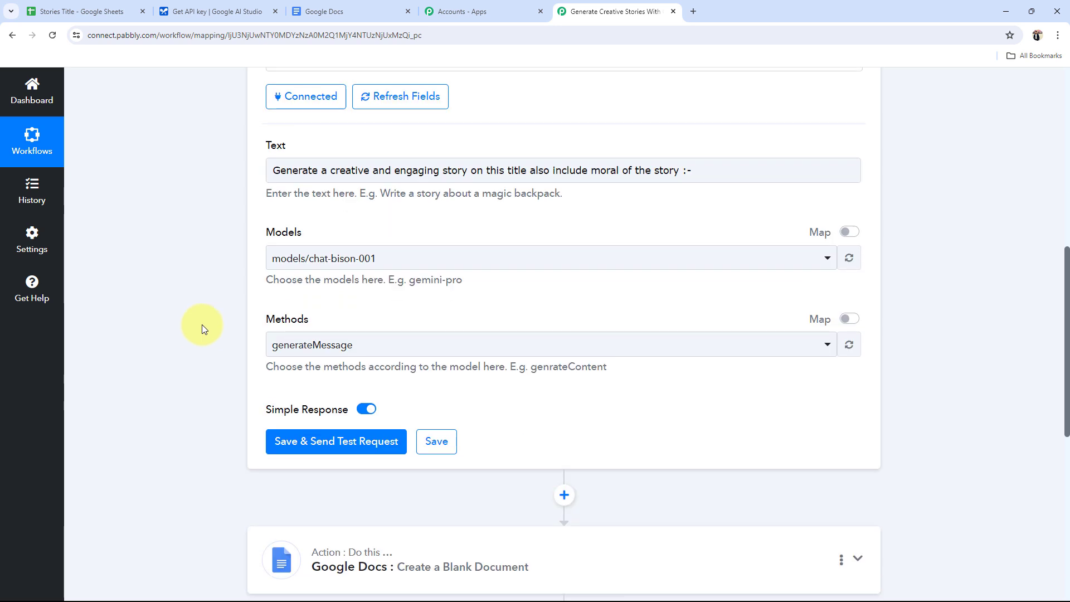
Step: Map the Title value from the Google Sheets trigger at the end of the Text prompt
left_click(709, 172)
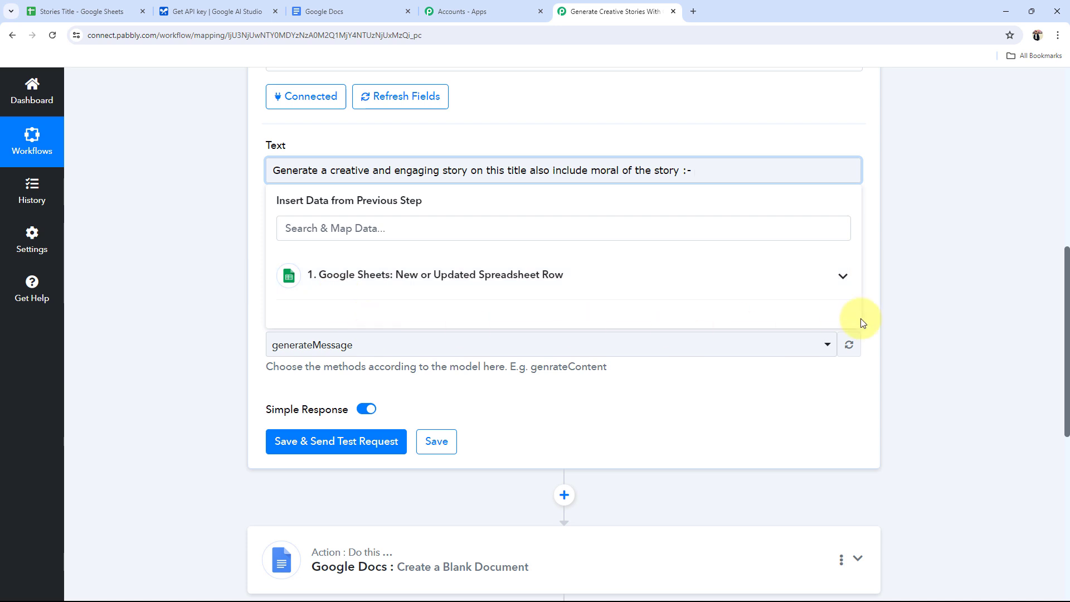
left_click(832, 283)
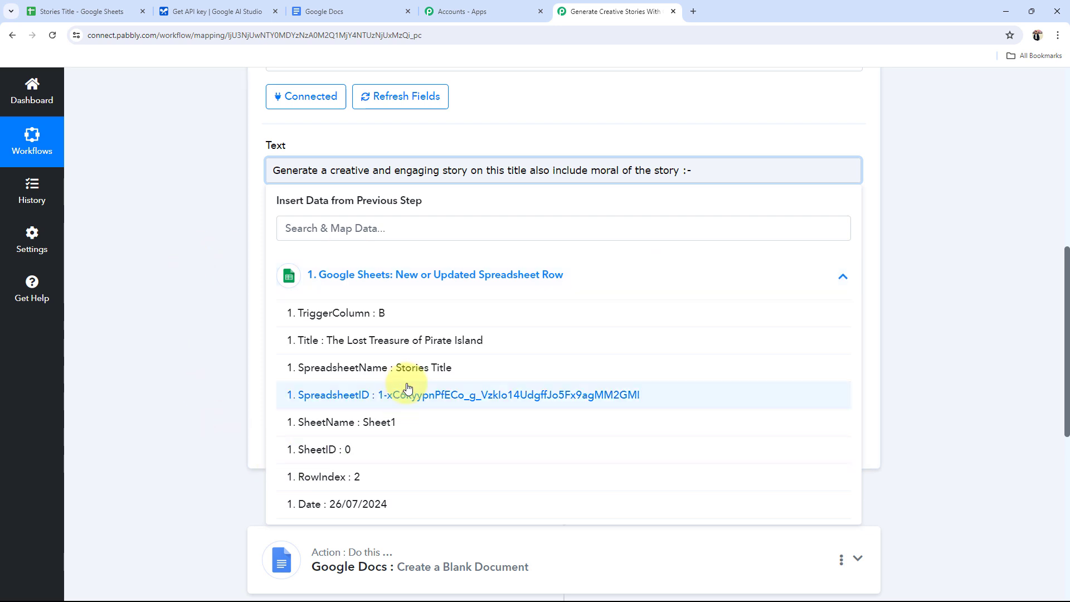
left_click(367, 337)
left_click(141, 285)
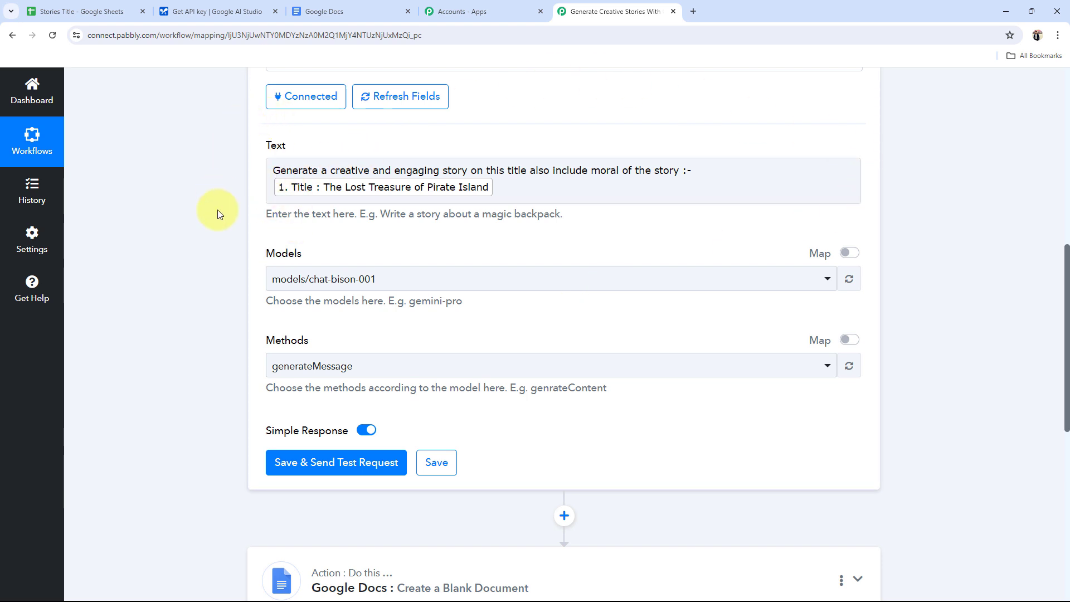
Step: Check the title rows in the Stories Title spreadsheet, then review the Text prompt and its mapped Title in the Pabbly Connect workflow
scroll(196, 268, "up", 1)
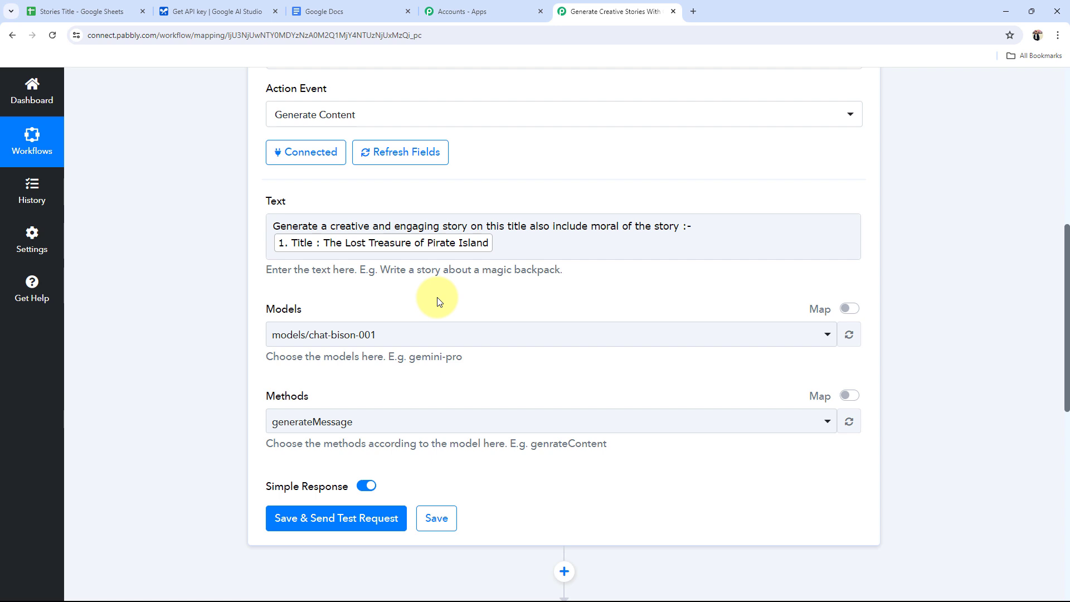
left_click(89, 11)
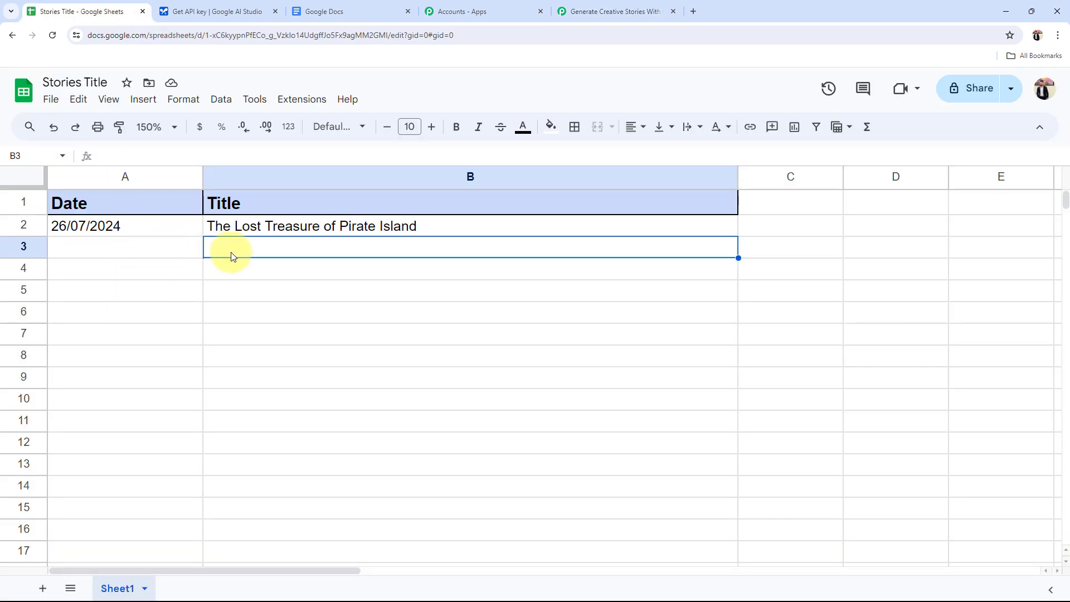
left_click(595, 12)
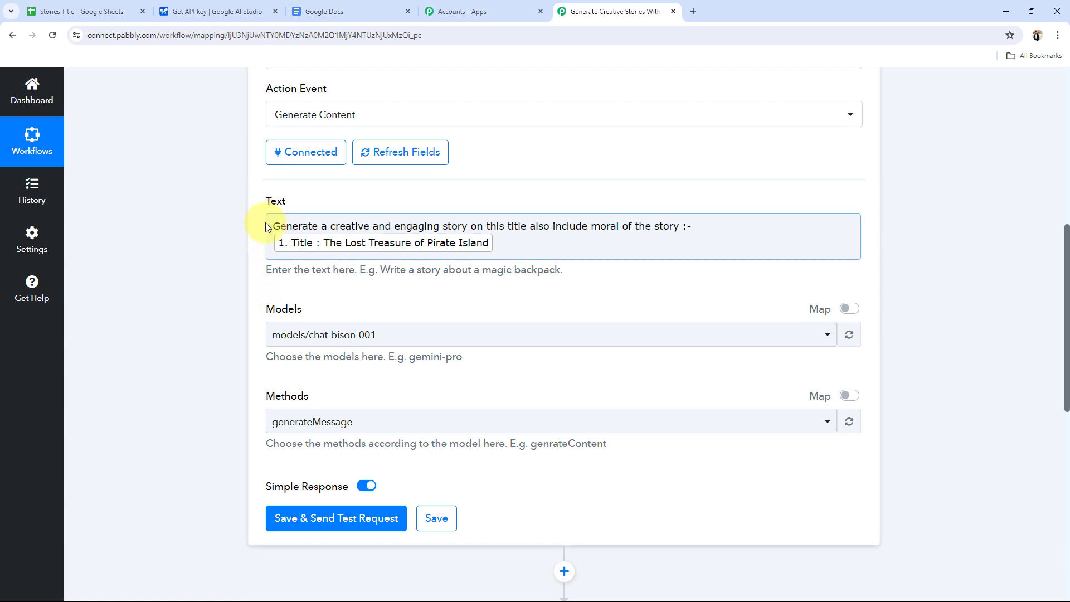
left_click_drag(270, 224, 707, 221)
left_click(164, 313)
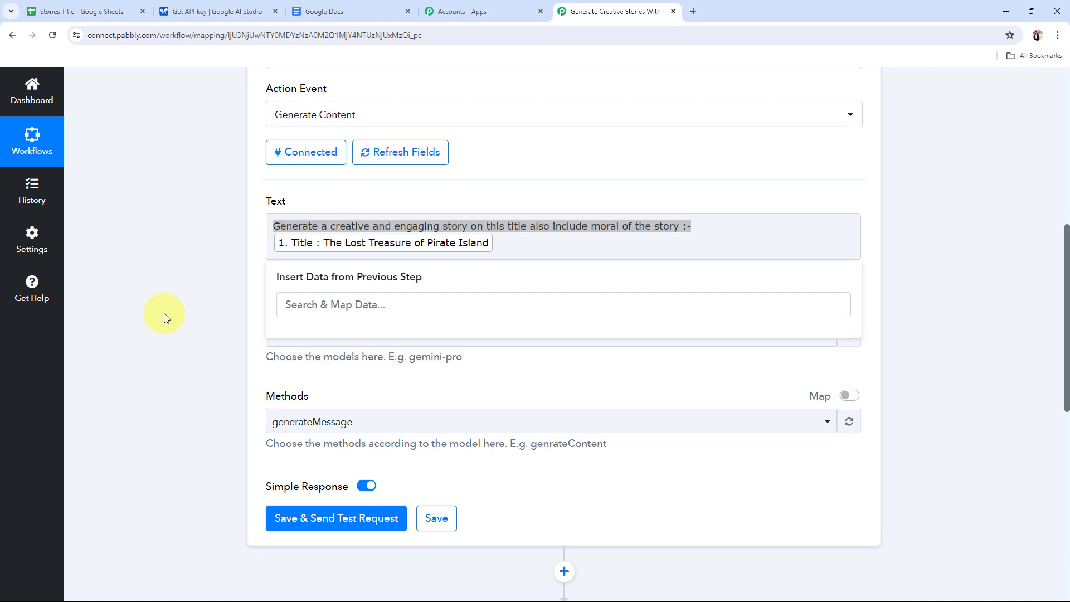
left_click(739, 221)
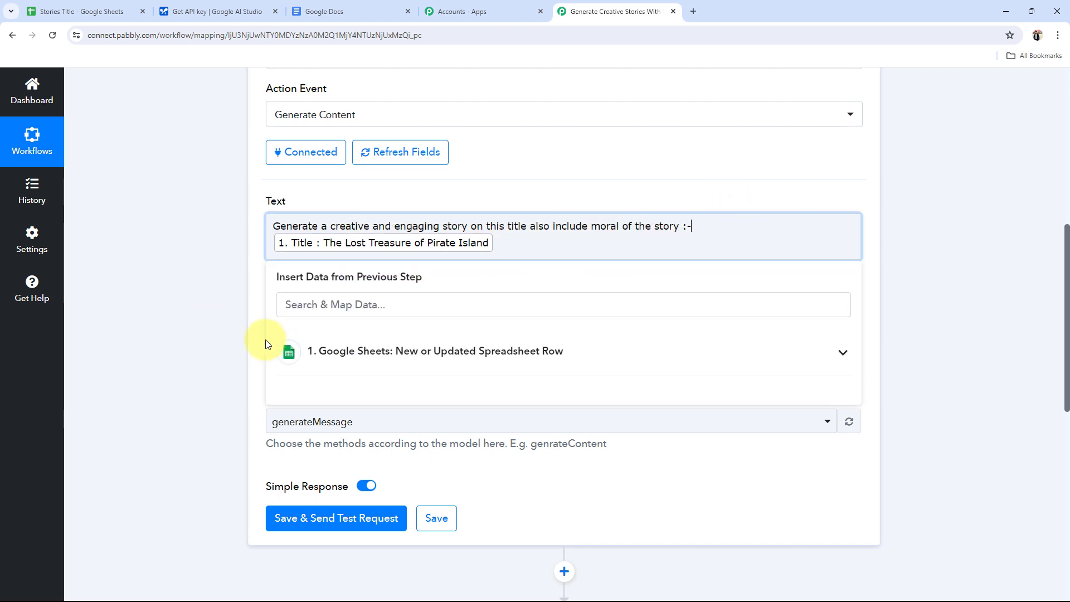
left_click(270, 337)
scroll(245, 349, "down", 1)
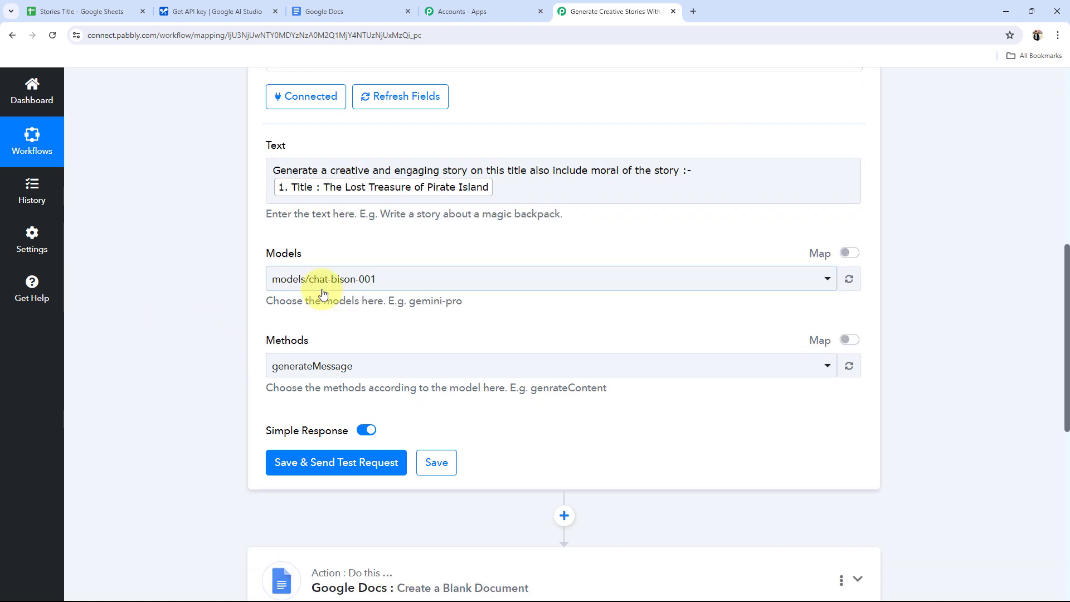
Step: Set the Generate Content model to models/gemini-1.0-pro with the generateContent method, then save the action and send a test request
left_click(289, 281)
left_click(346, 442)
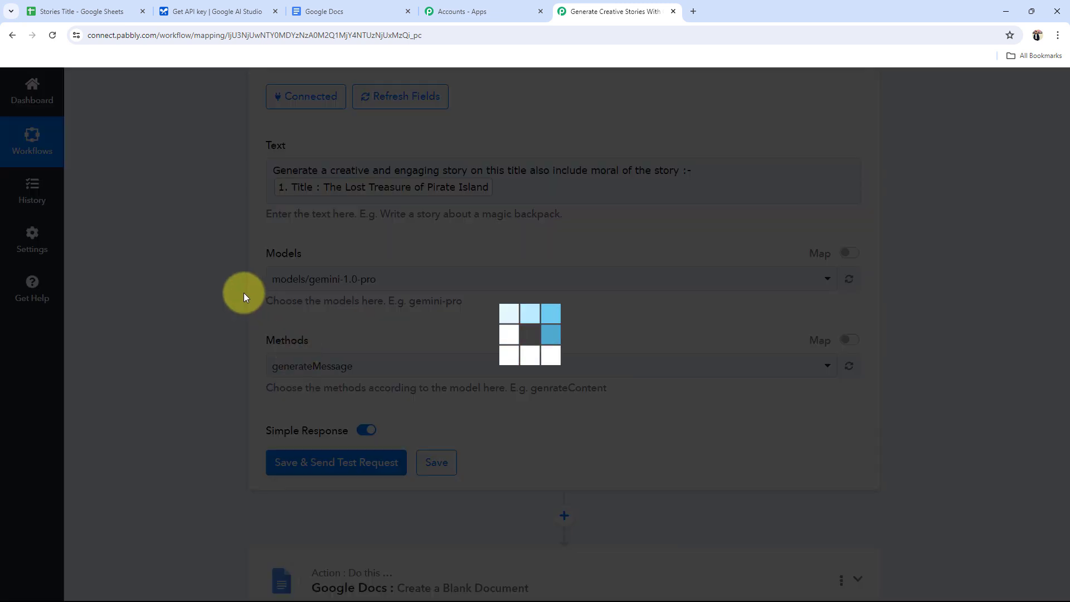
scroll(250, 310, "down", 2)
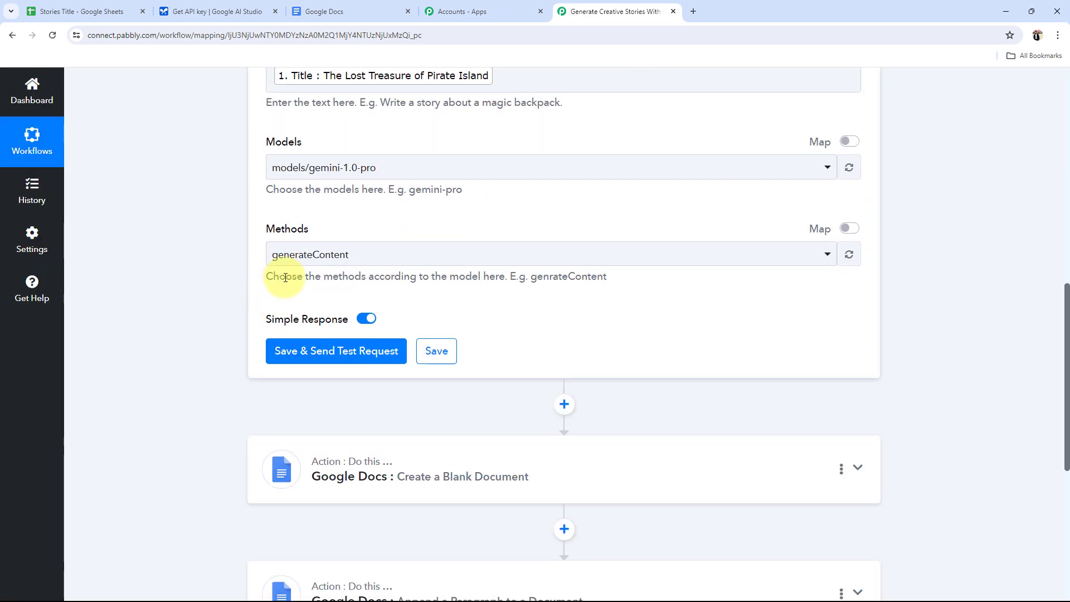
left_click(304, 254)
left_click(310, 354)
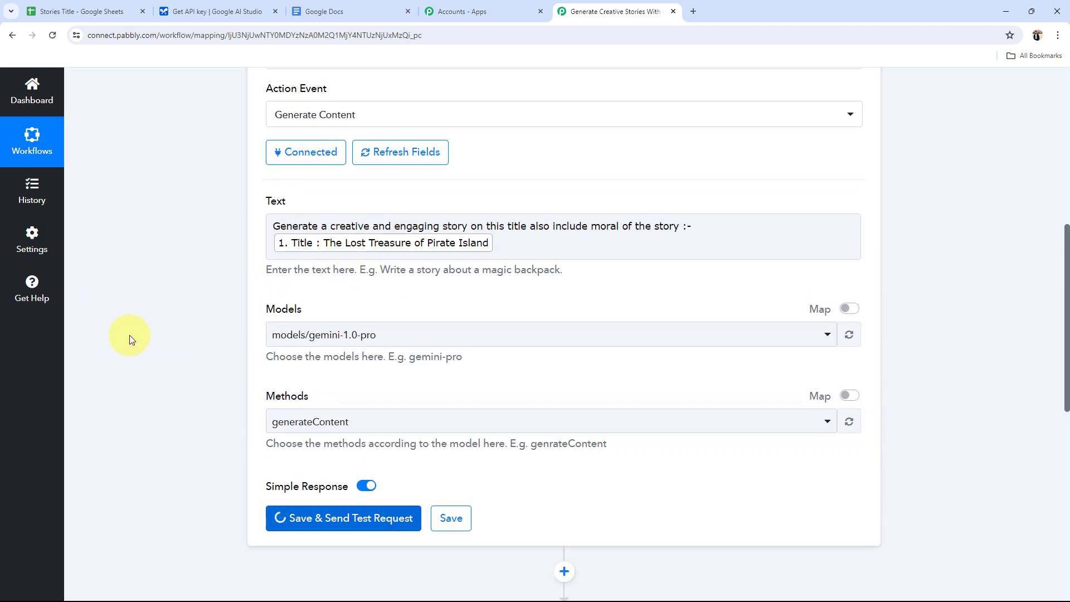
scroll(129, 335, "up", 3)
scroll(174, 329, "down", 5)
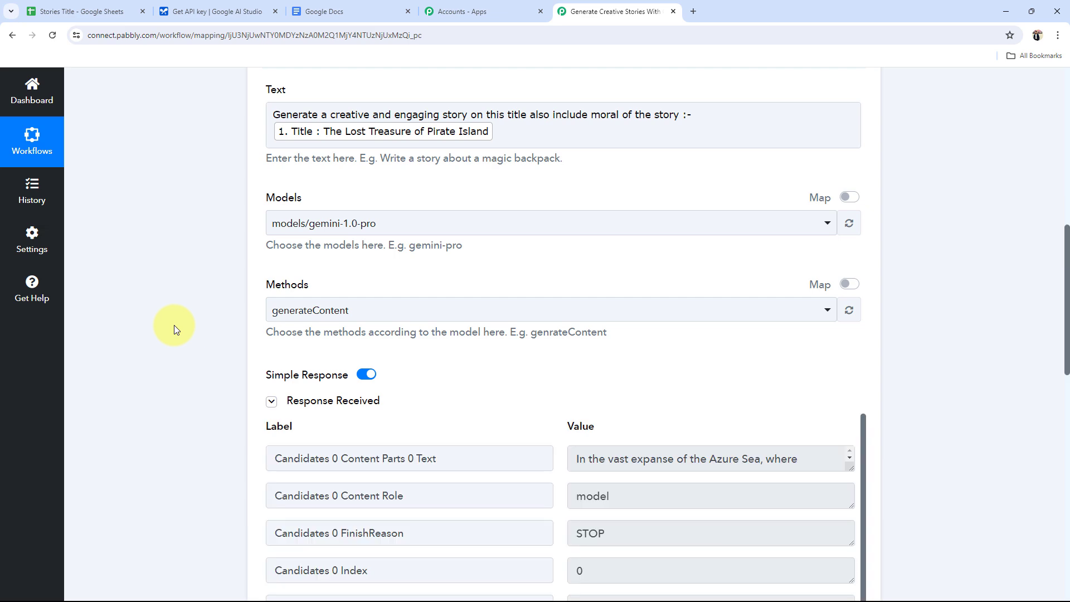
Step: Enlarge the Candidates 0 Content Parts 0 Text value in the test response and read the generated story and its moral
scroll(174, 326, "down", 4)
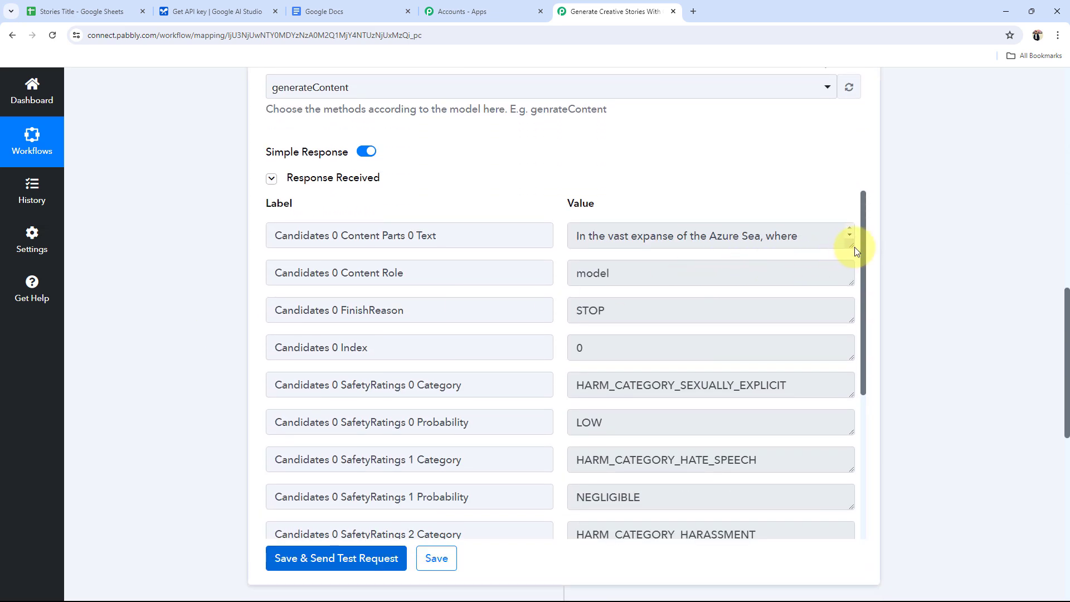
left_click_drag(851, 243, 877, 597)
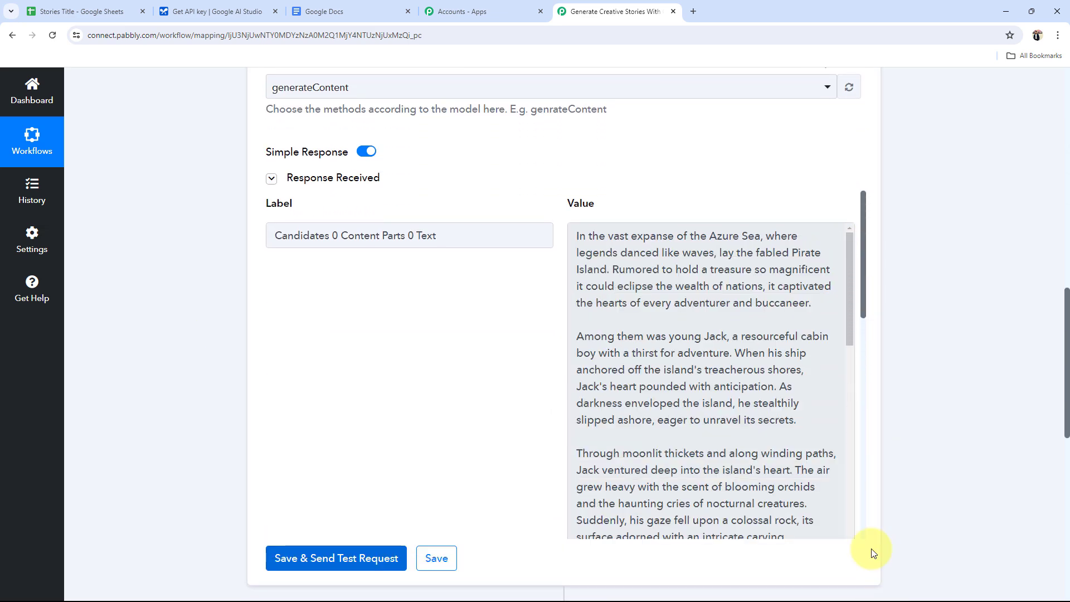
scroll(764, 358, "down", 15)
scroll(778, 353, "down", 5)
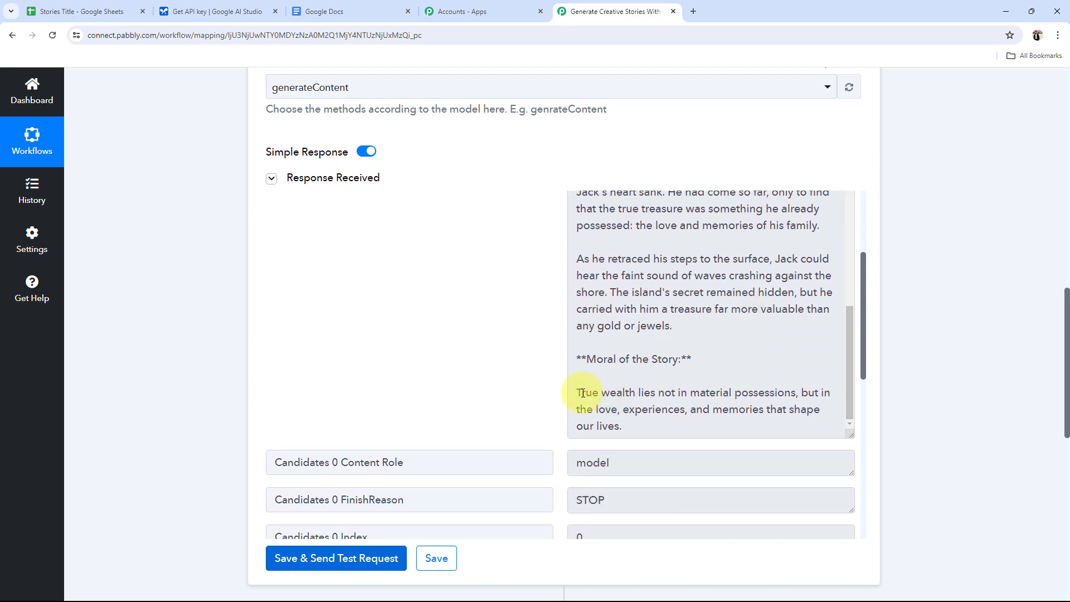
left_click_drag(582, 392, 622, 427)
left_click(707, 365)
scroll(710, 365, "up", 5)
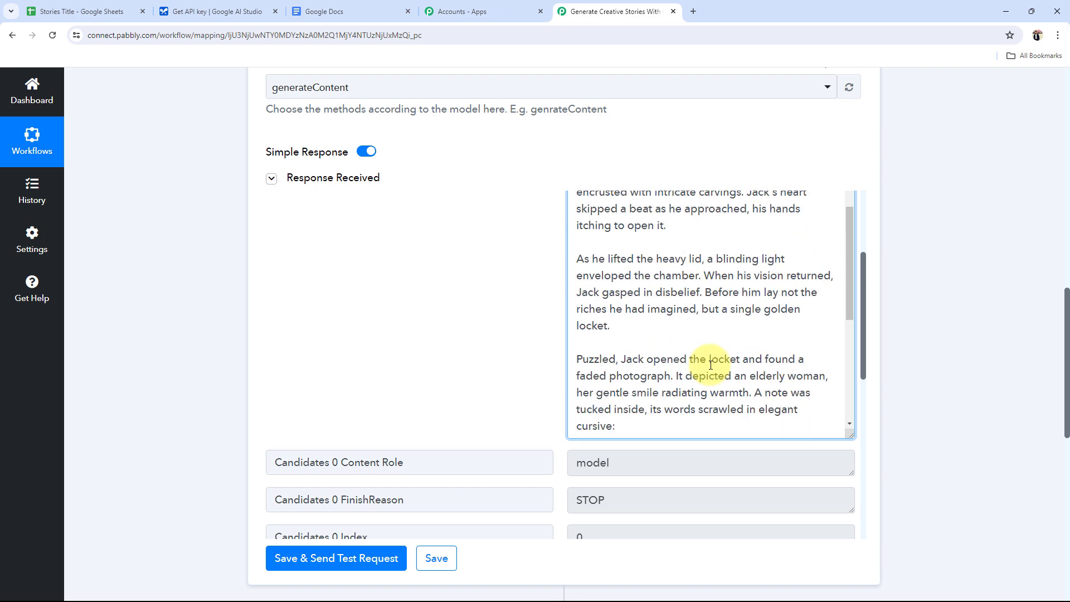
scroll(710, 365, "up", 5)
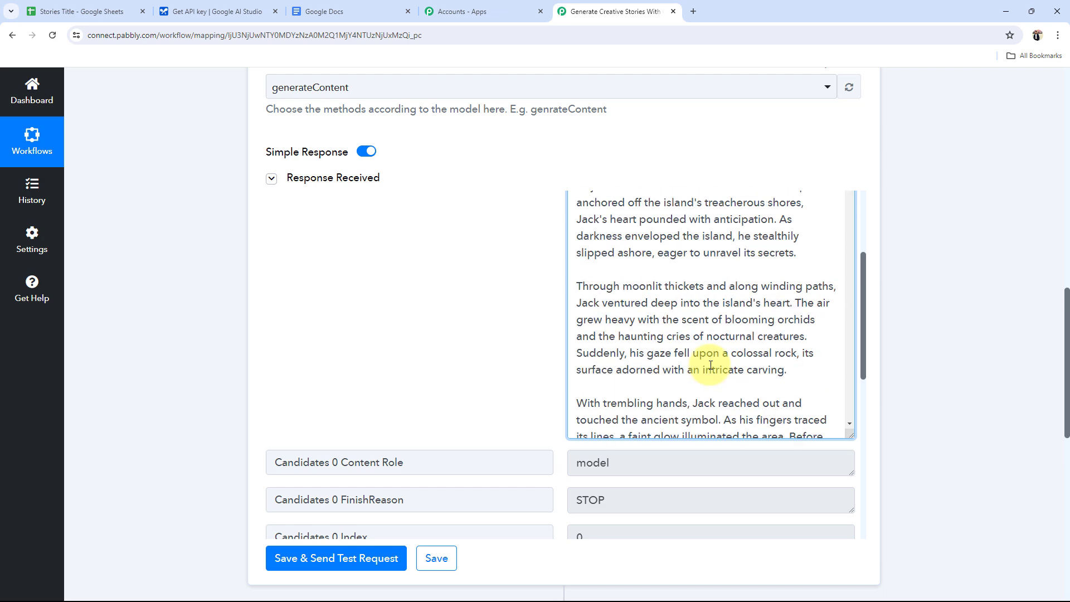
scroll(640, 342, "up", 5)
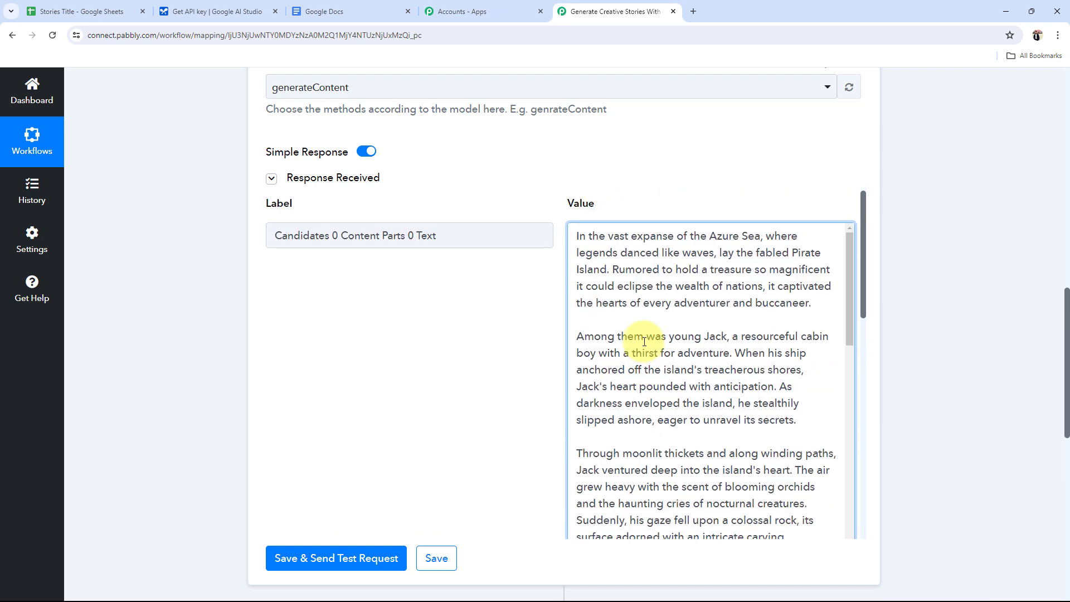
scroll(644, 341, "up", 2)
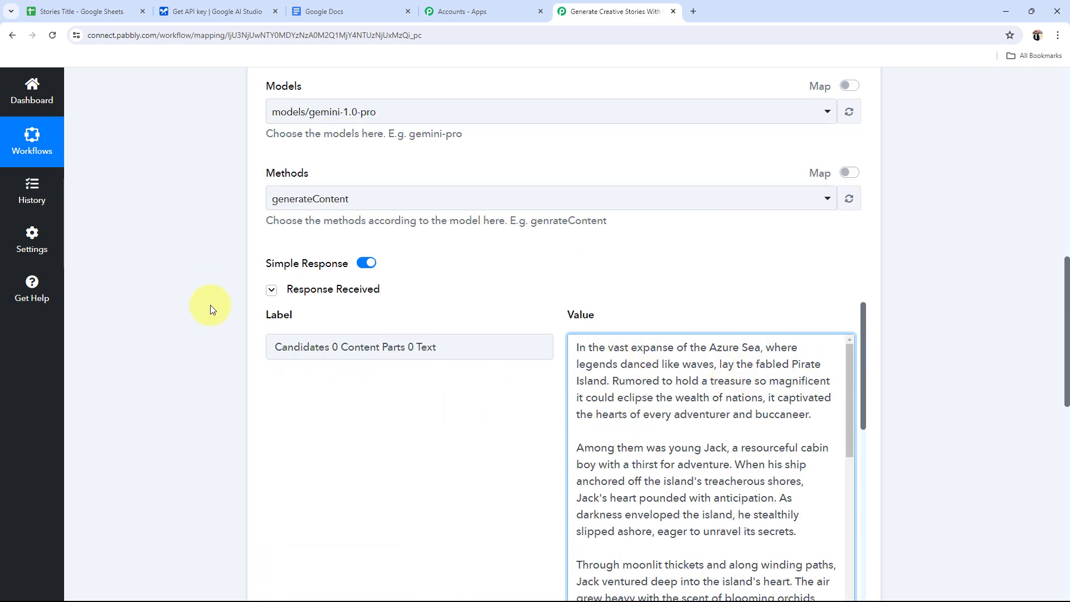
Step: Collapse the Google Generative AI action and expand the Google Docs Create a Blank Document action
left_click(165, 304)
scroll(165, 303, "up", 9)
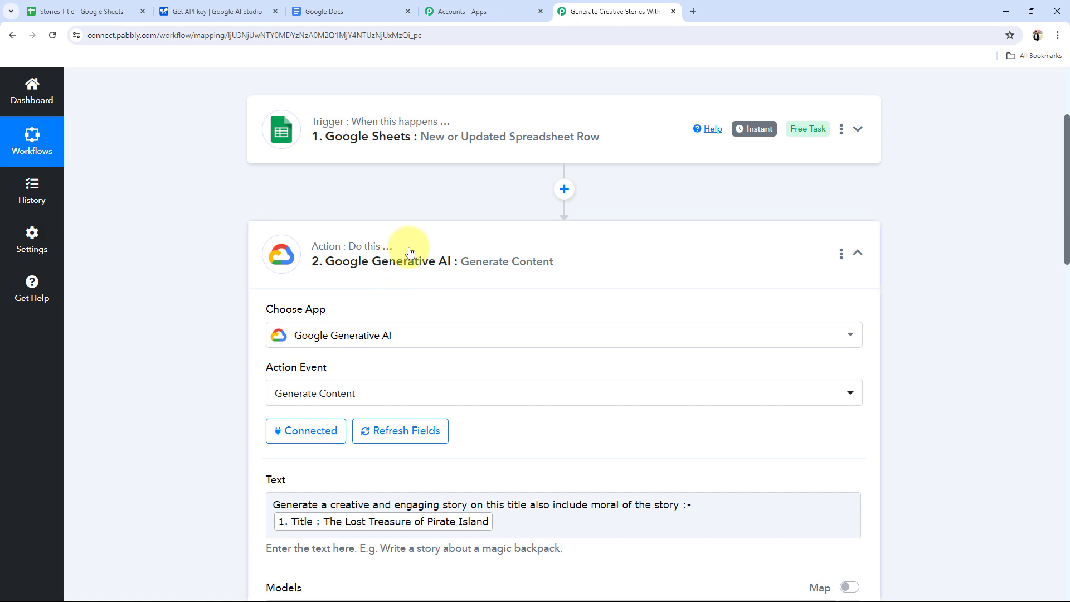
left_click(406, 252)
left_click(322, 382)
scroll(206, 396, "down", 3)
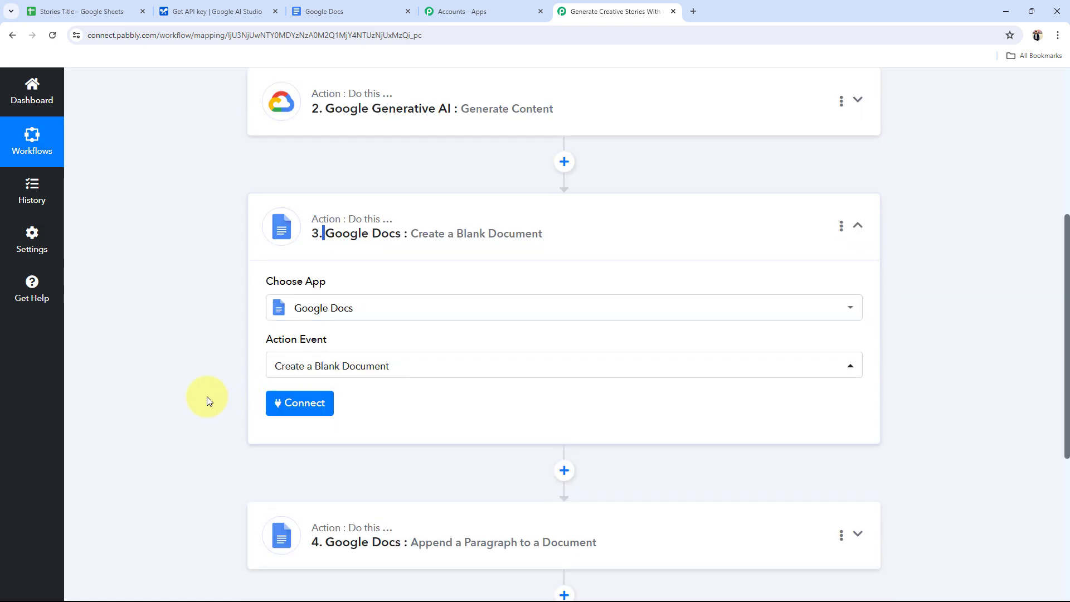
Step: Look at the option for adding a new Google Docs connection, then connect the action with the existing Google Docs #12 connection
left_click(316, 409)
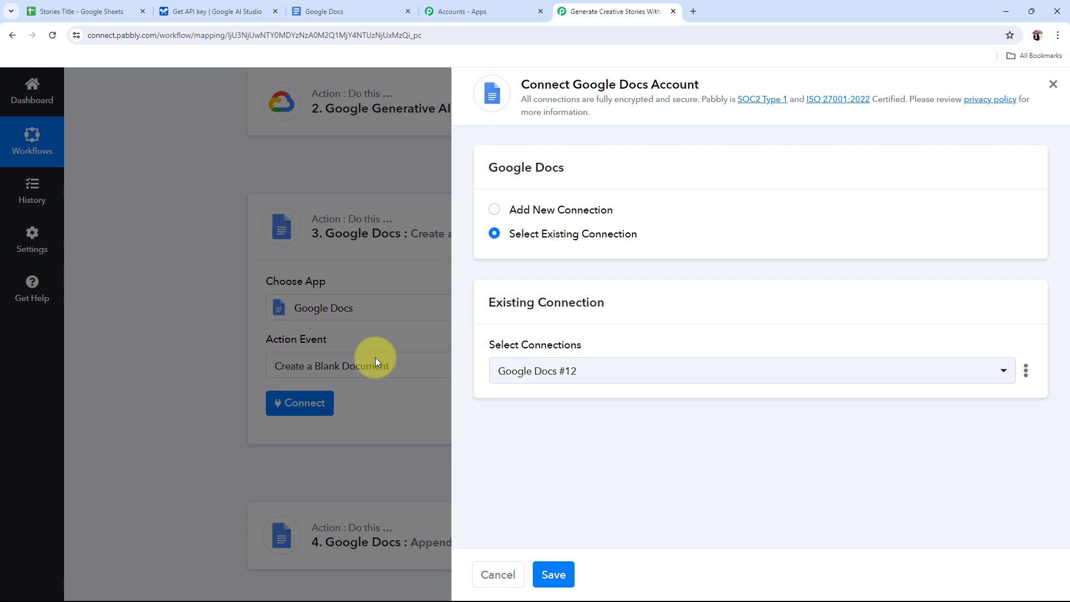
left_click(494, 210)
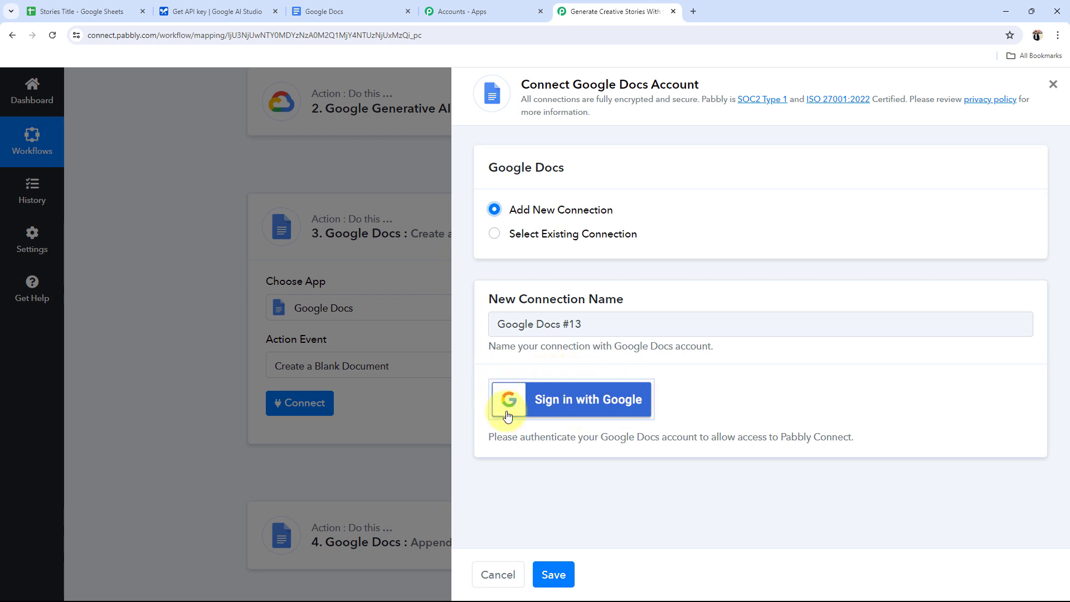
left_click_drag(573, 85, 718, 85)
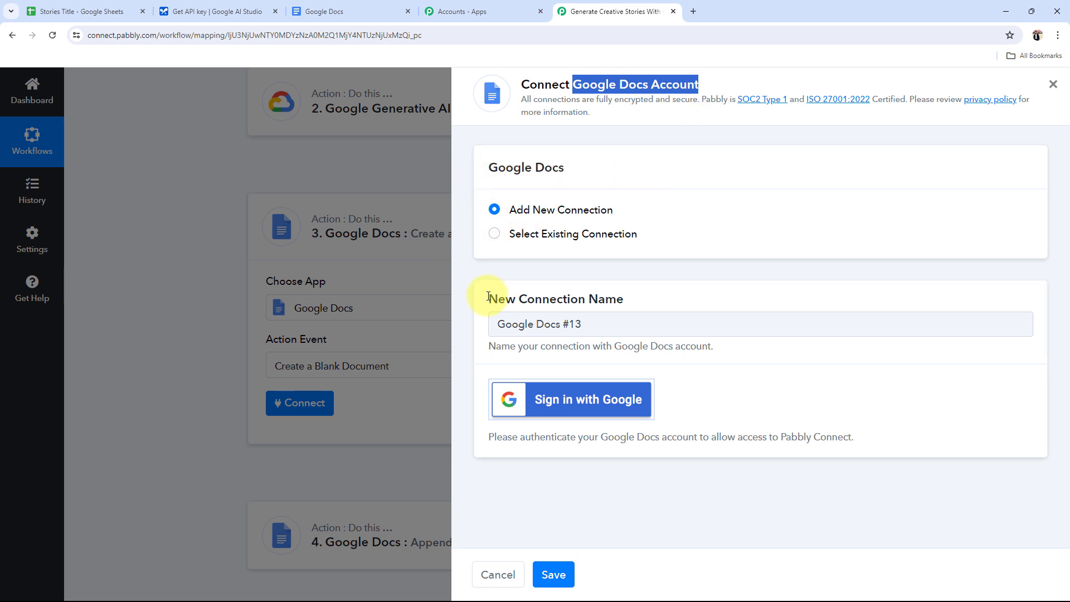
left_click(490, 237)
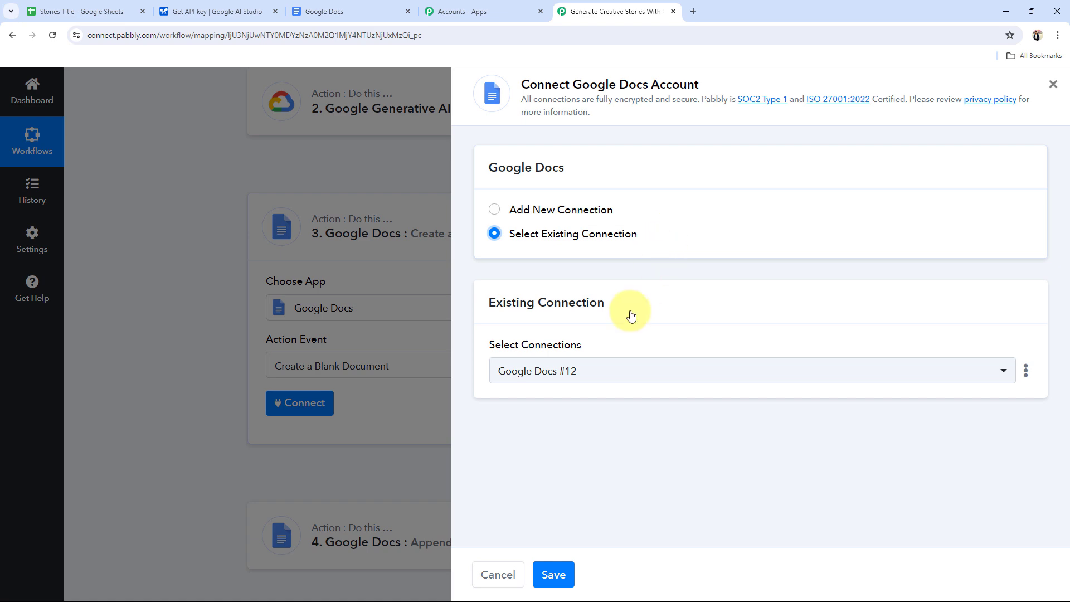
left_click(549, 564)
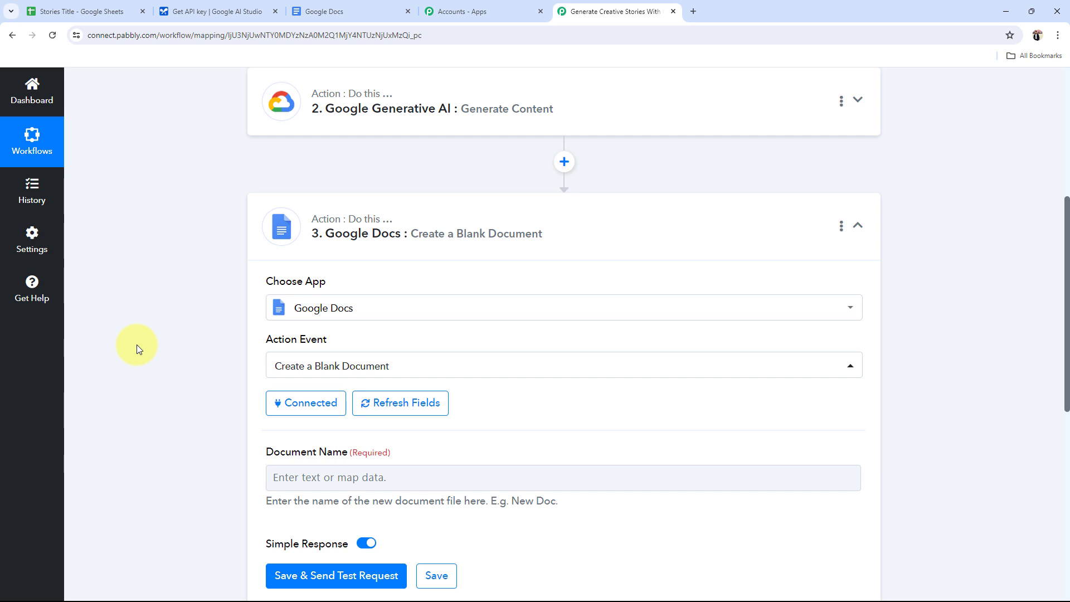
Step: Map the Title value from the Google Sheets trigger into the Document Name field of the Create a Blank Document action
scroll(128, 344, "down", 4)
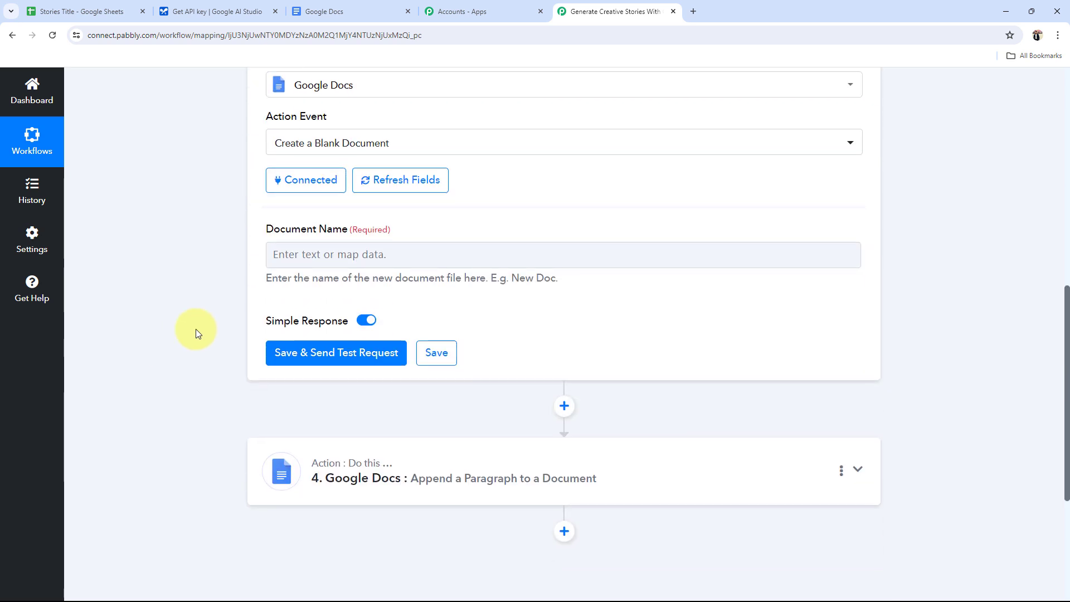
left_click_drag(268, 225, 393, 226)
left_click(191, 268)
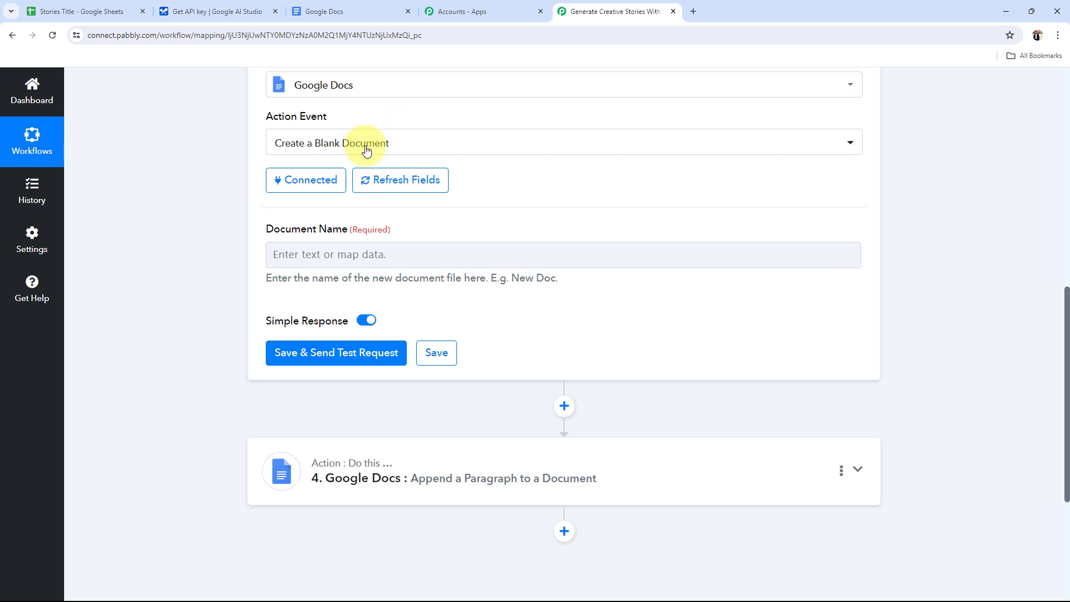
scroll(368, 290, "up", 2)
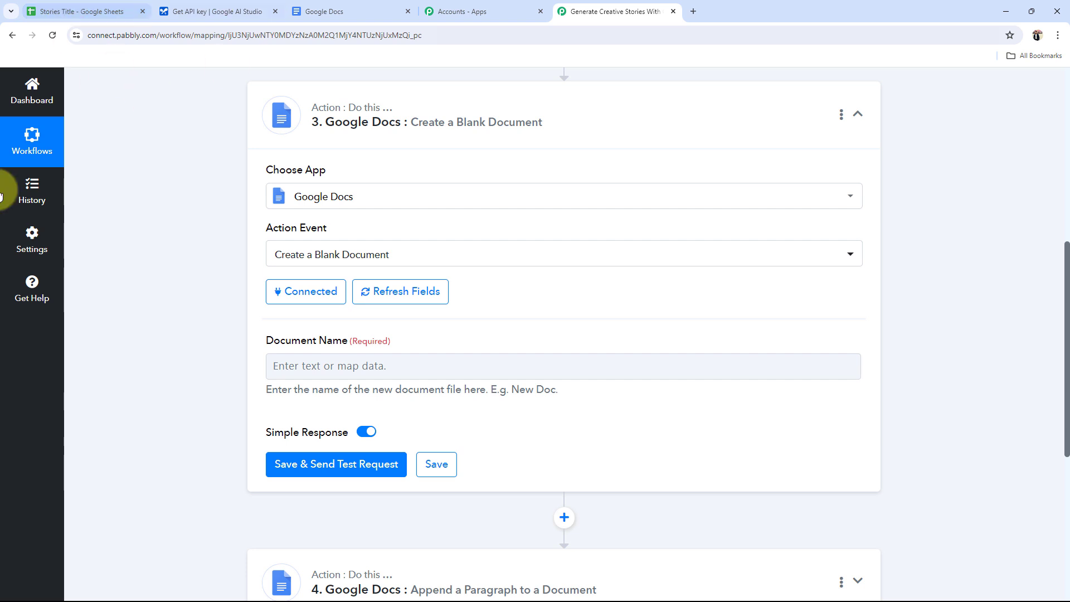
scroll(153, 370, "down", 2)
left_click(340, 261)
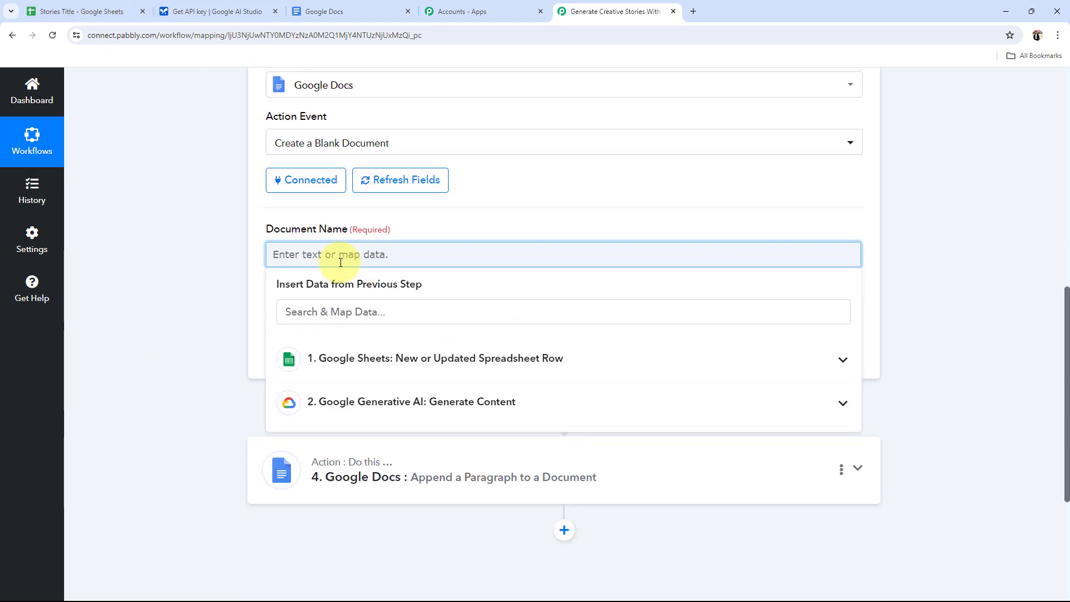
left_click(825, 366)
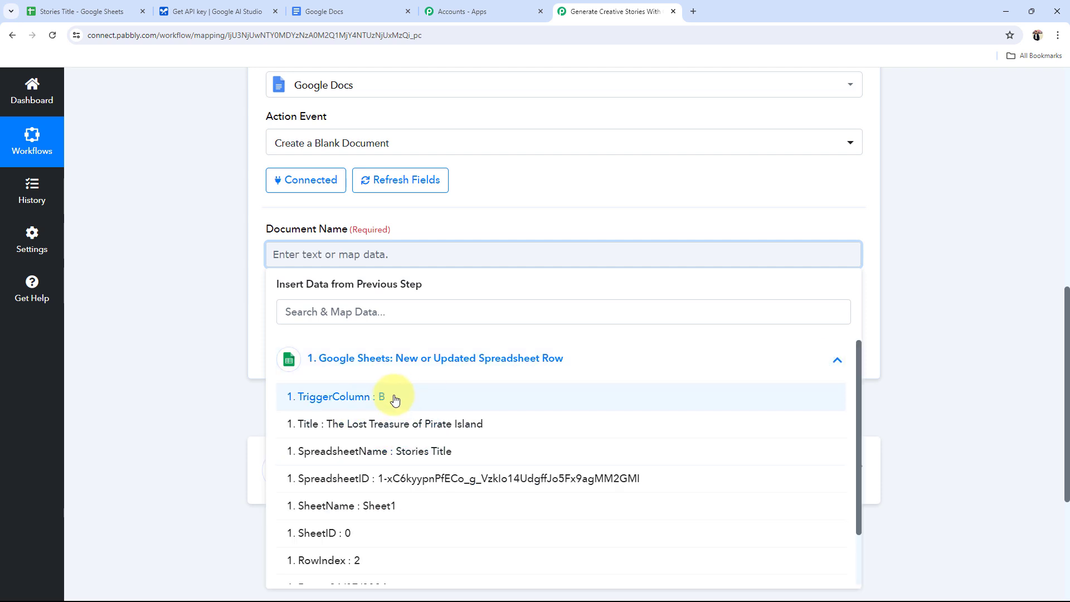
scroll(507, 454, "down", 1)
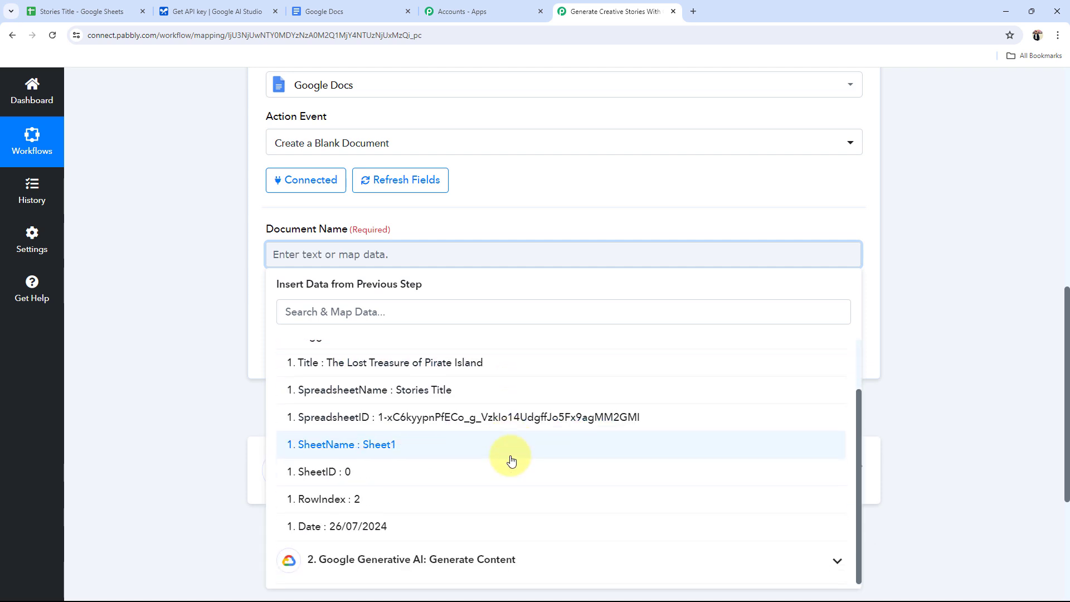
left_click(347, 370)
left_click(171, 369)
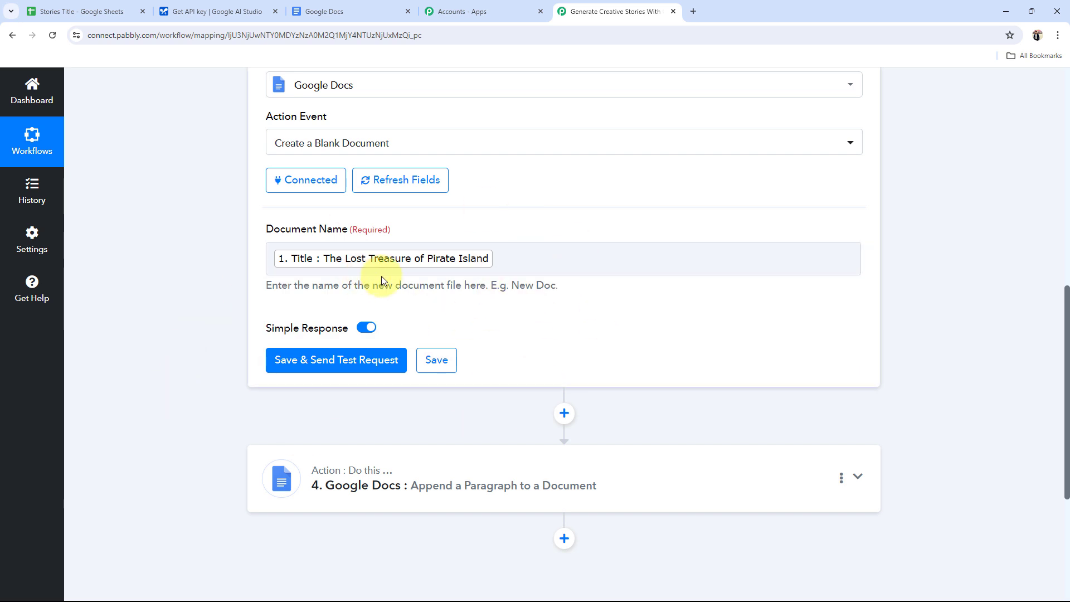
Step: Check the title in the Stories Title spreadsheet, then save and test the Create a Blank Document action and review its response
left_click(90, 11)
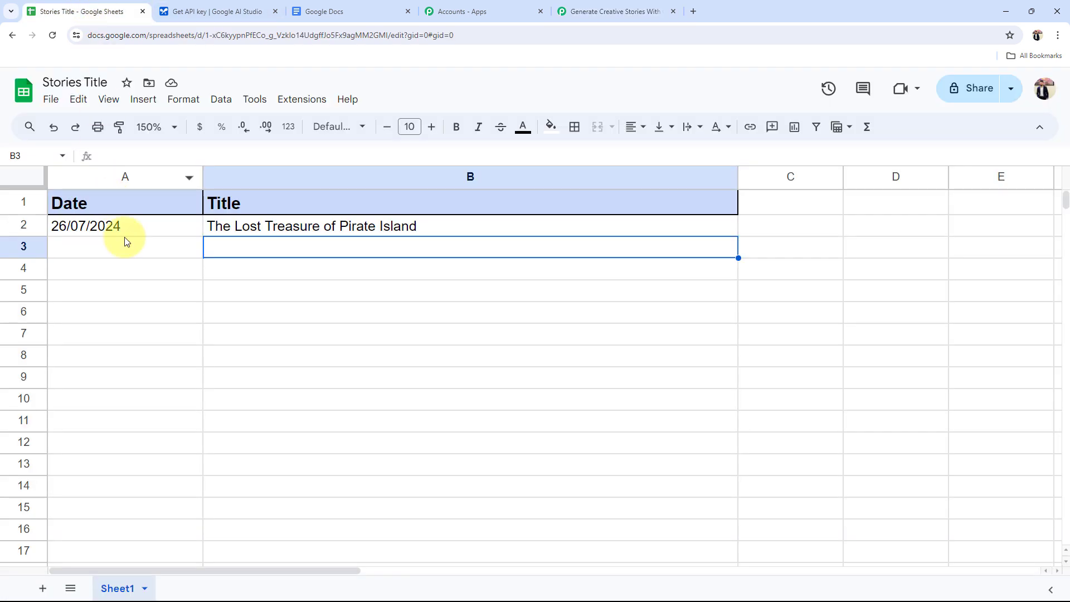
left_click(601, 7)
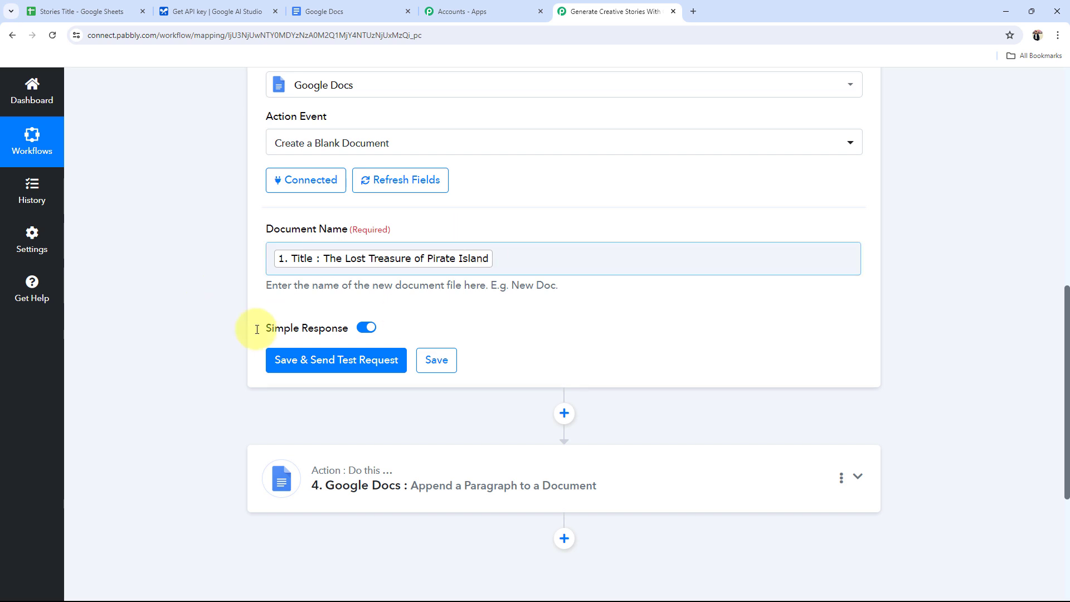
left_click(285, 359)
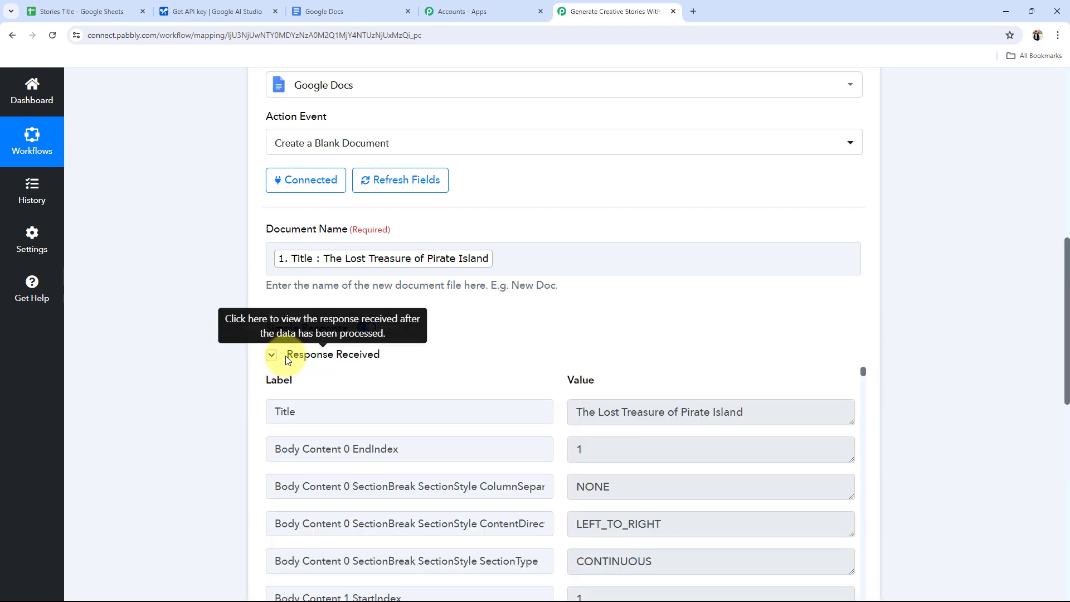
scroll(279, 361, "down", 4)
left_click_drag(695, 336, 509, 339)
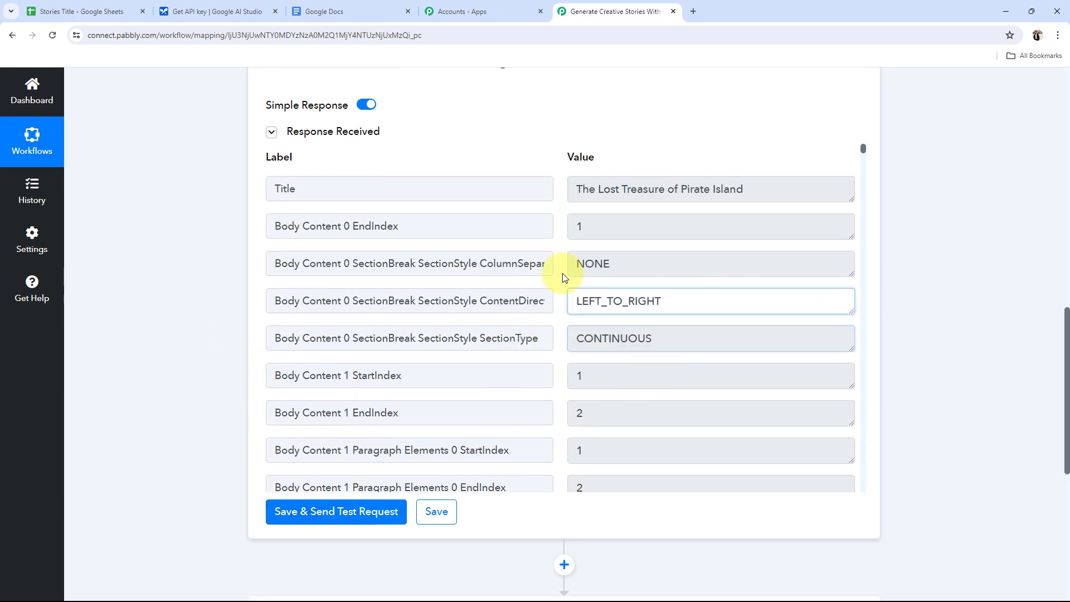
left_click_drag(690, 301, 504, 301)
Step: Open The Lost Treasure of Pirate Island document in Google Docs to check it, then return to the Pabbly Connect workflow
left_click(345, 11)
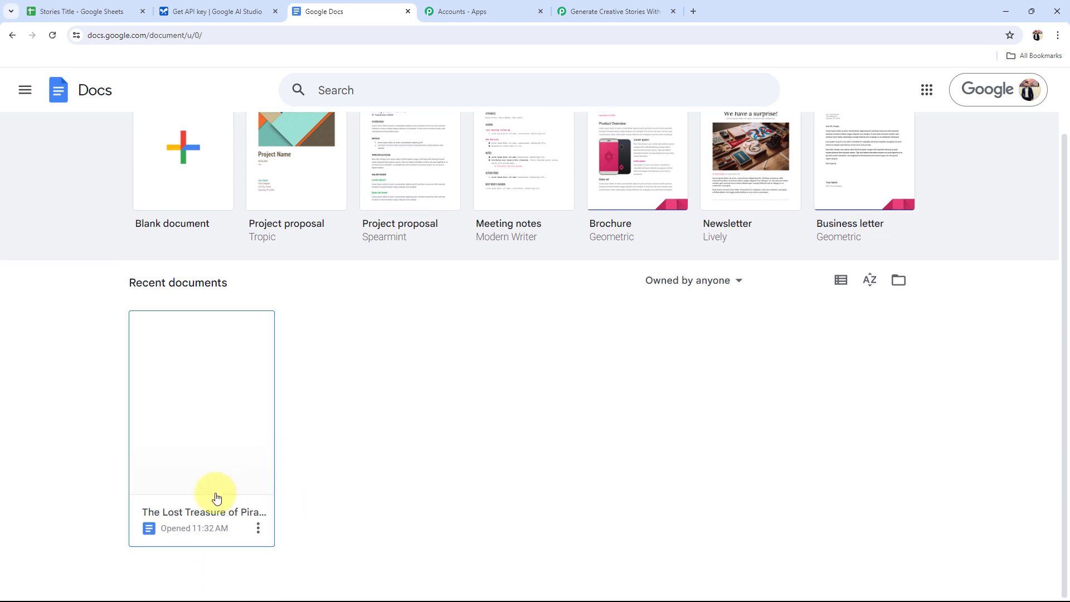
left_click(202, 384)
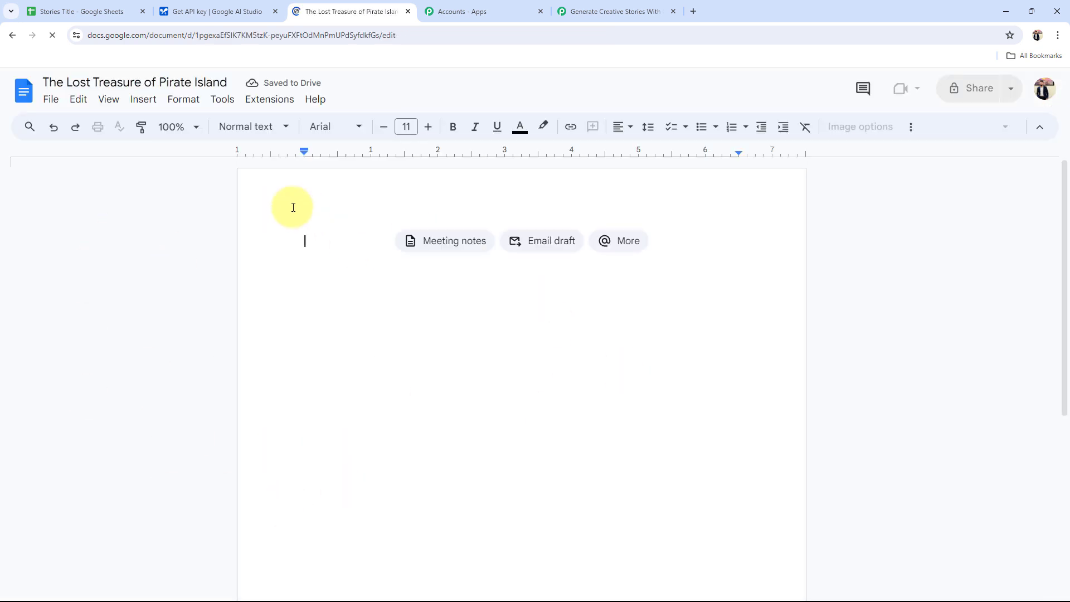
left_click(11, 37)
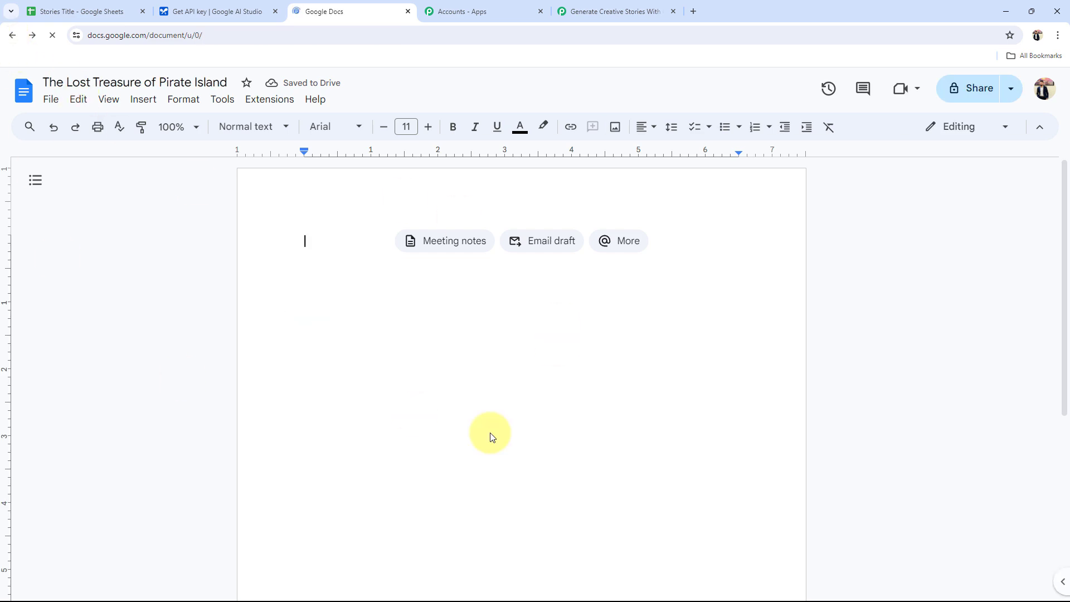
left_click(604, 12)
Step: Collapse the Create a Blank Document action and expand the Google Docs Append a Paragraph to a Document action
left_click(180, 465)
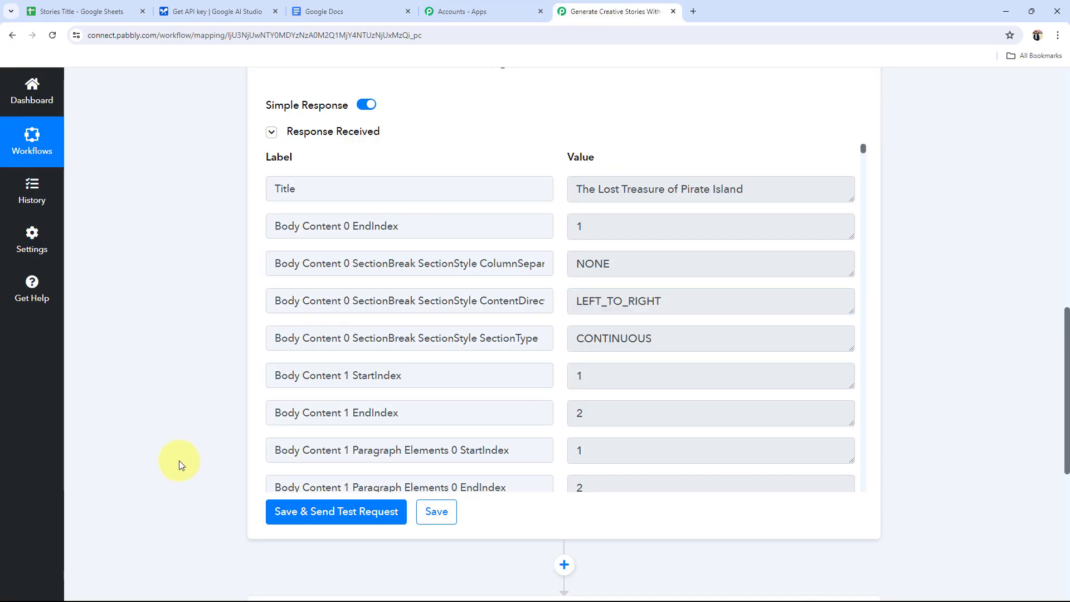
scroll(184, 457, "up", 7)
left_click(485, 164)
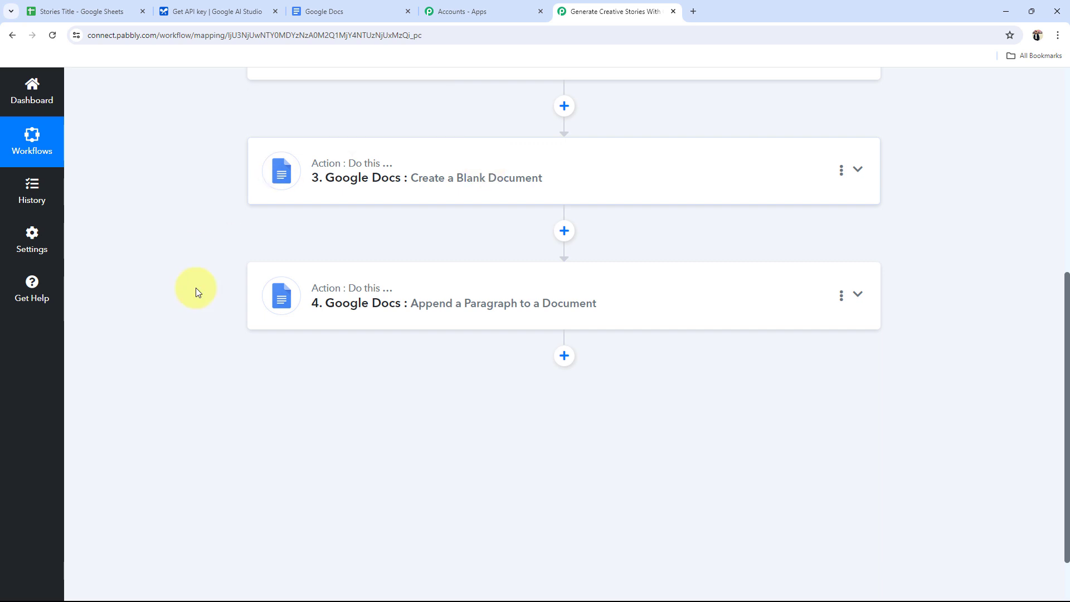
left_click(355, 301)
scroll(354, 297, "down", 1)
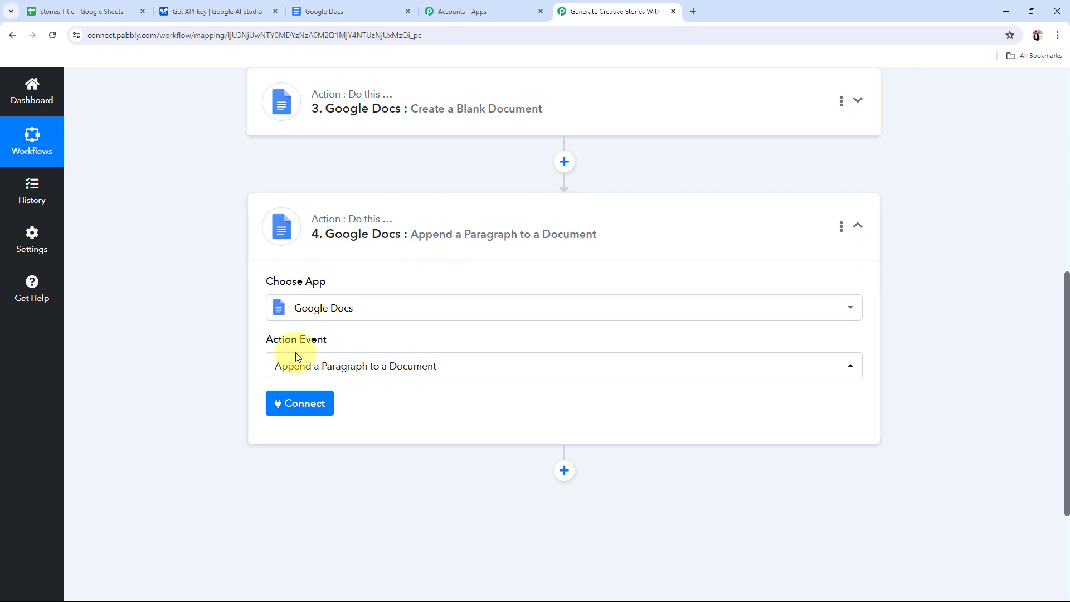
Step: Connect the Append a Paragraph to a Document action through the existing Google Docs #12 connection and review its Document and Inserted Text fields
left_click(323, 409)
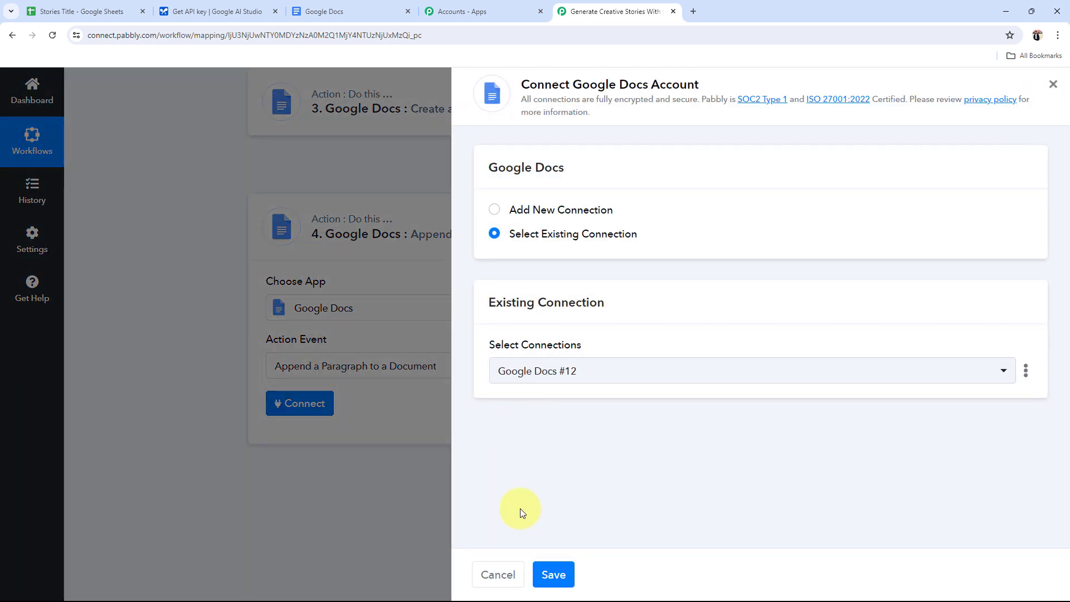
left_click(560, 578)
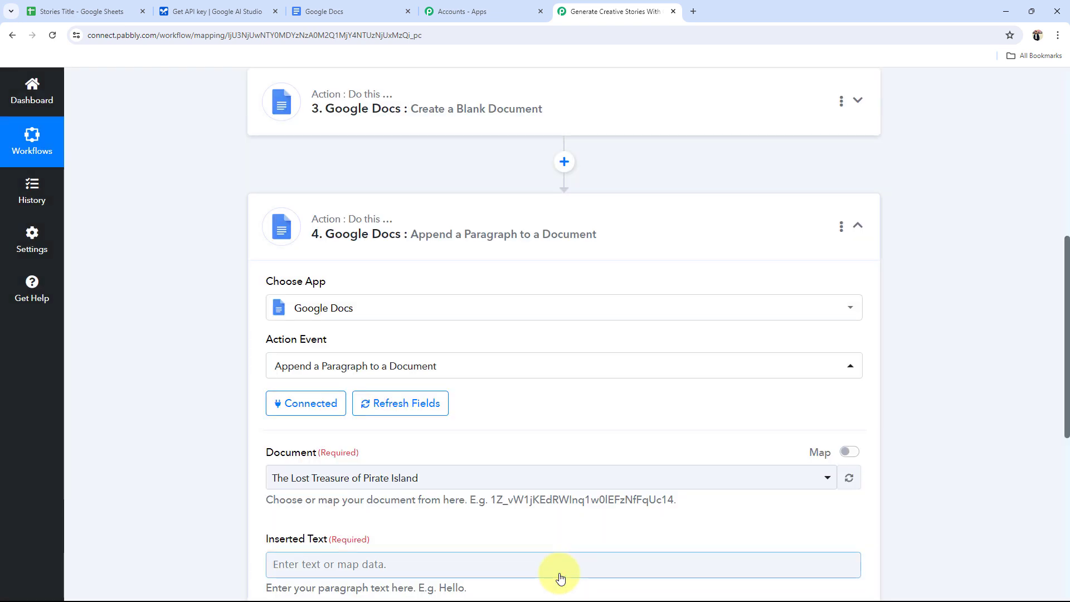
scroll(176, 441, "down", 4)
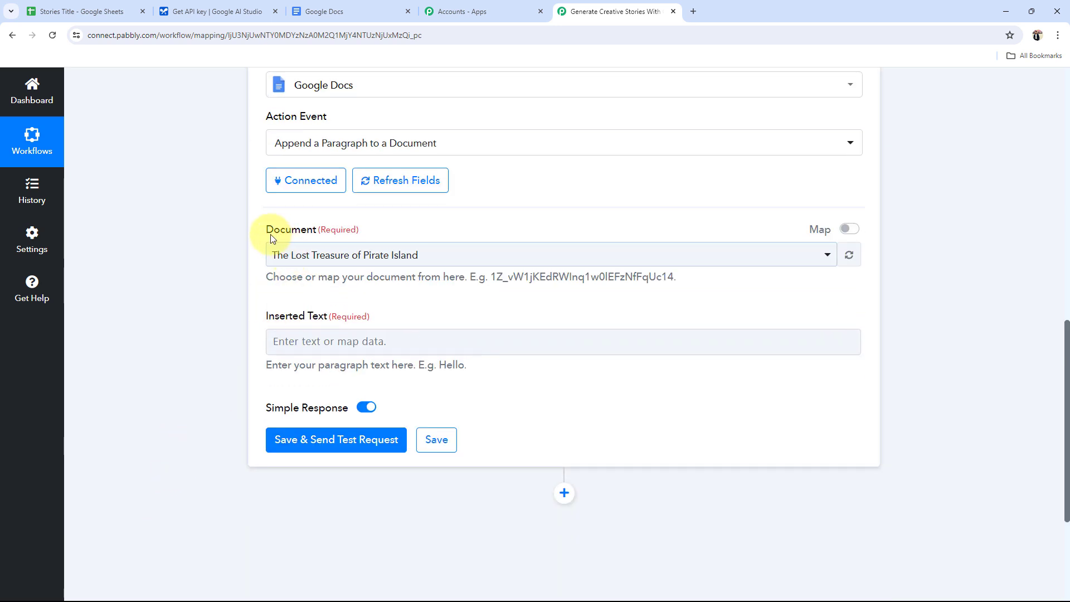
left_click_drag(270, 234, 354, 232)
left_click(256, 312)
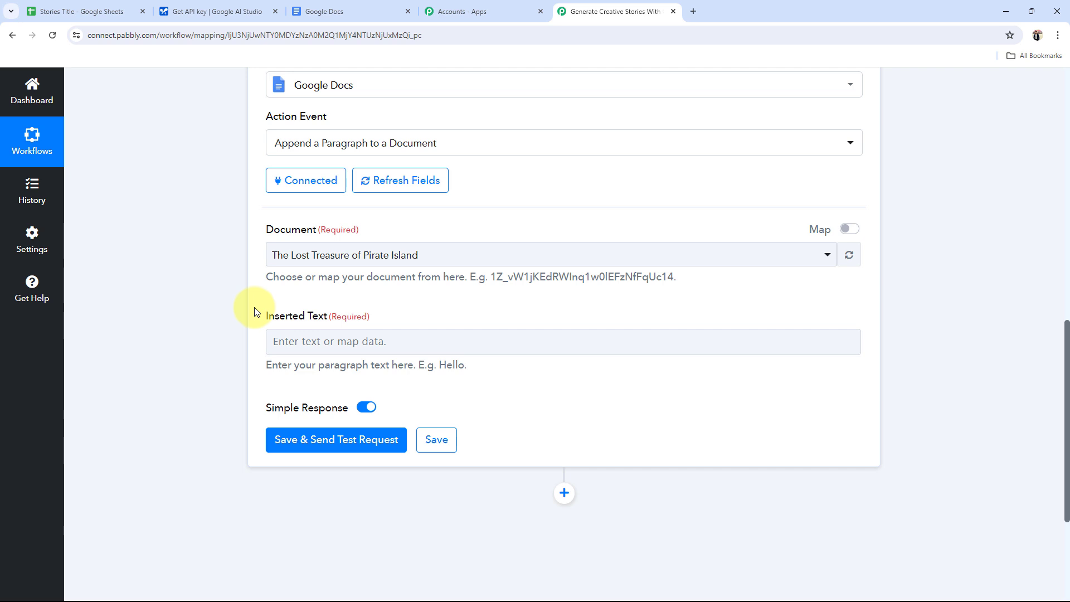
Step: Check the recent documents in Google Docs, then enable mapping for the Document field in Pabbly Connect and clear its content
left_click(313, 14)
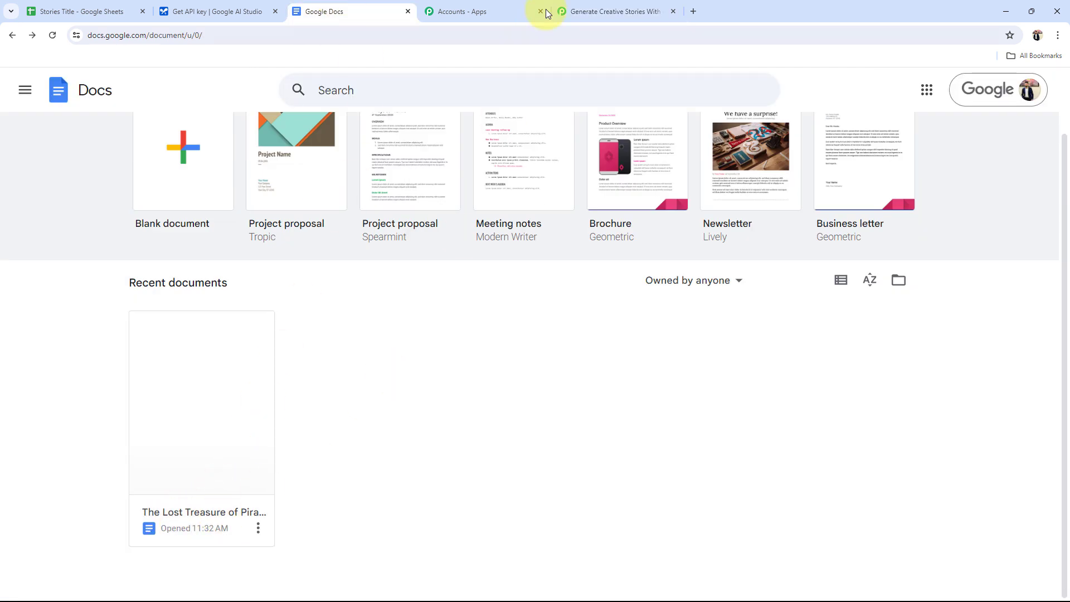
left_click(567, 10)
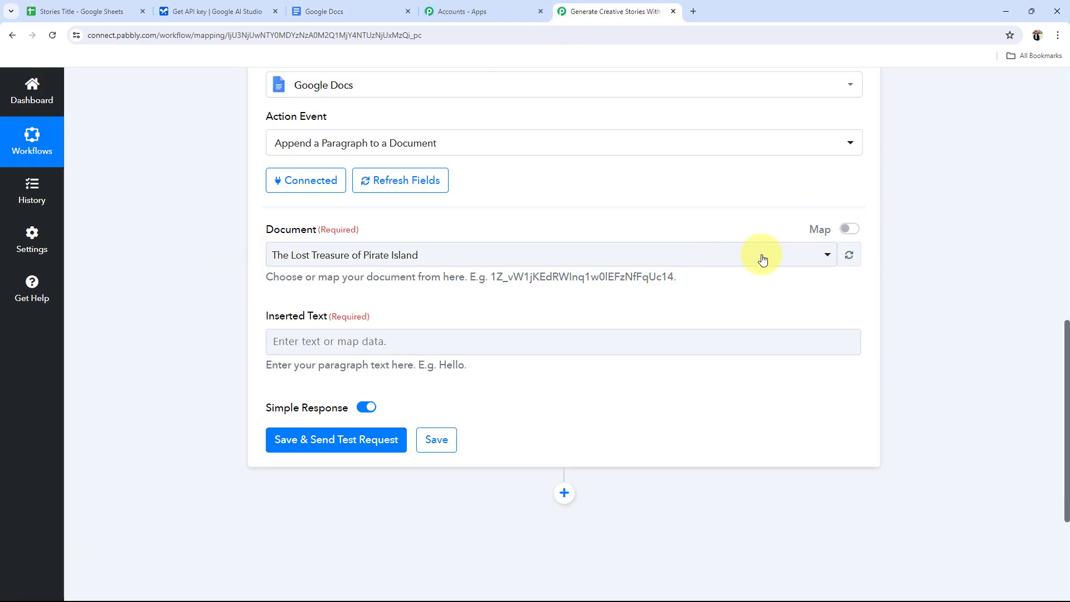
left_click(848, 230)
left_click_drag(586, 245, 222, 242)
key("BackSpace")
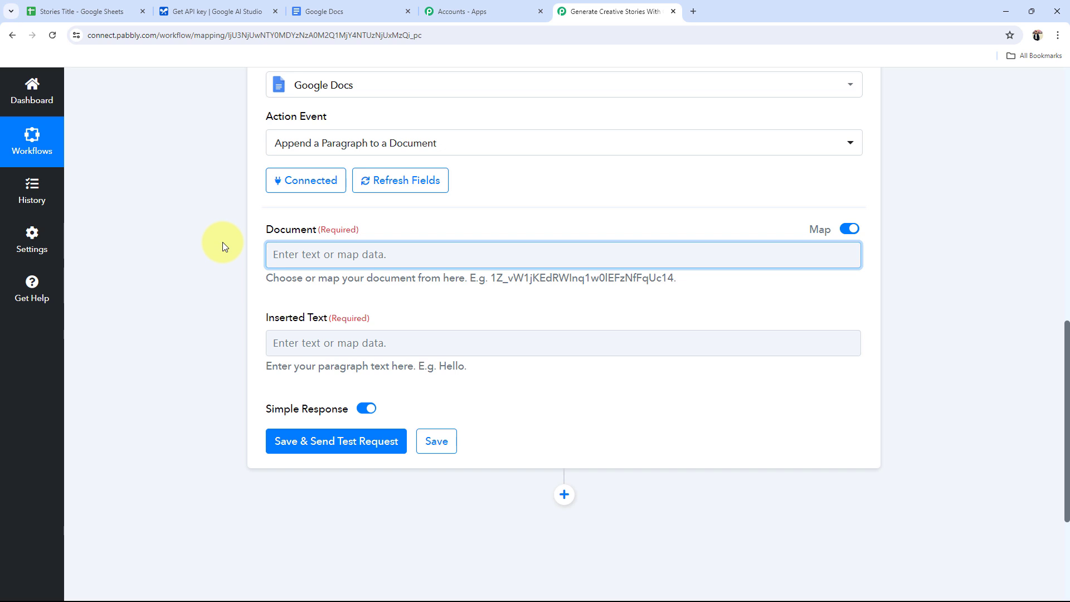
Step: Look through the Create a Blank Document response data for the document ID, checking the recent documents in Google Docs as well
left_click(332, 259)
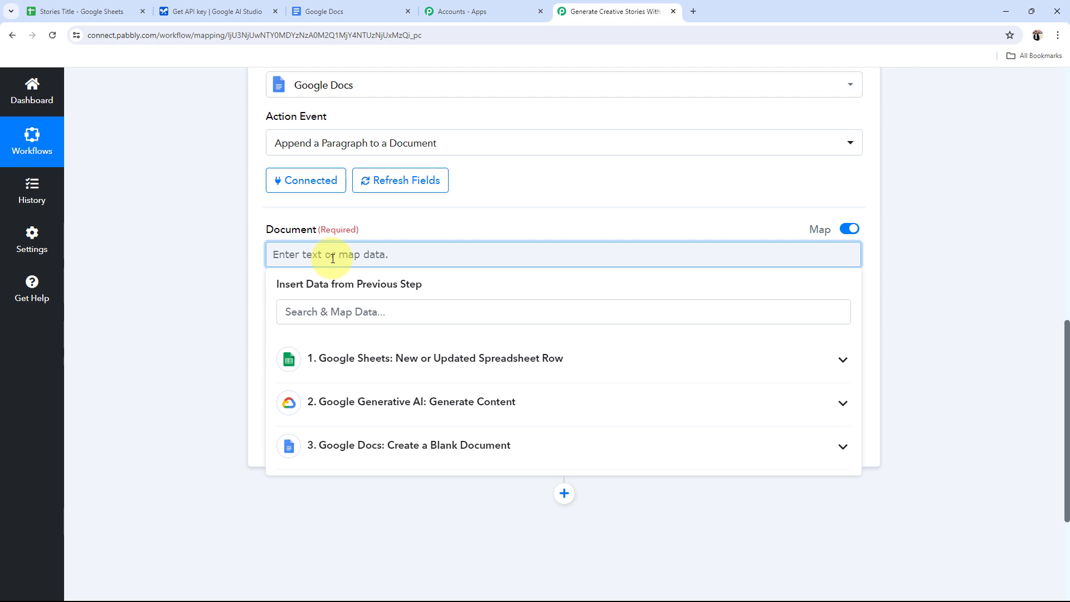
left_click(323, 11)
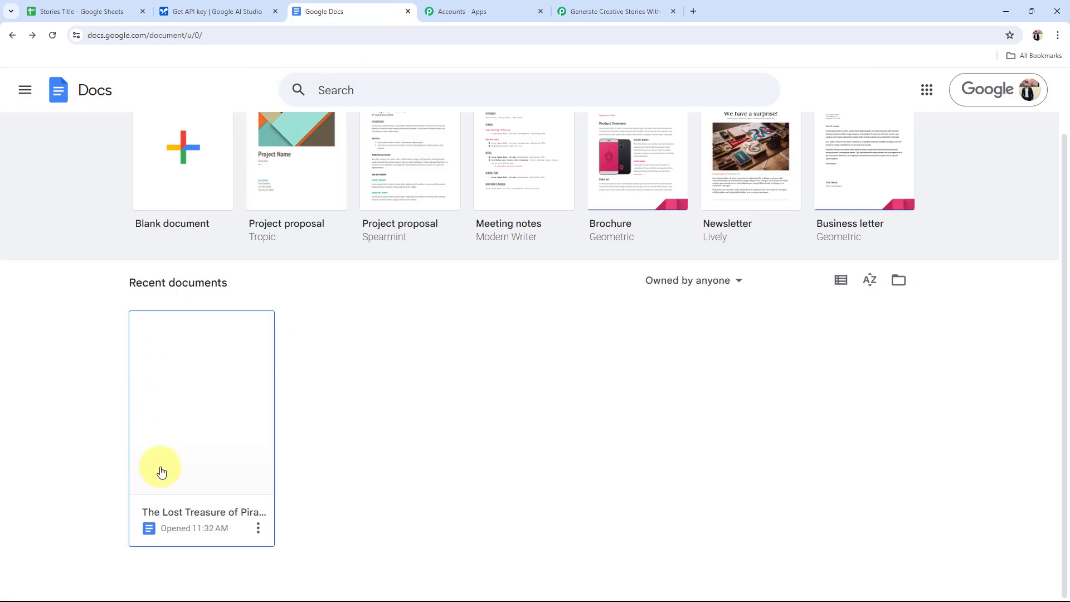
left_click(596, 4)
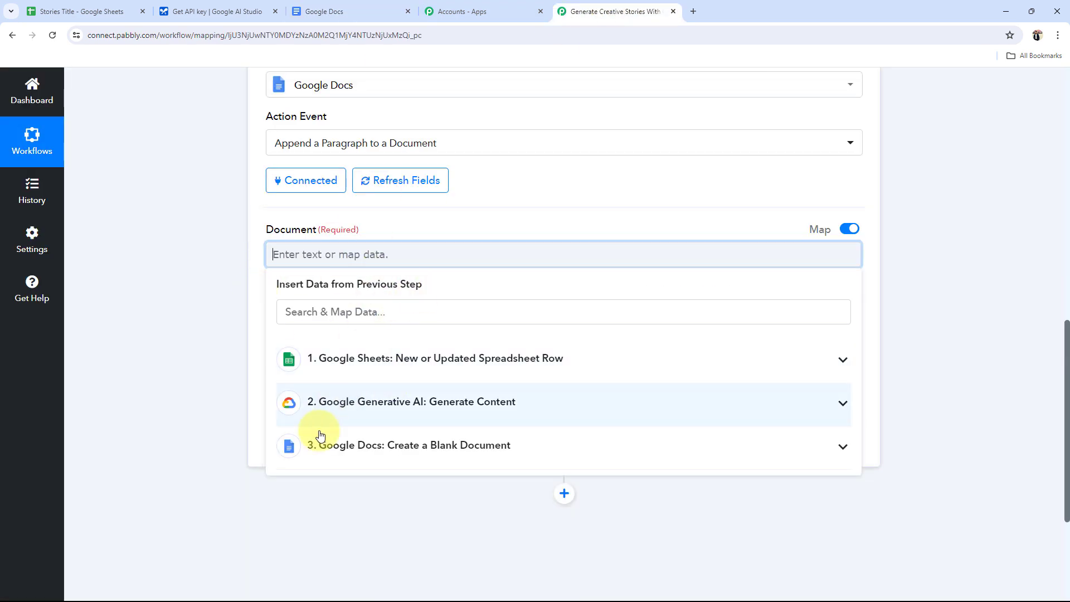
left_click(460, 458)
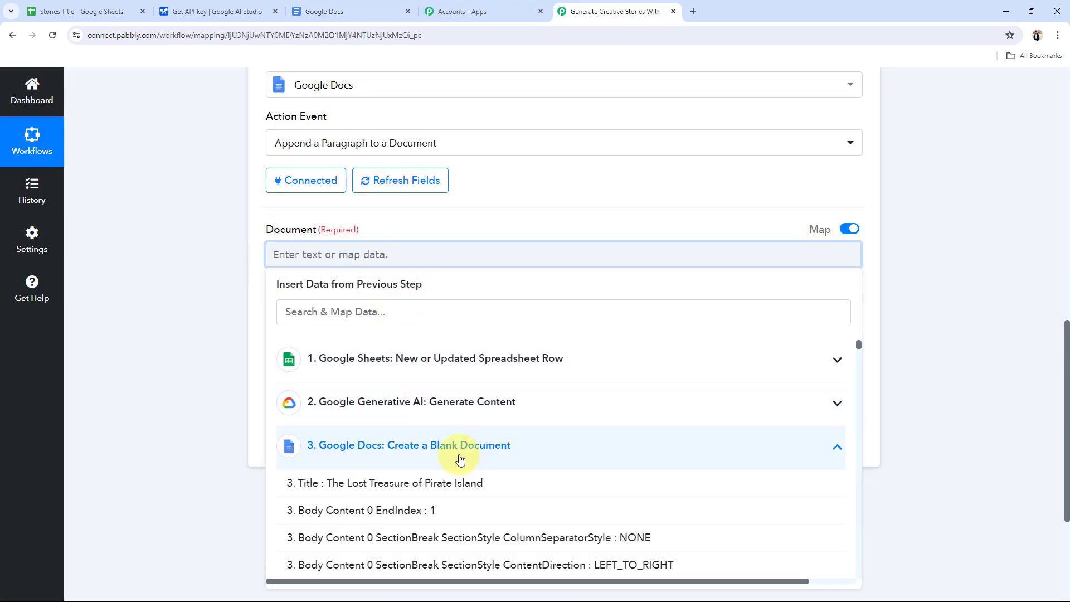
scroll(419, 521, "down", 10)
scroll(419, 523, "down", 5)
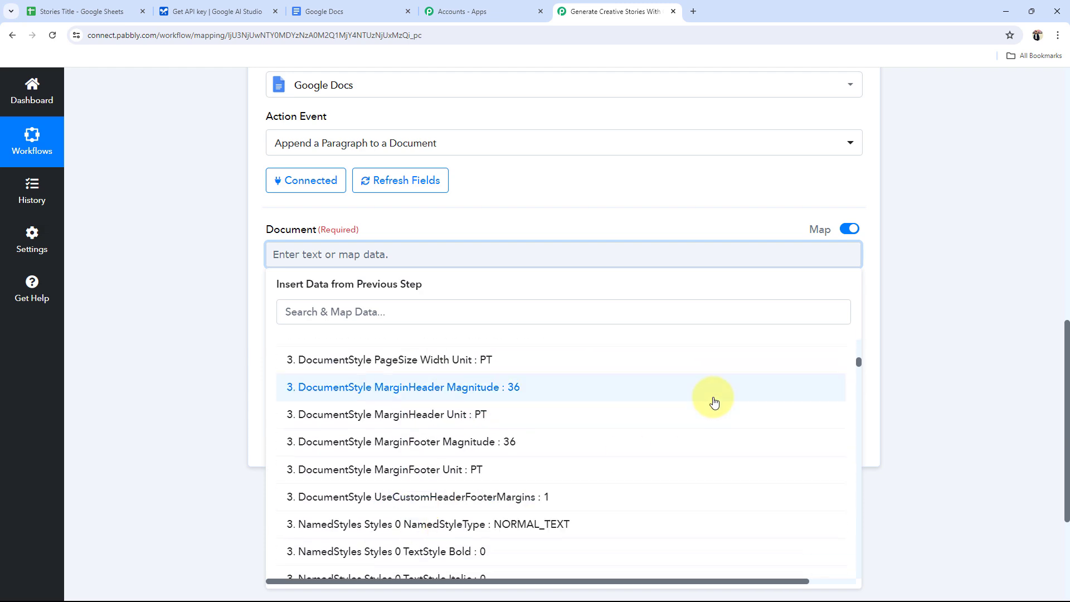
left_click_drag(859, 365, 856, 576)
scroll(445, 381, "down", 4)
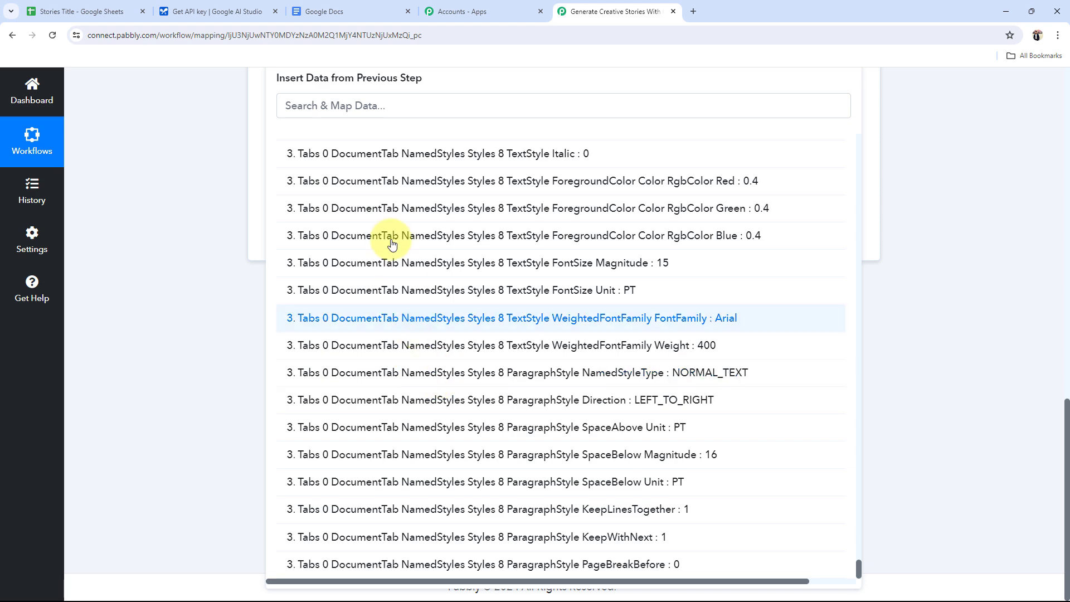
Step: Search the mapping data for "id" and map the DocumentId from Create a Blank Document into the Document field
left_click(322, 105)
type("id")
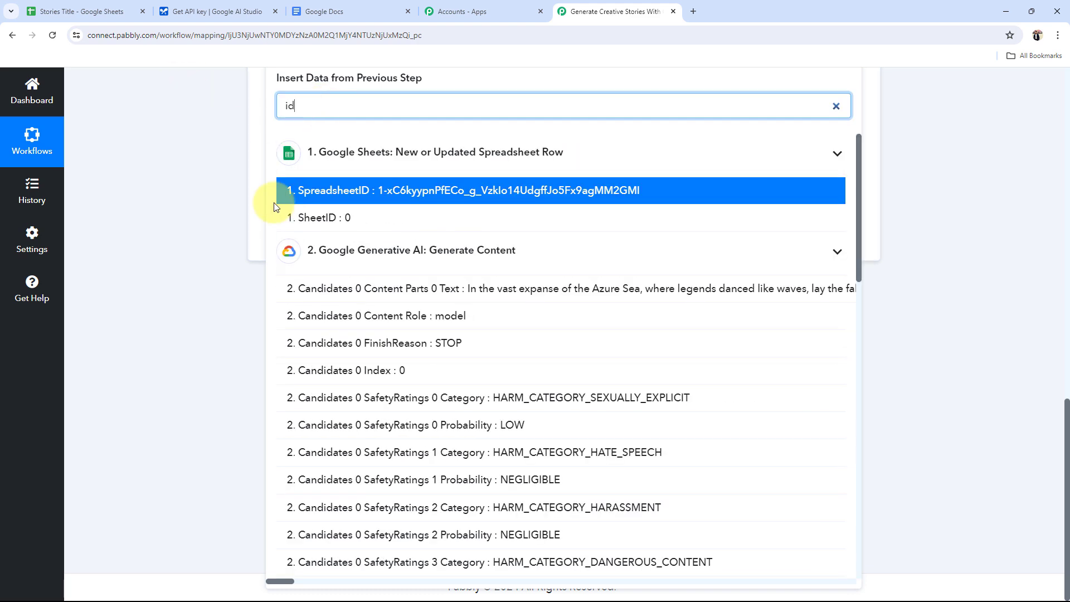
scroll(353, 363, "down", 7)
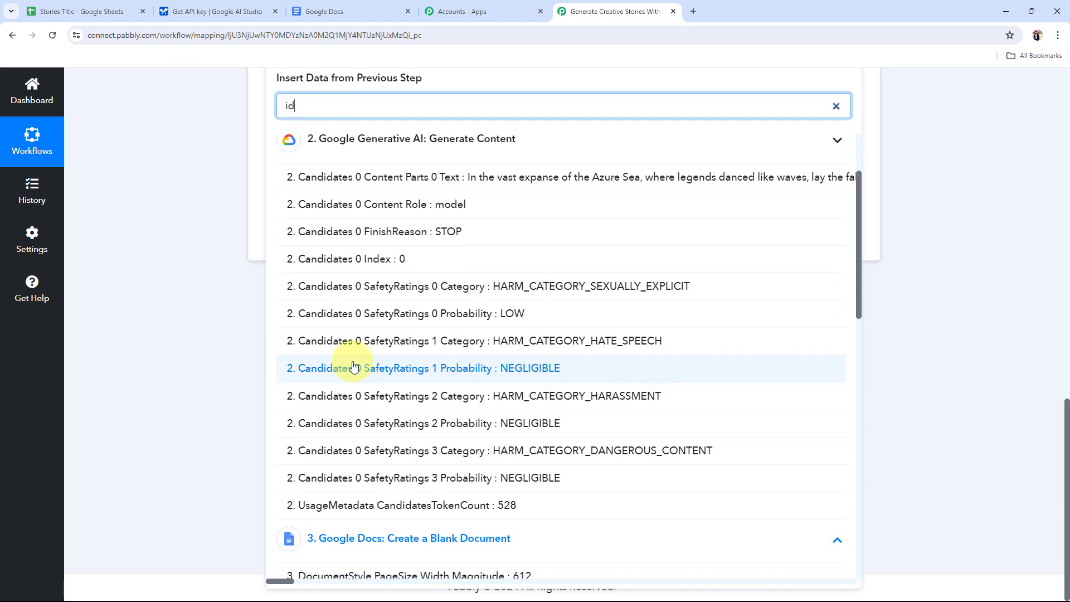
scroll(370, 451, "down", 5)
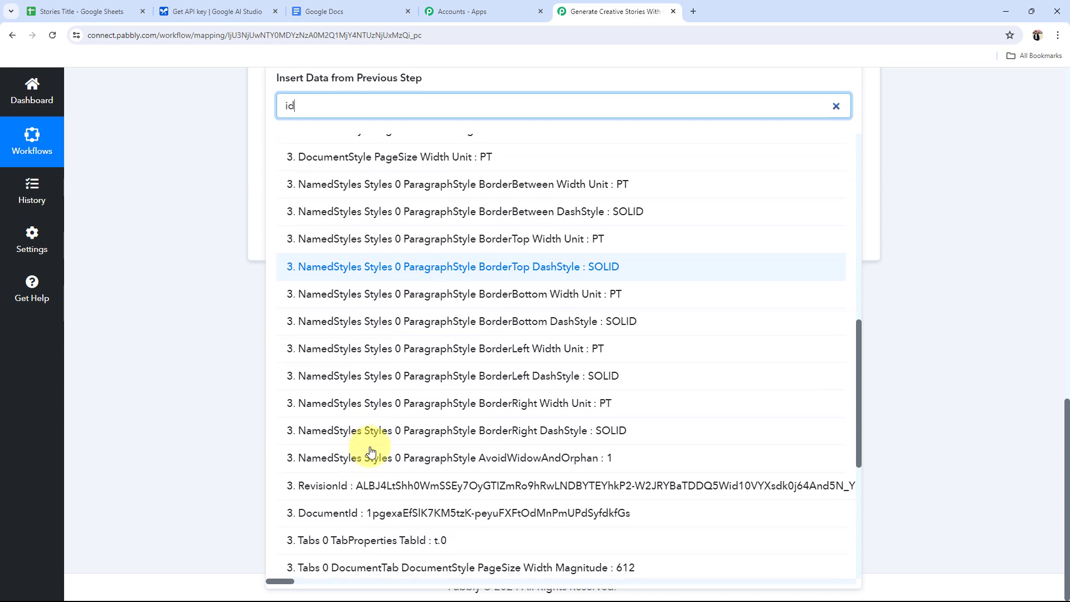
left_click(362, 412)
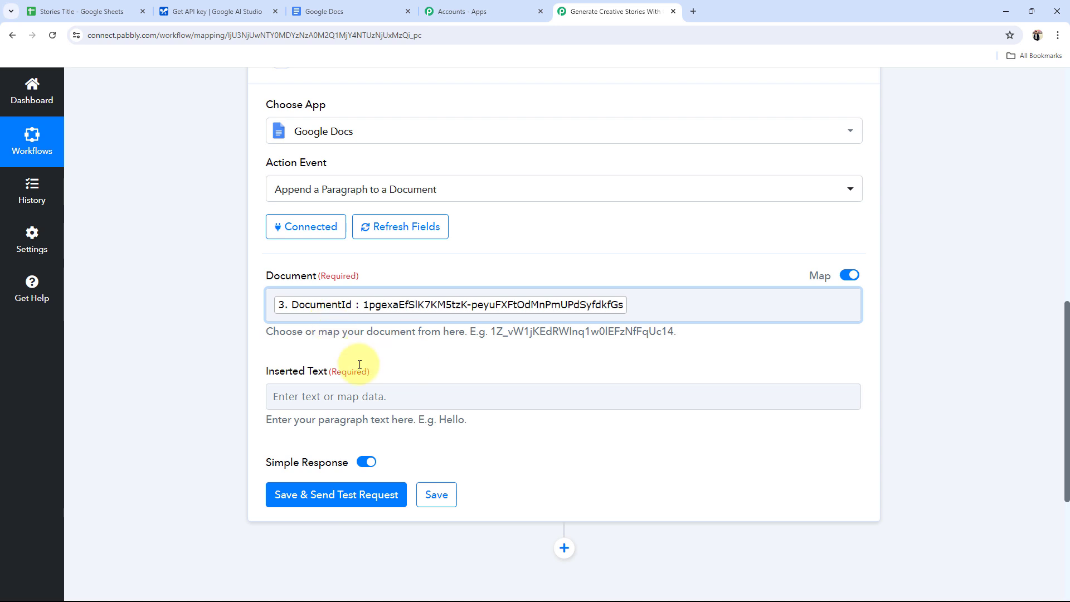
left_click(677, 304)
left_click(208, 334)
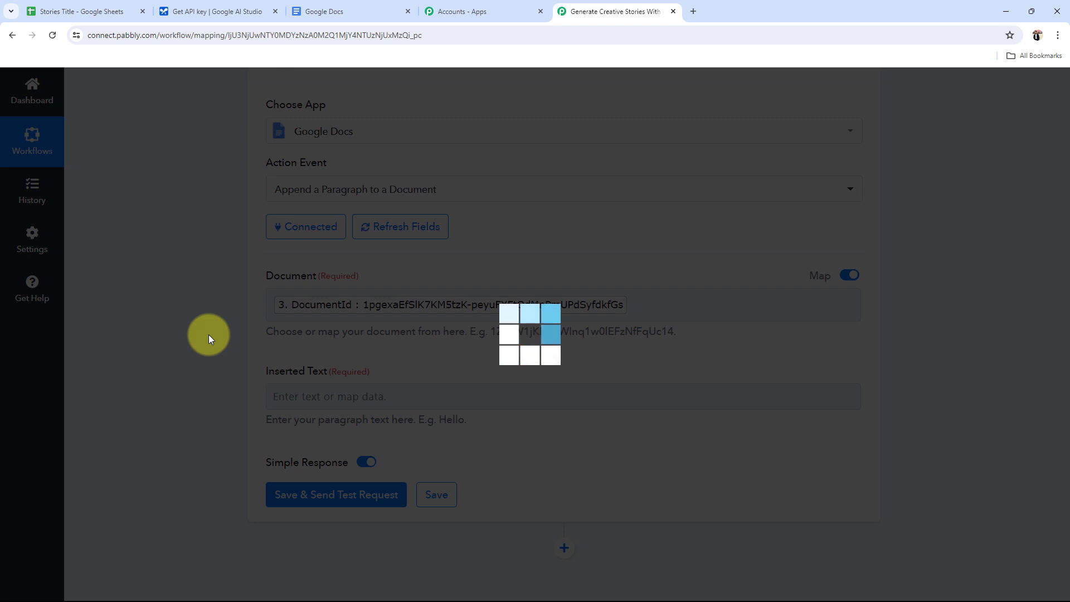
Step: Map the Candidates 0 Content Parts 0 Text value from the Generate Content action into the Inserted Text field and review the story
scroll(298, 210, "down", 3)
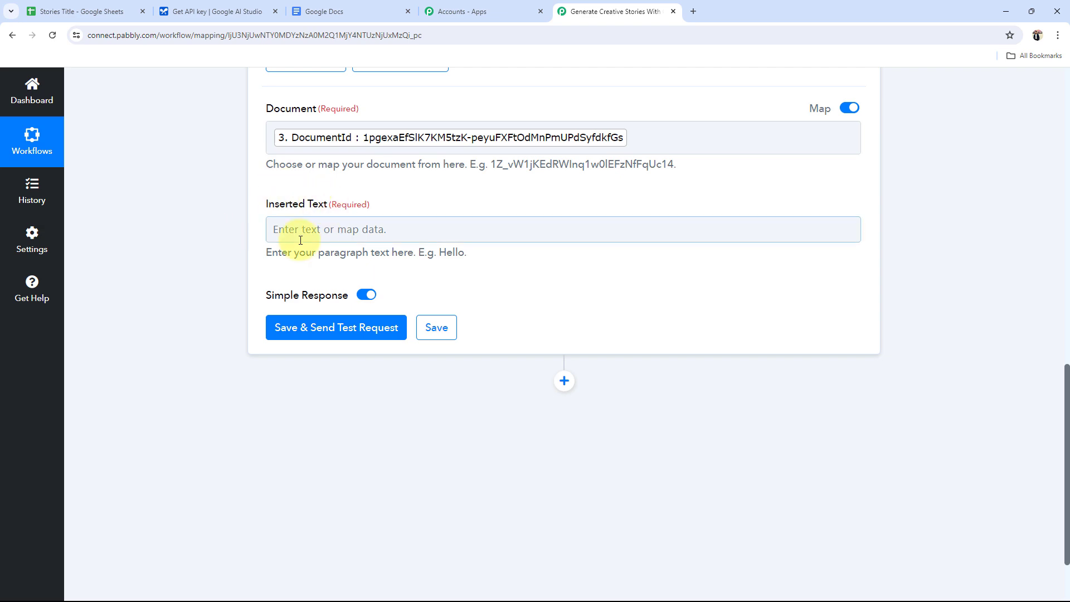
left_click(284, 227)
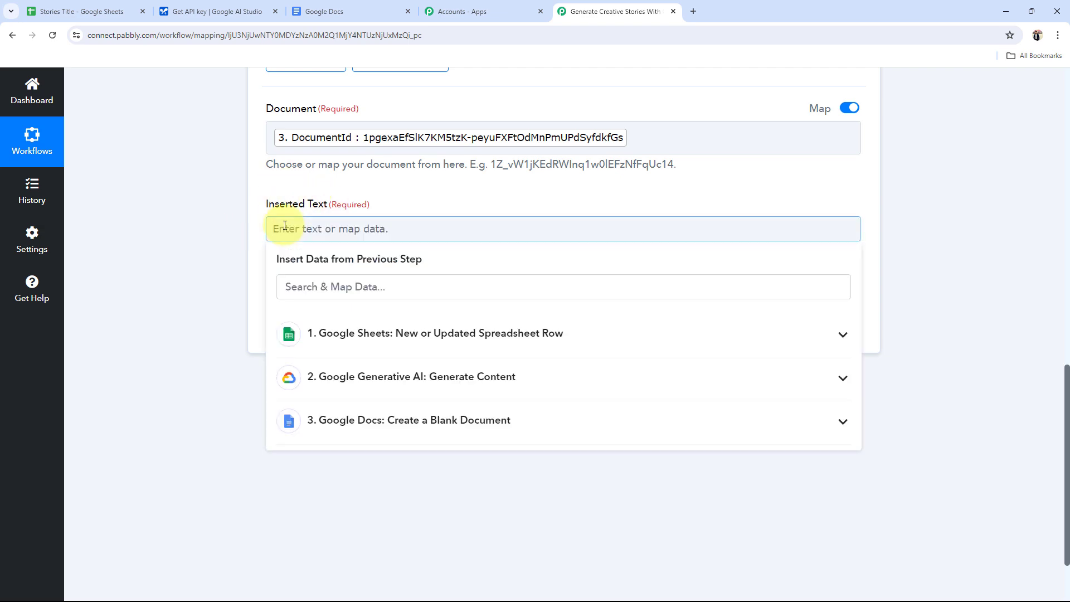
left_click(359, 376)
left_click(239, 331)
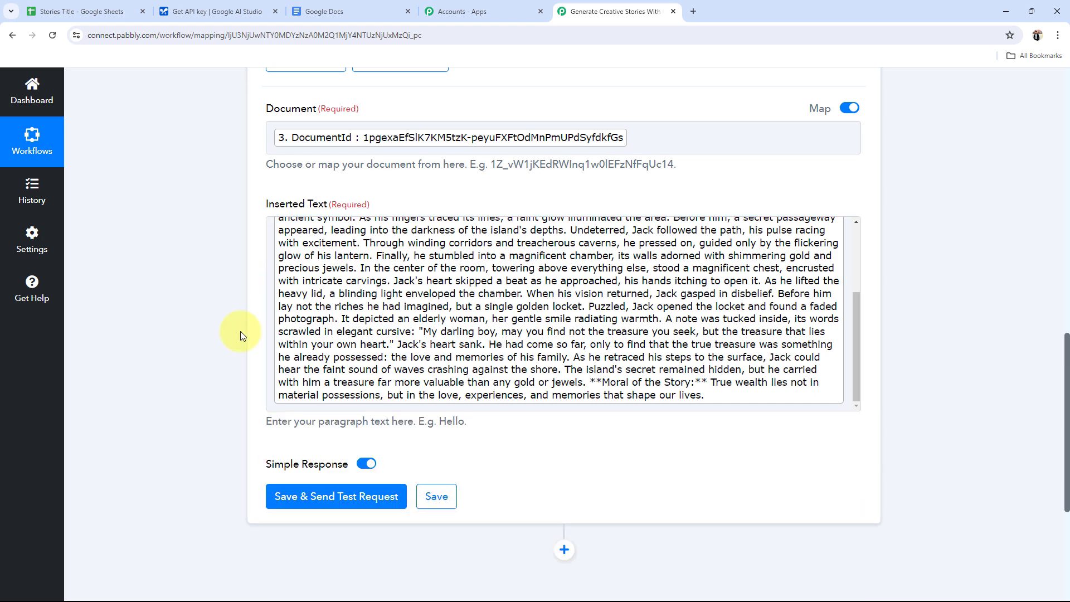
scroll(419, 350, "up", 3)
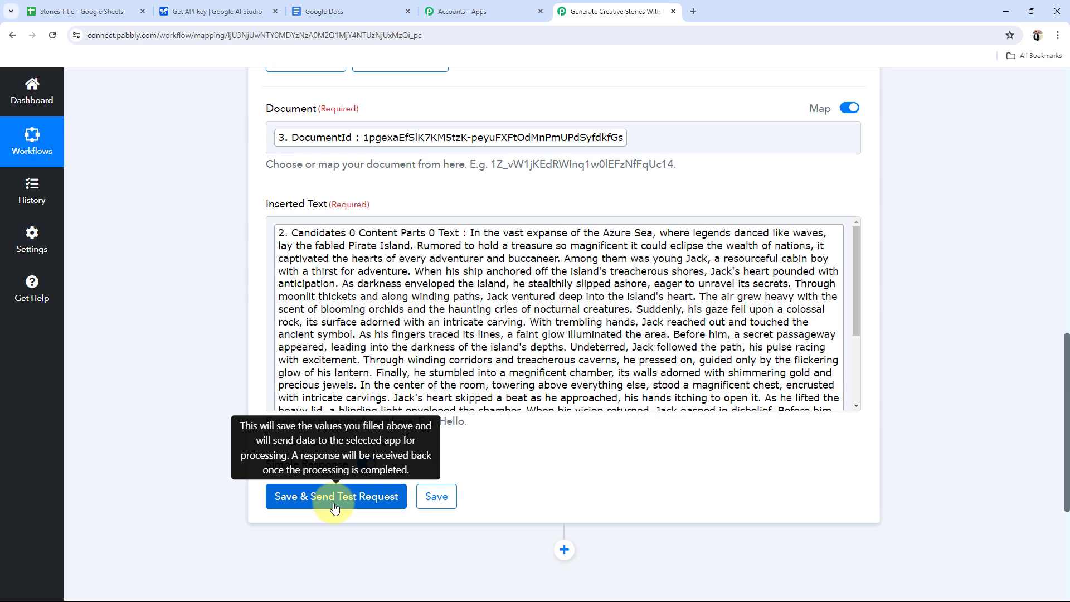
Step: Check the document's preview in Google Docs, then save and test the Append a Paragraph action and examine its response
left_click(307, 8)
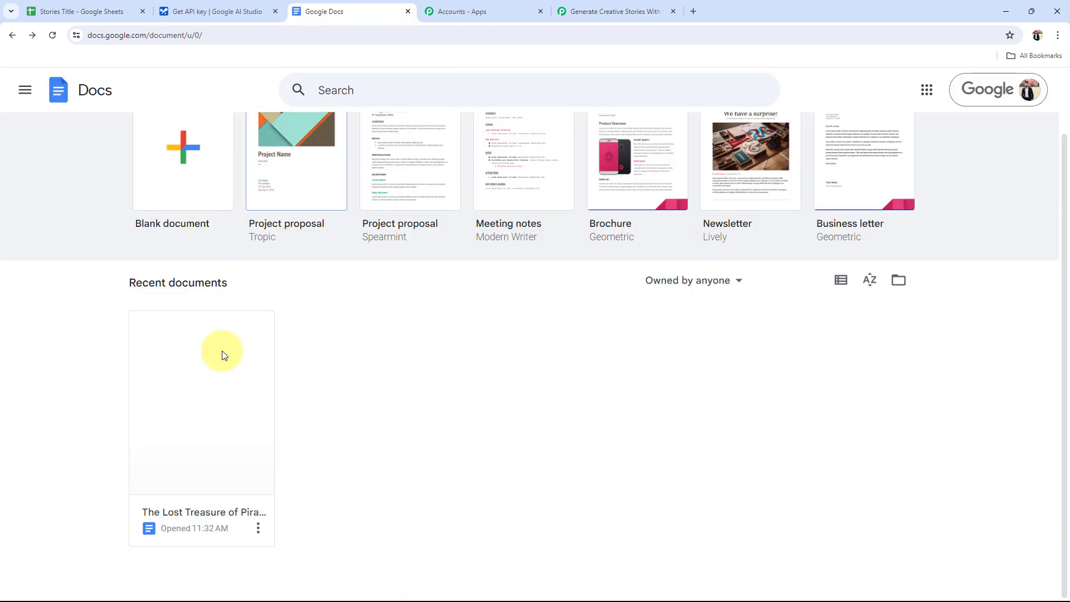
left_click(644, 8)
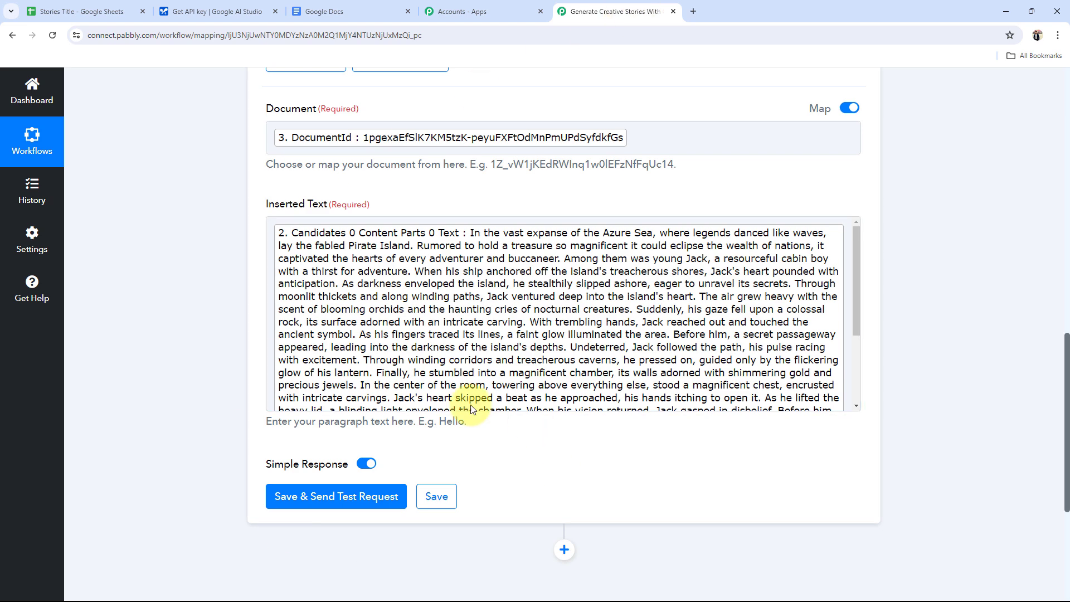
left_click(305, 505)
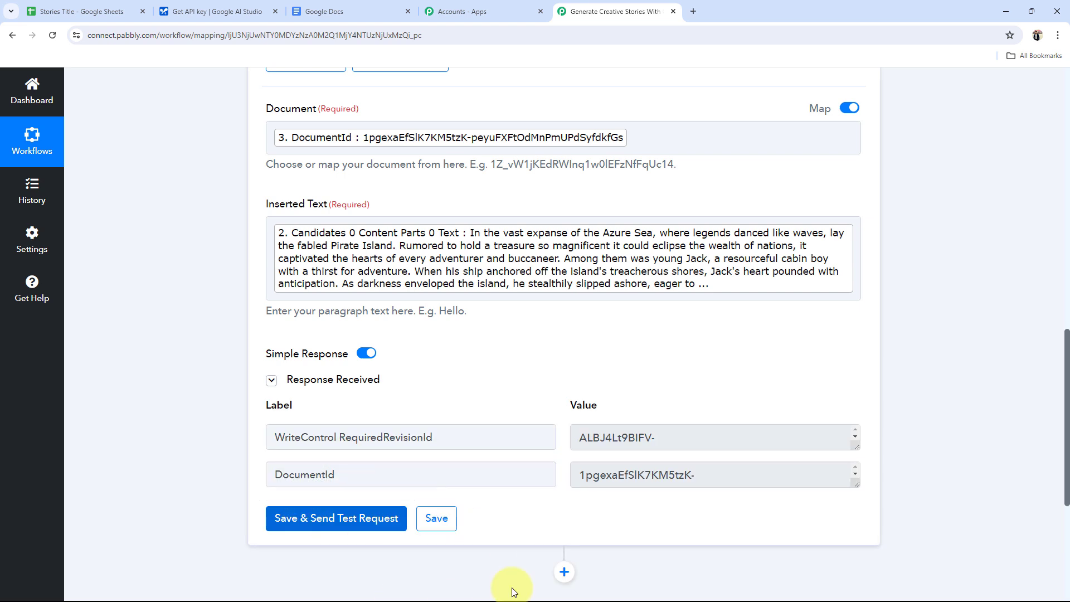
left_click_drag(856, 486, 858, 545)
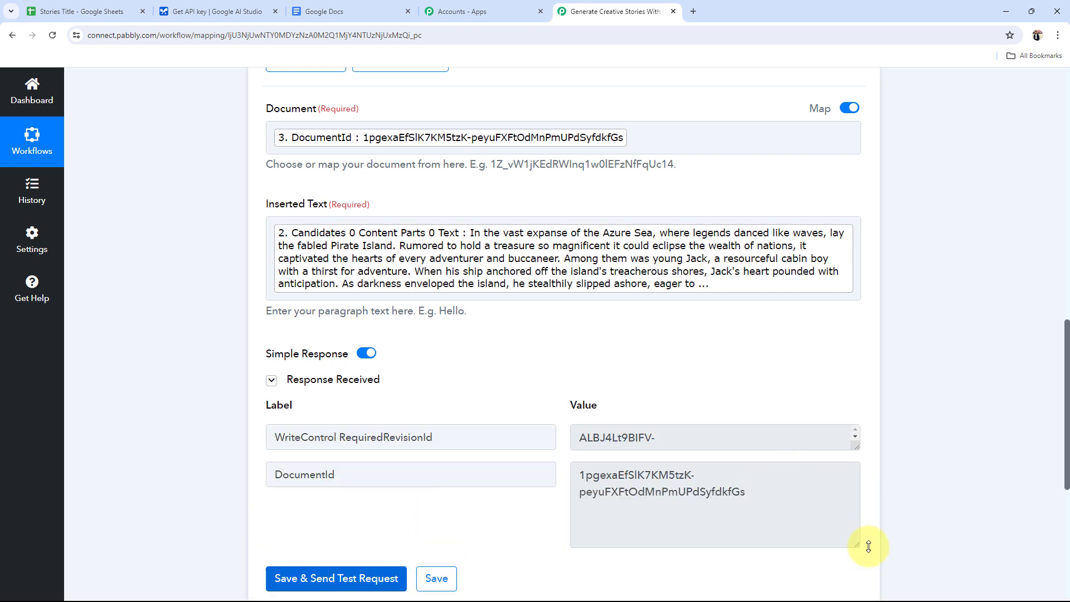
left_click_drag(788, 501, 423, 460)
left_click(173, 426)
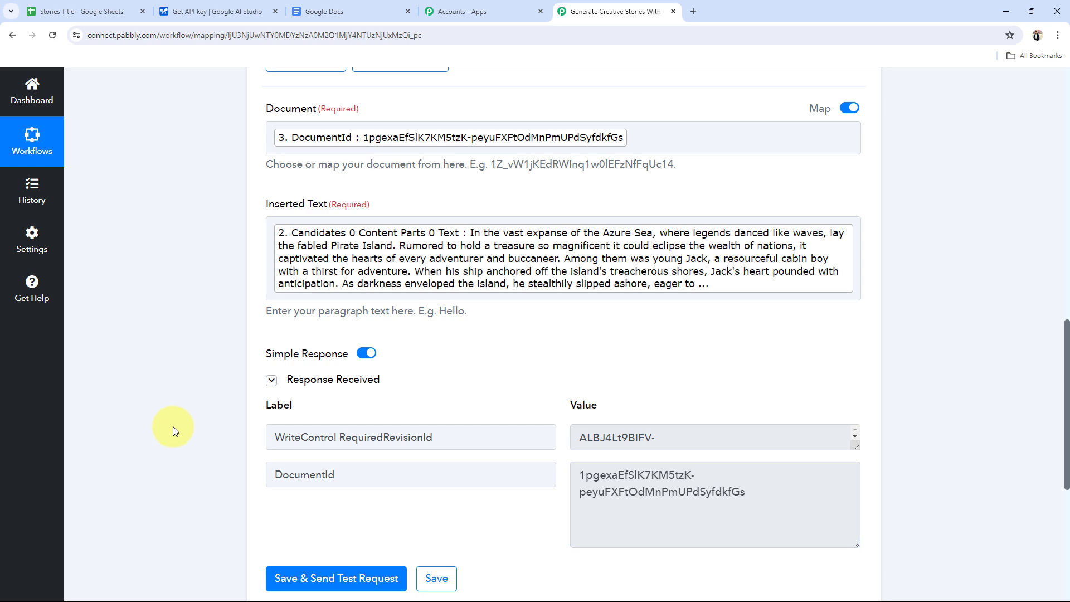
Step: Open The Lost Treasure of Pirate Island document in Google Docs, read through the inserted story, and return to the Pabbly Connect workflow
left_click(351, 11)
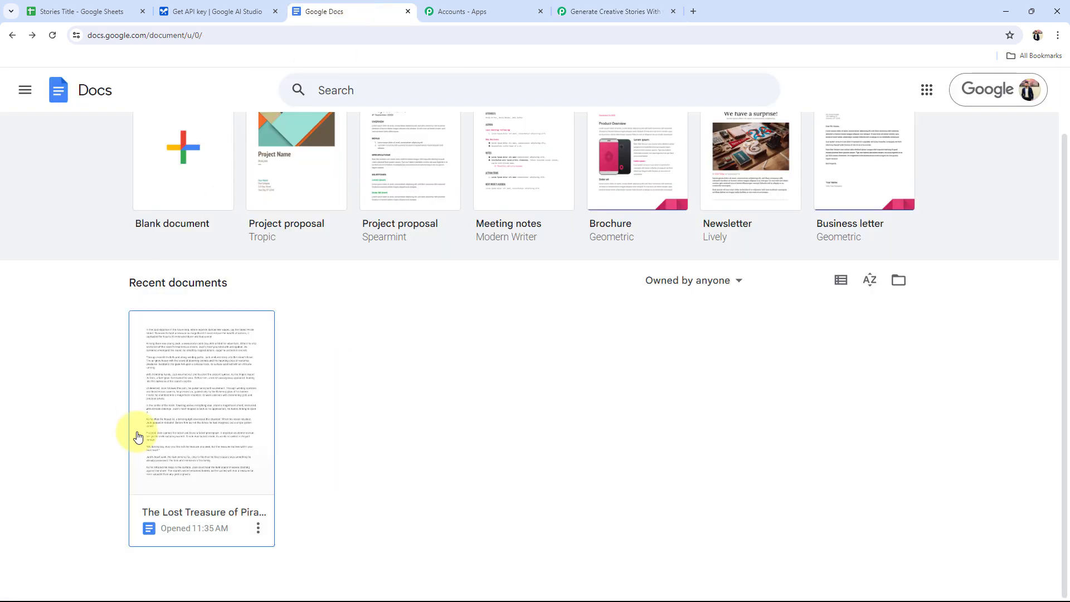
left_click(201, 412)
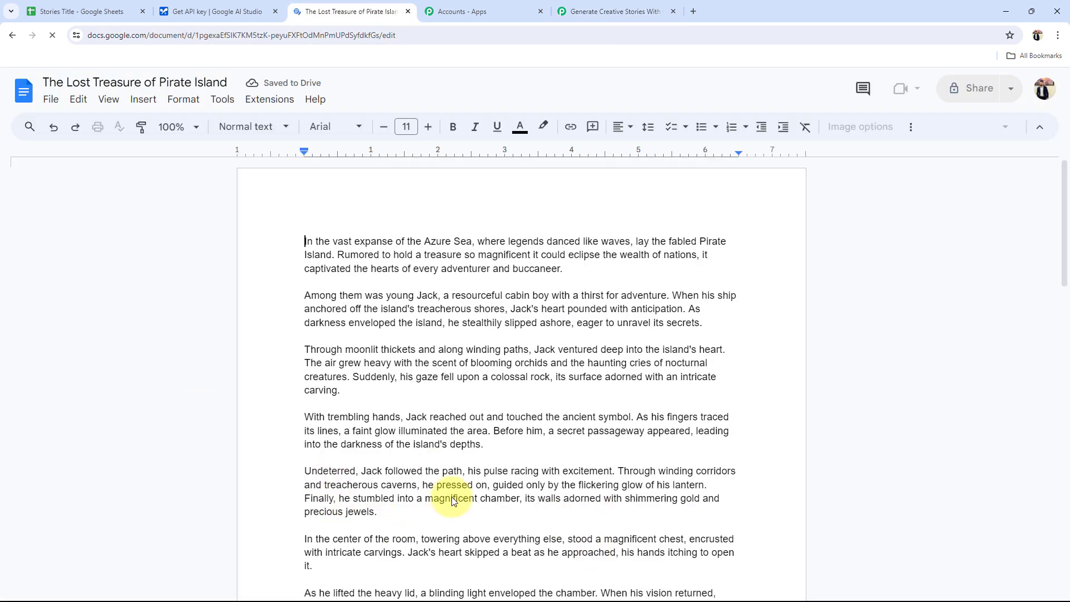
scroll(346, 312, "down", 15)
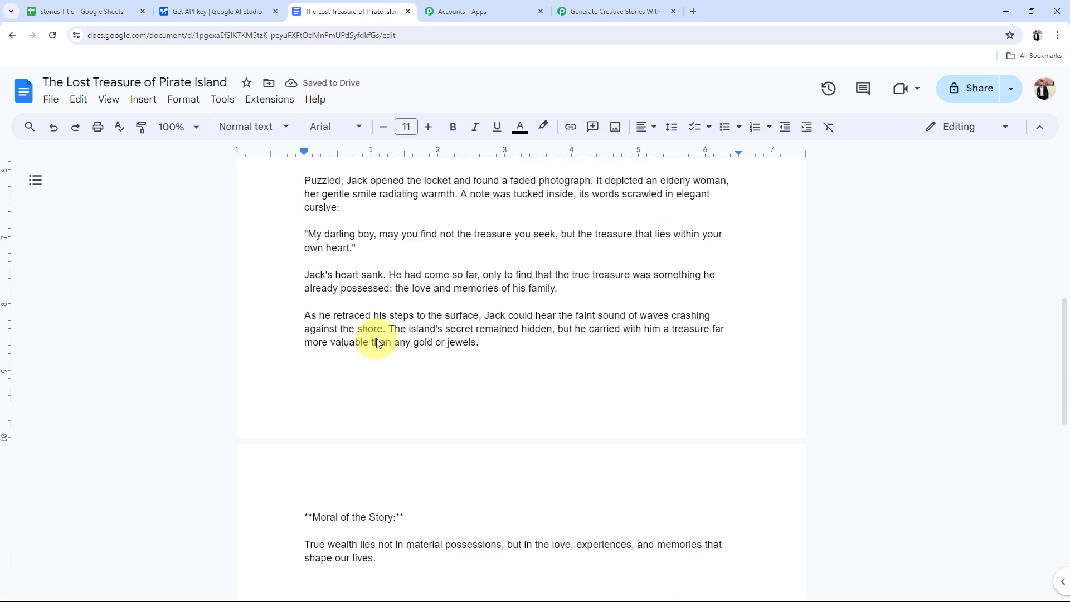
scroll(390, 362, "down", 5)
scroll(423, 403, "up", 20)
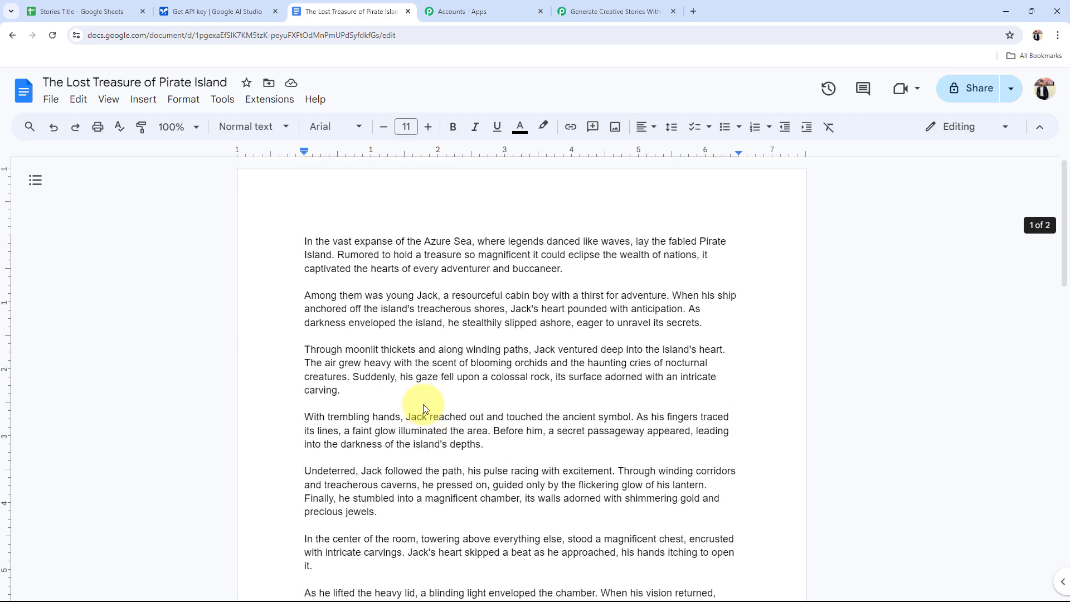
left_click(639, 12)
Step: Collapse the Append a Paragraph to a Document action and review the workflow's trigger and three actions
scroll(232, 462, "up", 10)
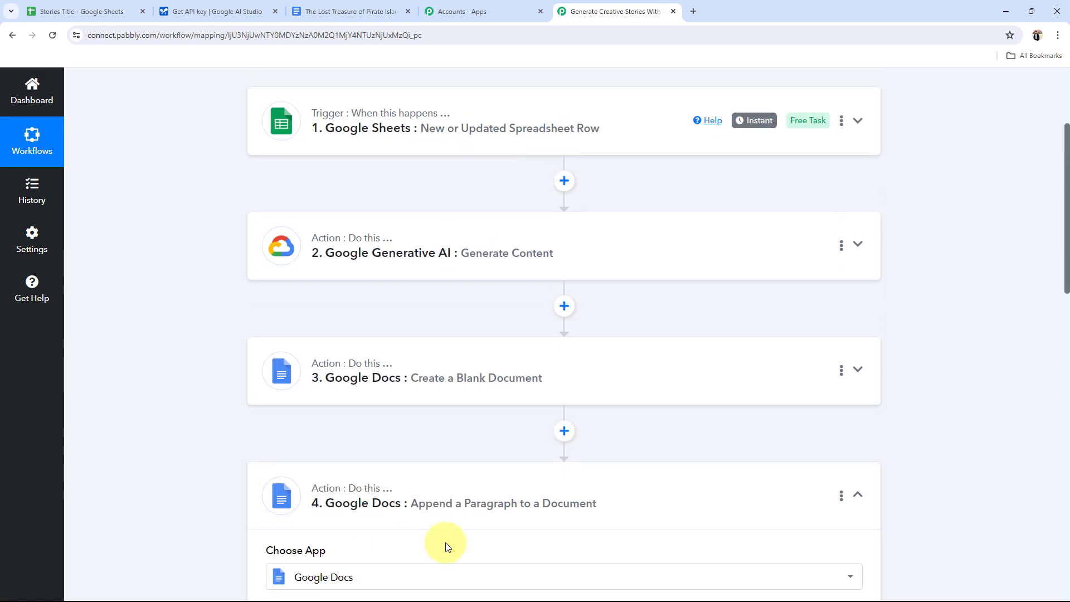
left_click(413, 501)
scroll(118, 388, "up", 4)
scroll(118, 388, "down", 5)
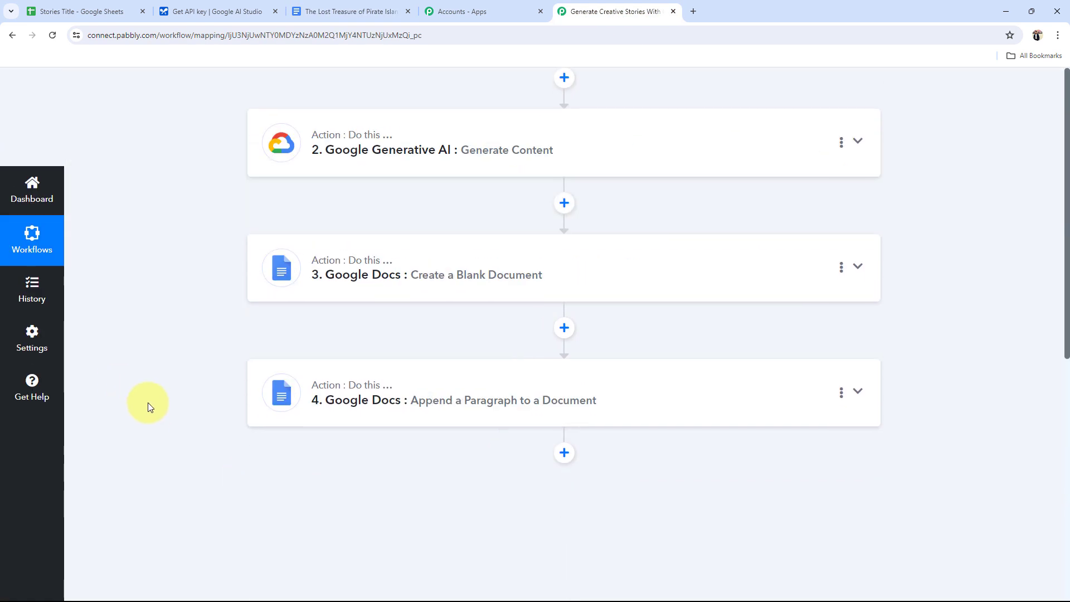
scroll(149, 403, "up", 3)
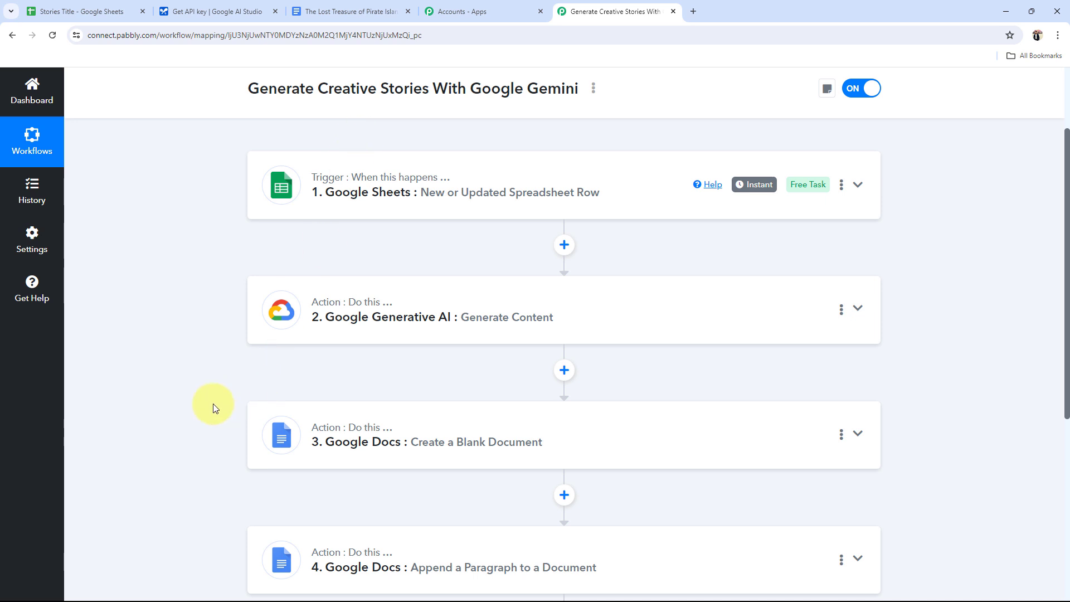
scroll(213, 404, "down", 2)
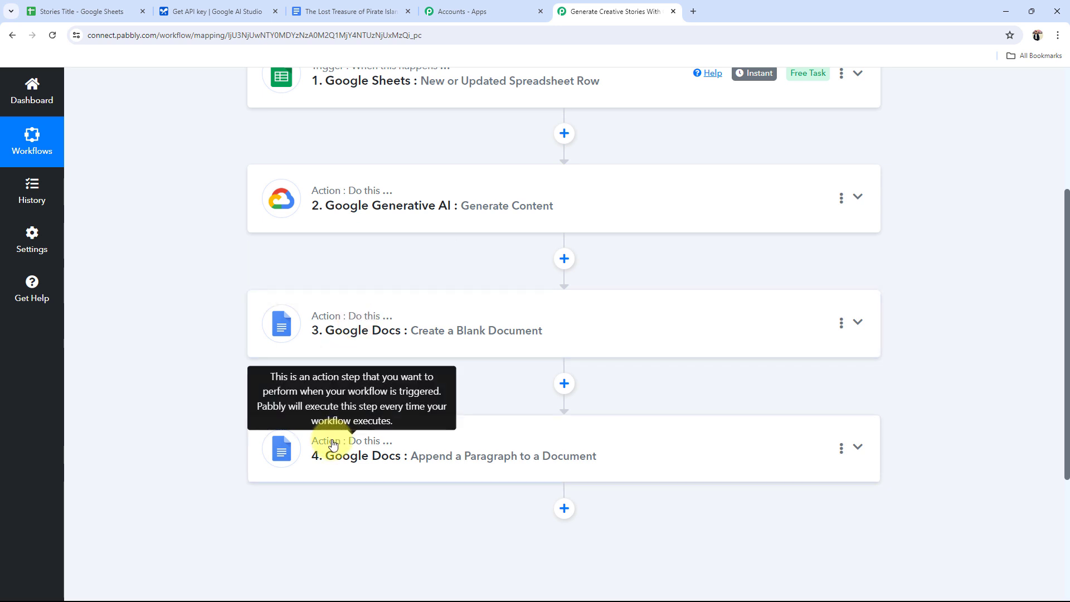
Step: Switch to the Stories Title spreadsheet in Google Sheets and add a row dated 27/07/2024 with the title "The Time-Traveling Treehouse"
scroll(333, 444, "up", 1)
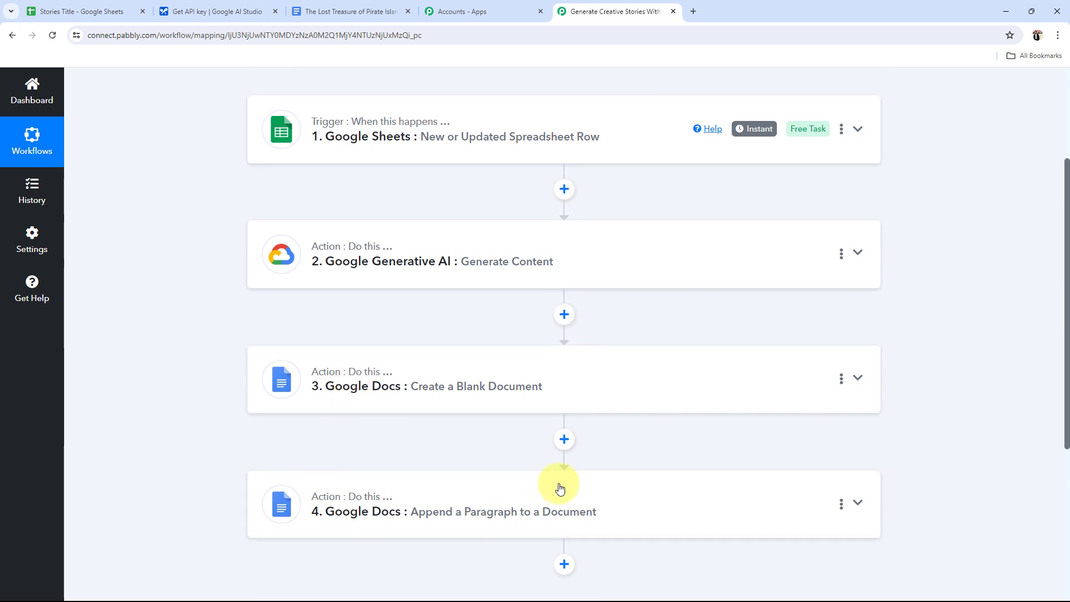
left_click(49, 5)
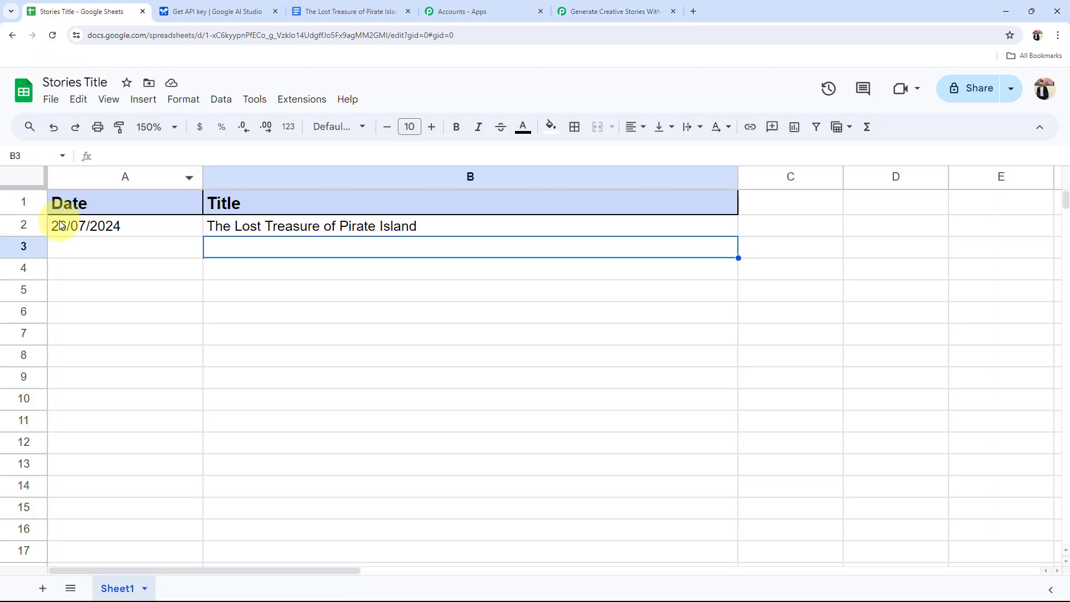
double_click(85, 246)
type("2")
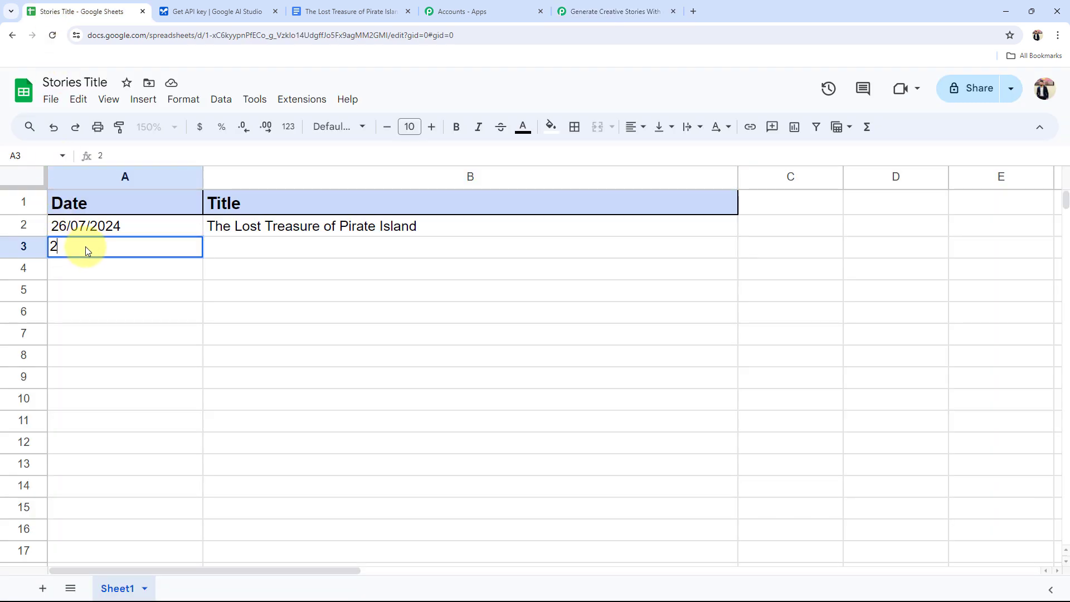
type("7/07/2024")
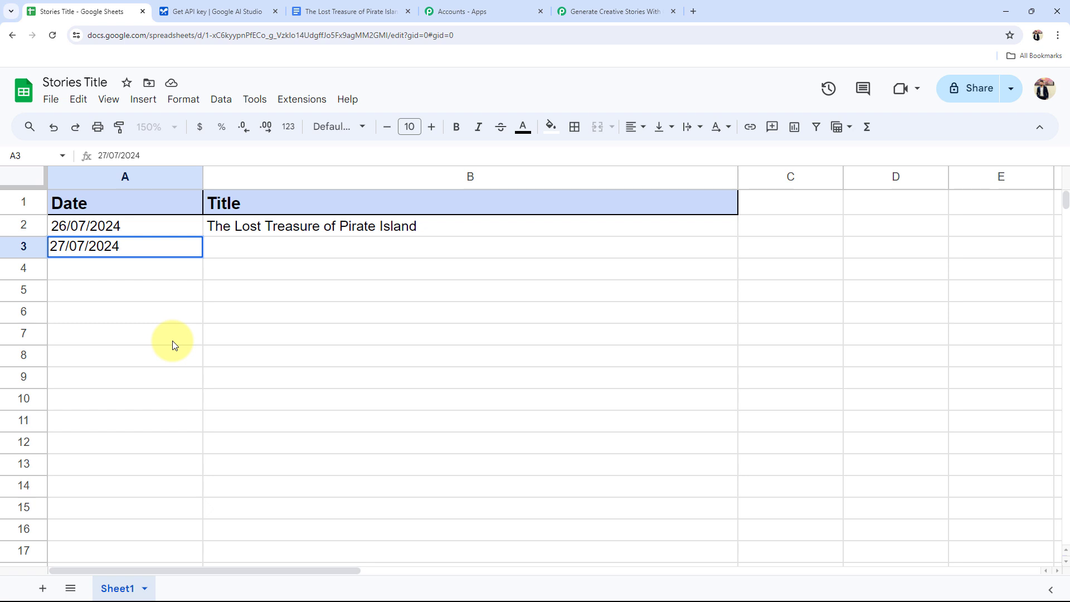
left_click(277, 246)
type("The Time-Traveling Treehouse")
left_click(258, 357)
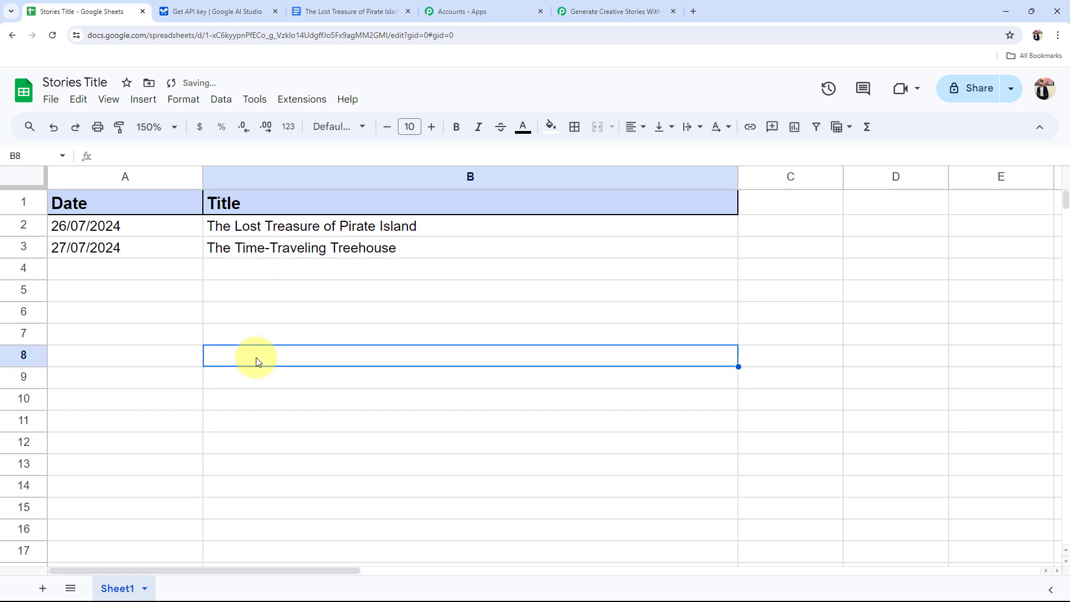
left_click(286, 247)
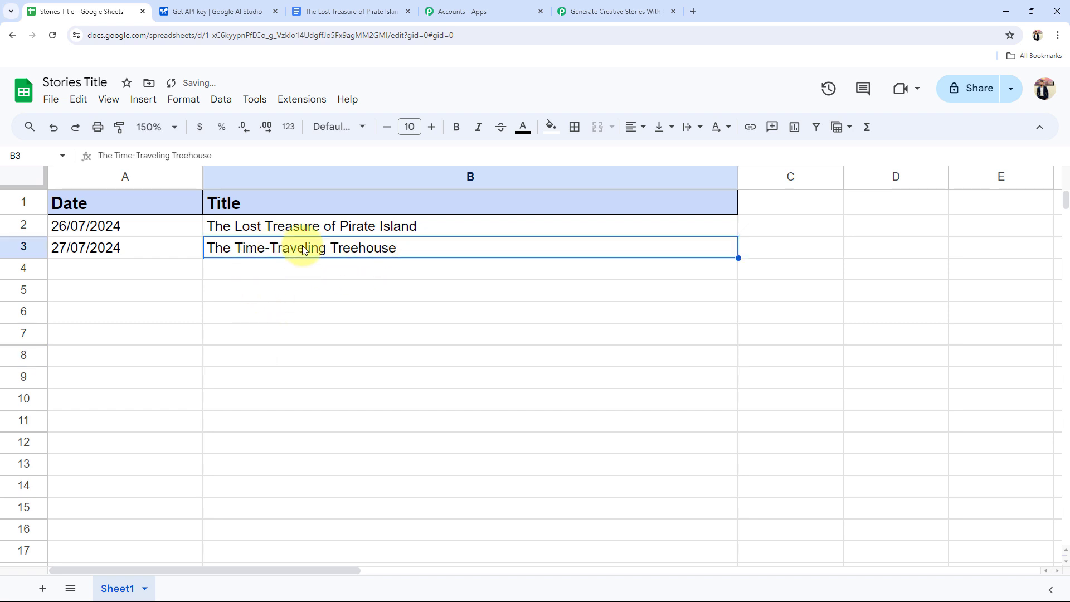
left_click(334, 311)
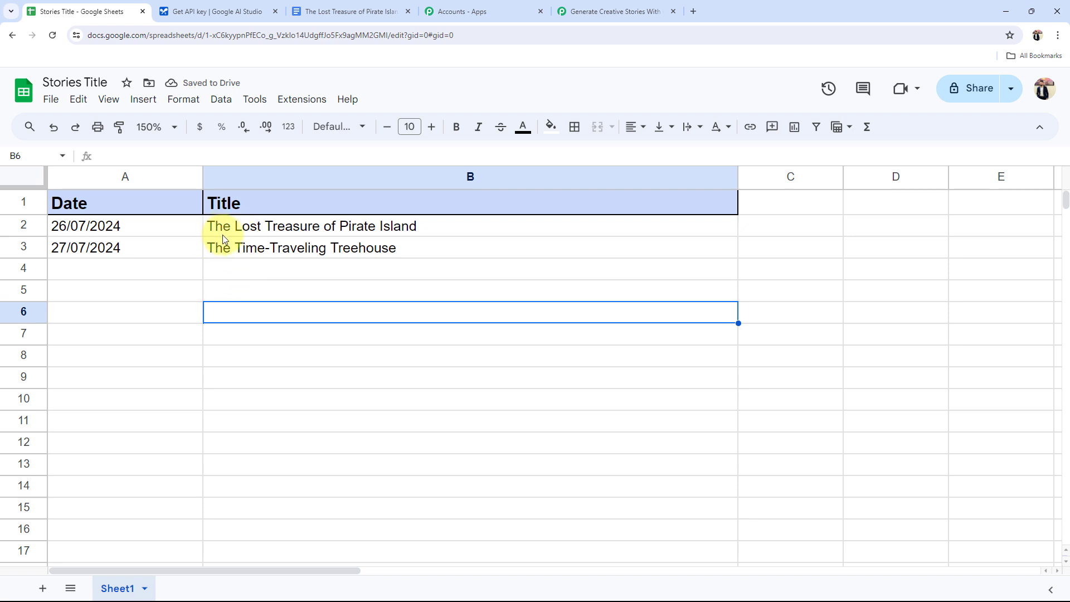
left_click(286, 254)
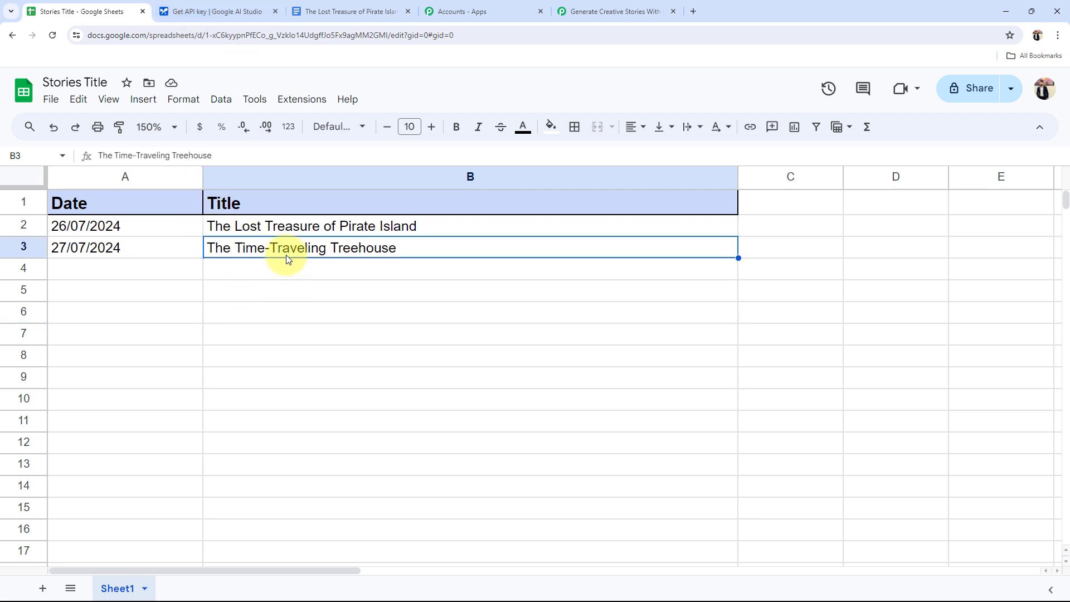
Step: Switch to Google Docs, open The Time-Traveling Treehouse from the recent documents, and read through its story
left_click(352, 6)
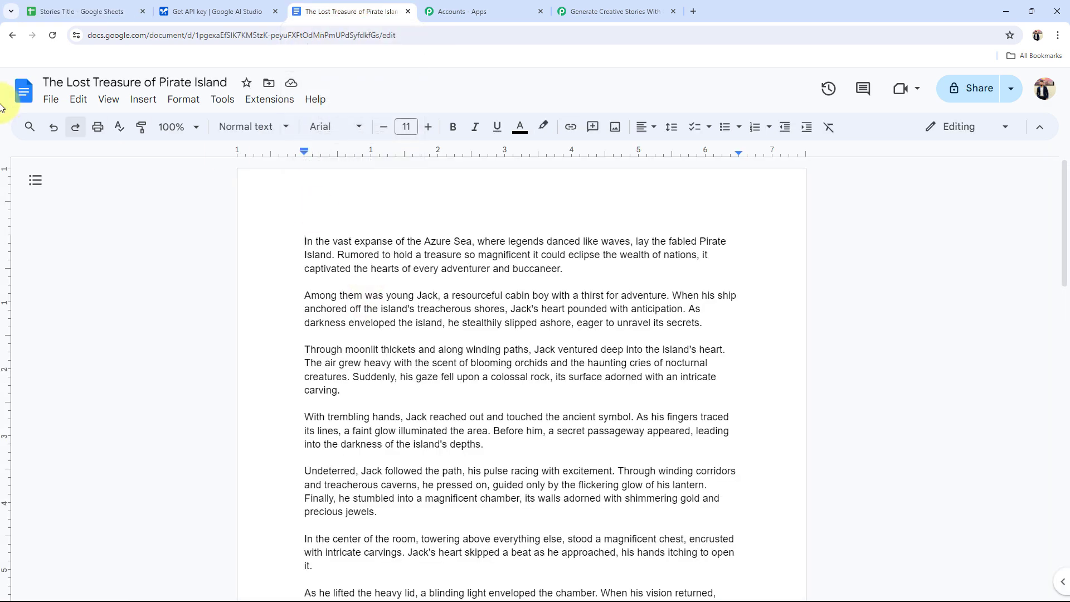
left_click(17, 35)
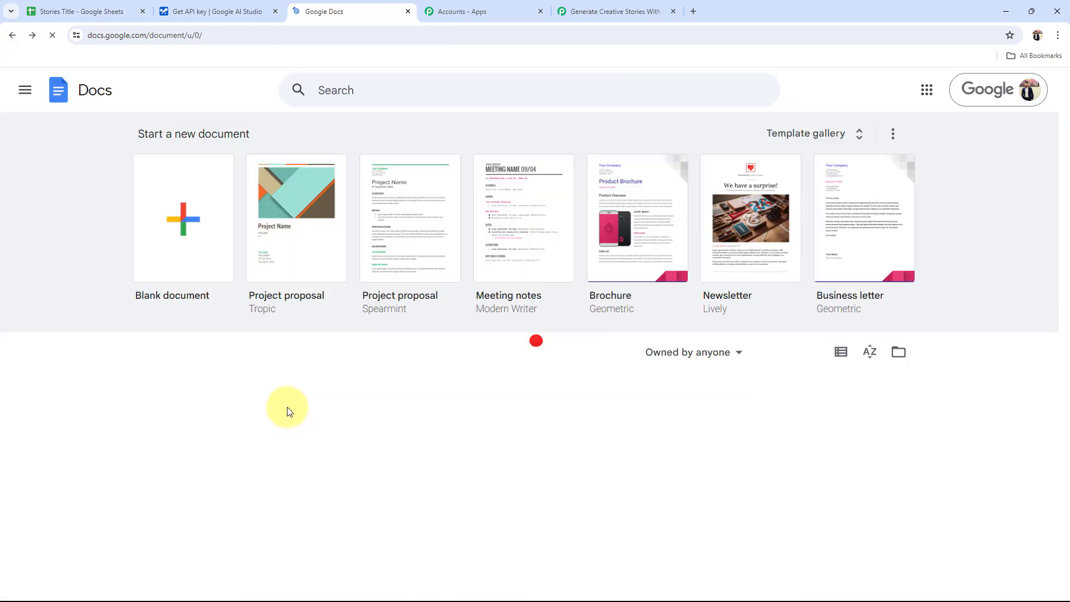
scroll(282, 394, "down", 2)
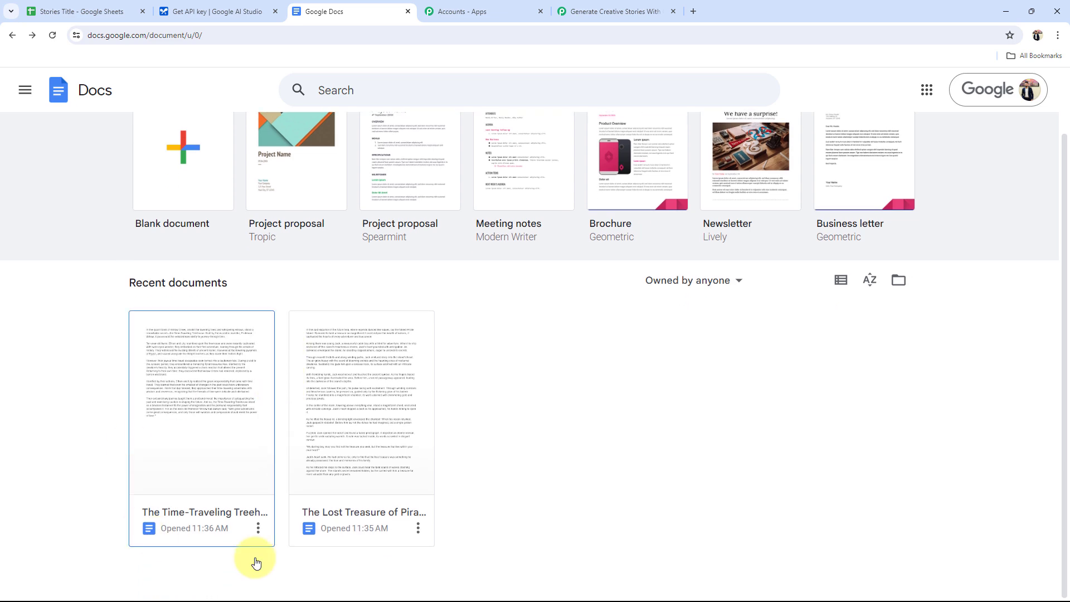
left_click(184, 443)
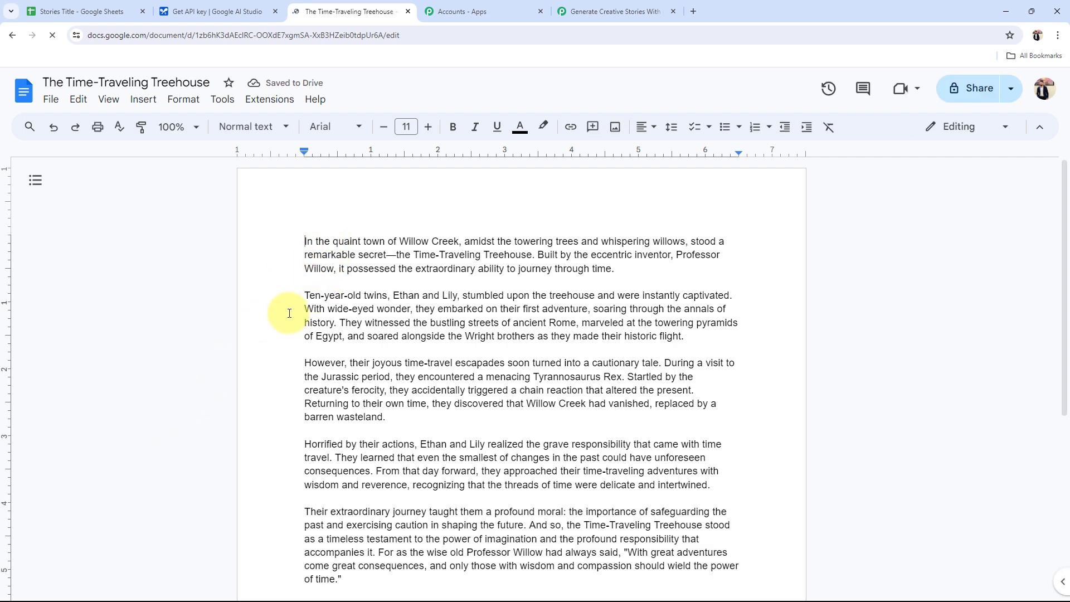
scroll(302, 328, "down", 4)
scroll(301, 328, "down", 2)
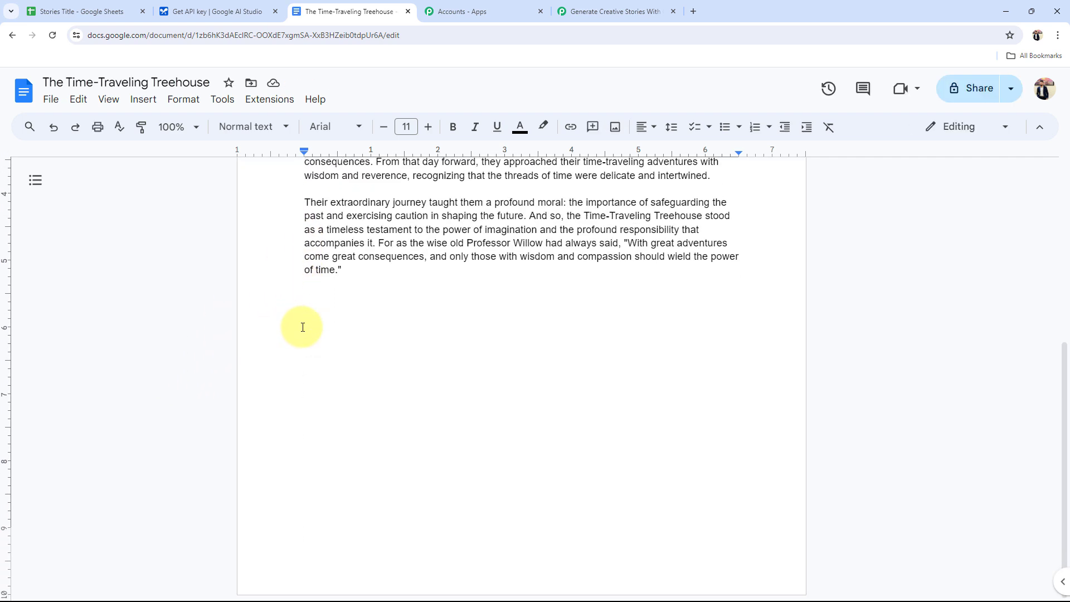
scroll(303, 327, "up", 6)
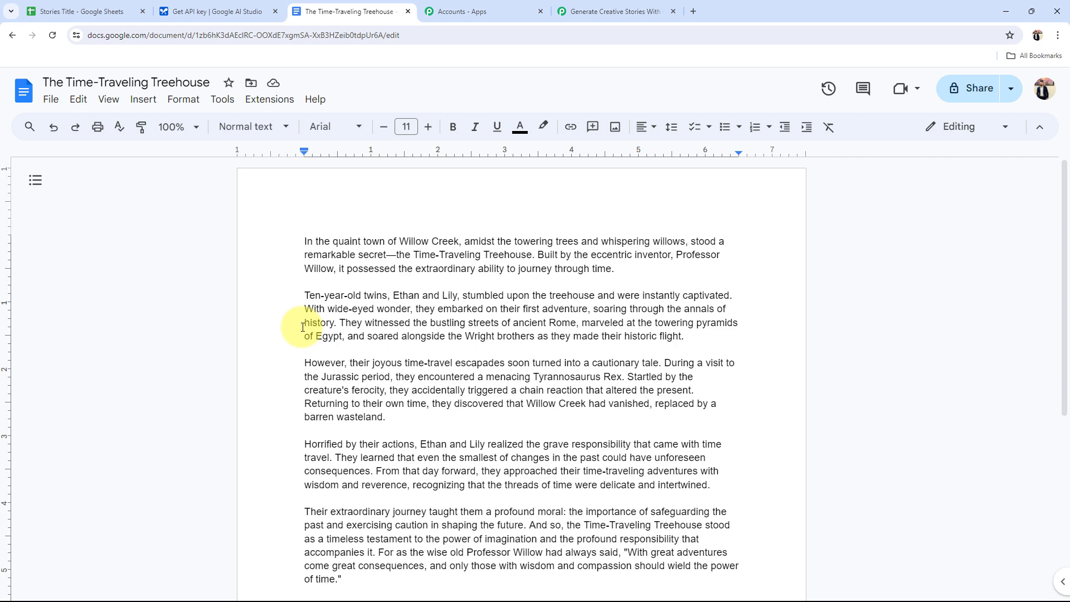
Step: Return to the Generate Creative Stories With Google Gemini workflow in Pabbly Connect and review its trigger and actions
left_click(628, 6)
scroll(210, 405, "up", 1)
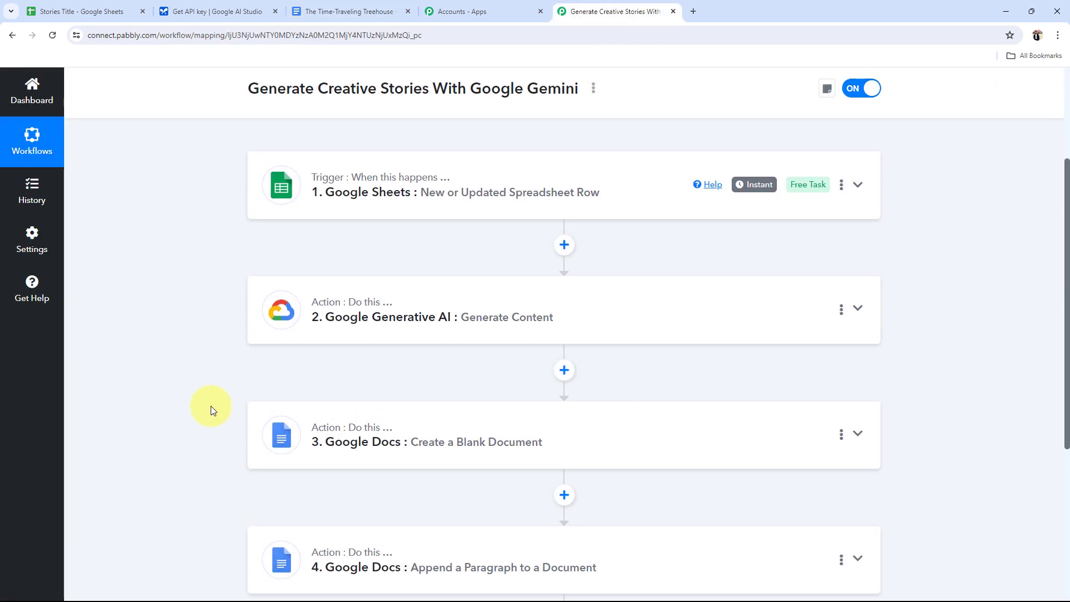
scroll(211, 405, "down", 1)
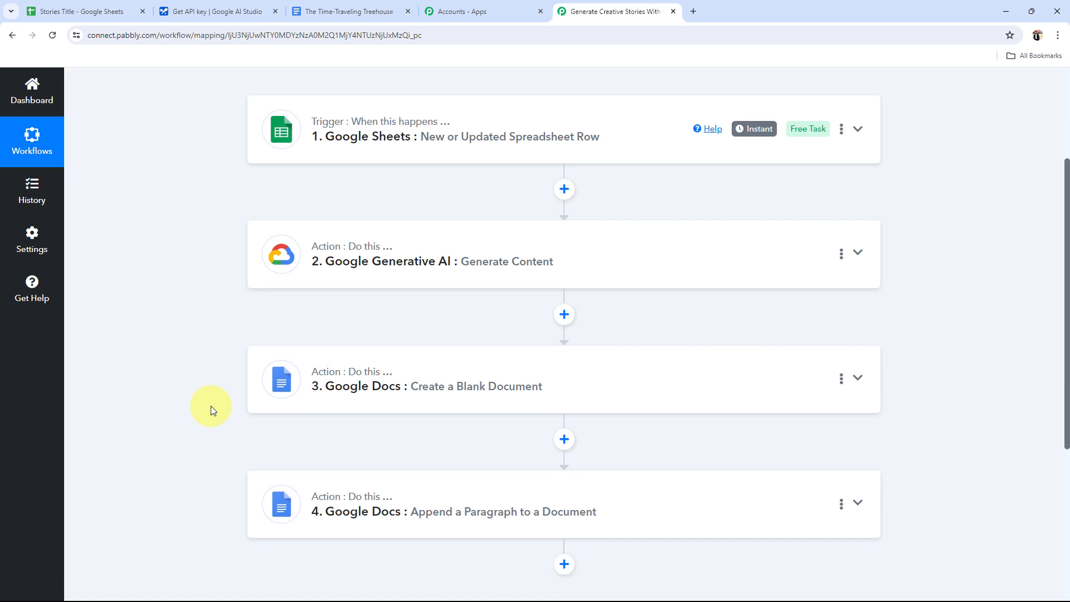